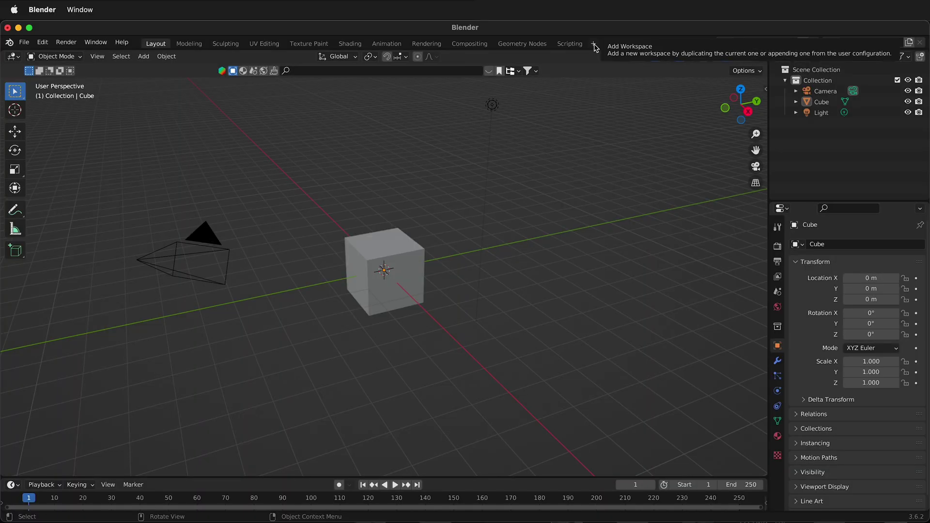
Add a new Motion Tracking workspace from the VFX workspace templates
left_click(595, 48)
mouse_move(573, 97)
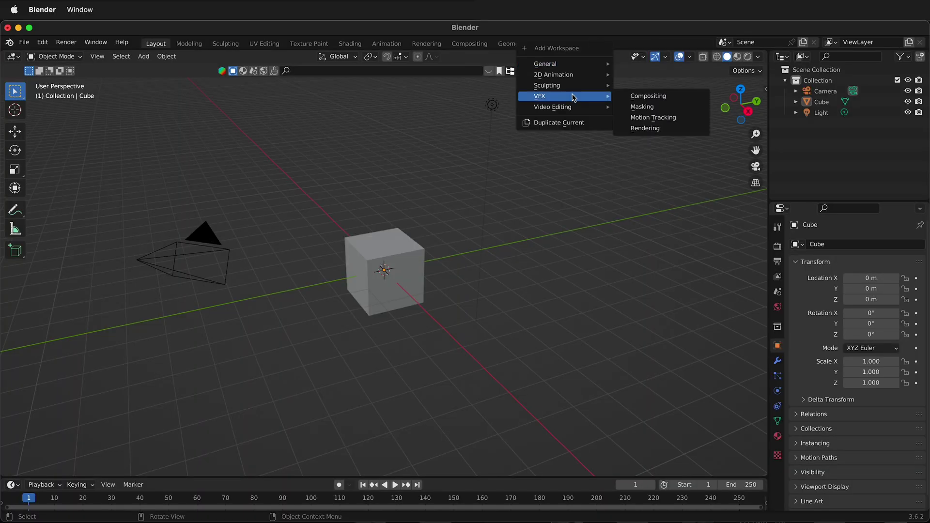
left_click(647, 118)
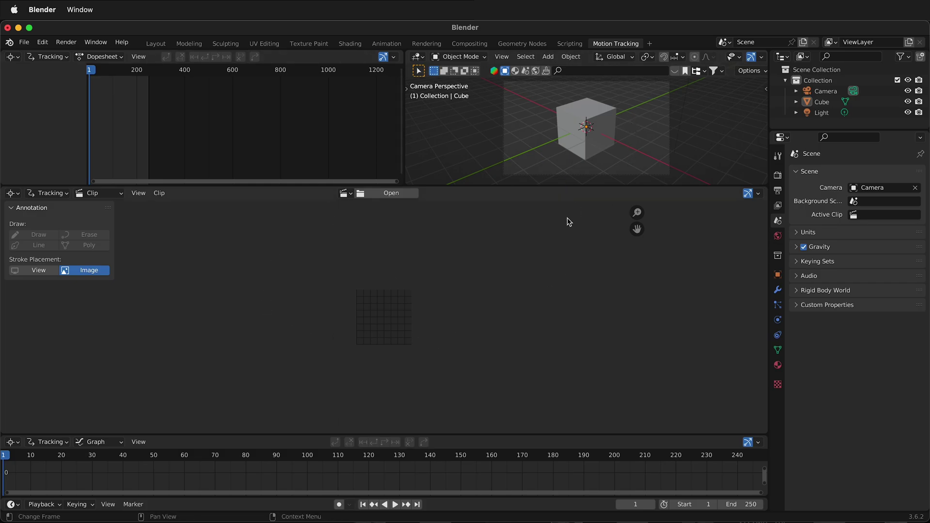
Load bullet-train.mp4 as the clip in the clip editor
left_click(392, 196)
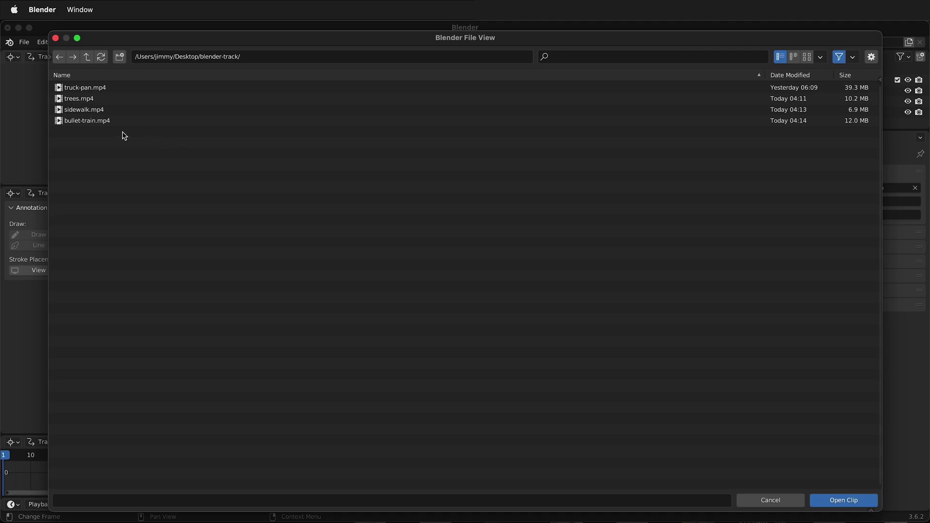
left_click(107, 121)
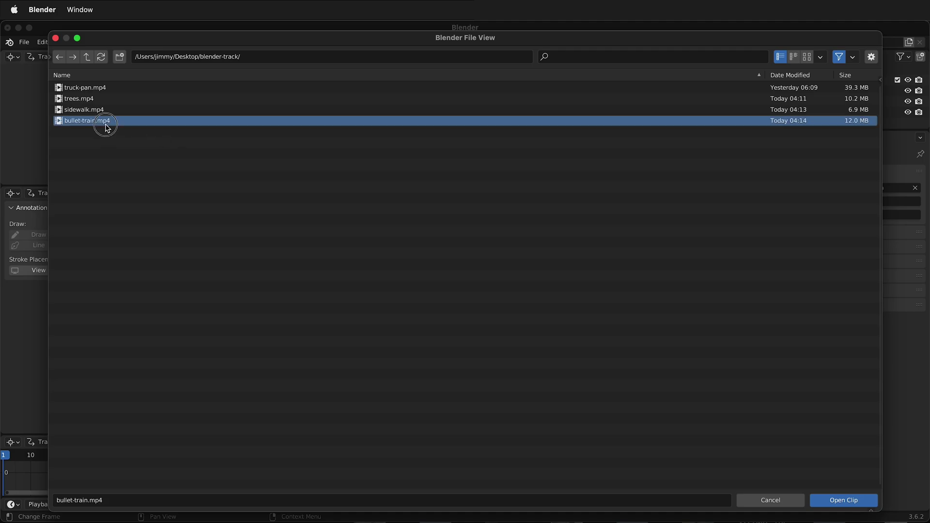
left_click(832, 502)
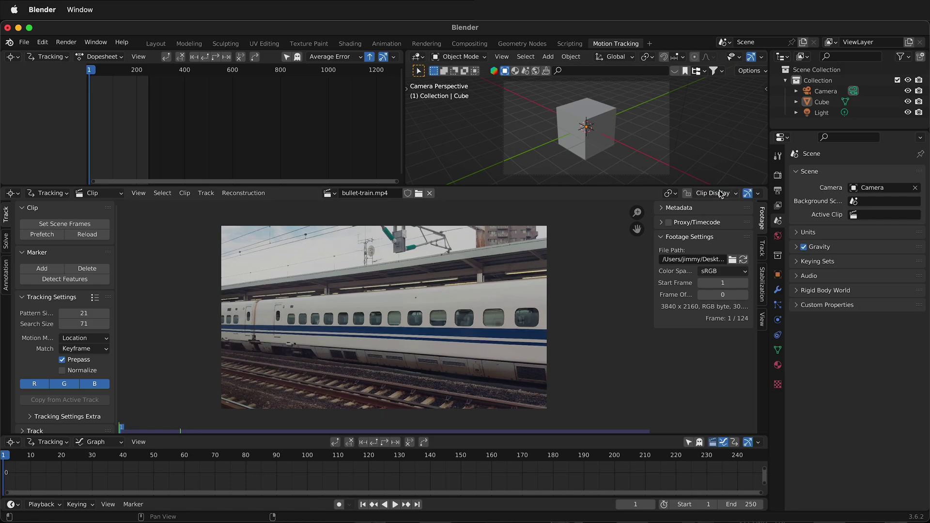
Set the Color Management view transform to Standard in Render properties
left_click(778, 176)
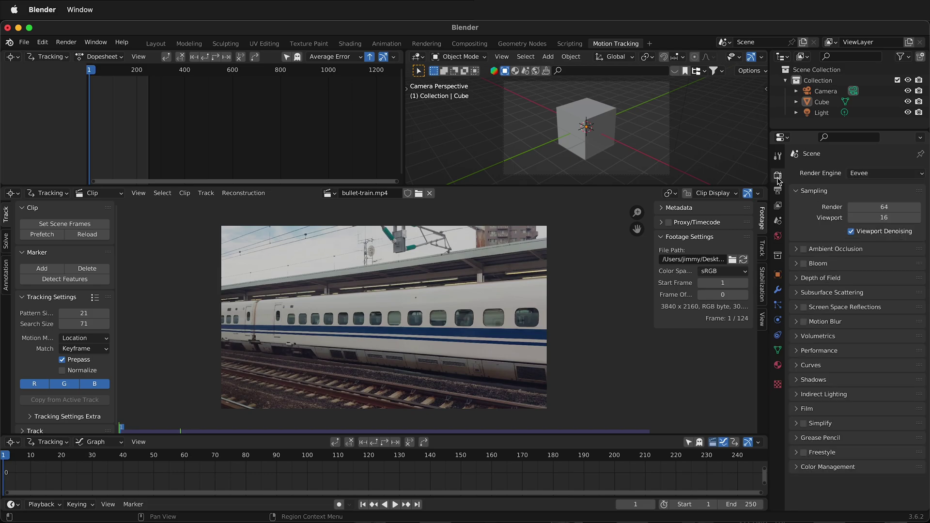
left_click(799, 468)
scroll(807, 474, "down", 3)
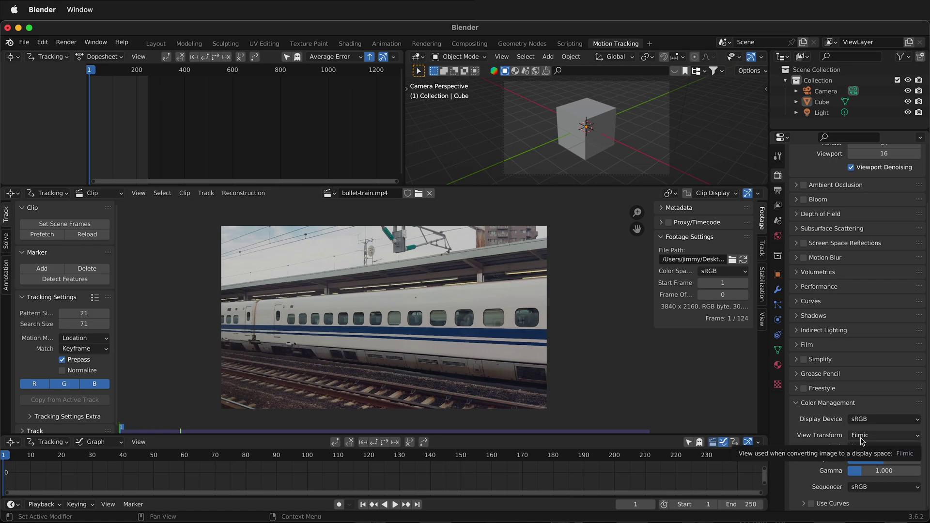
left_click(862, 439)
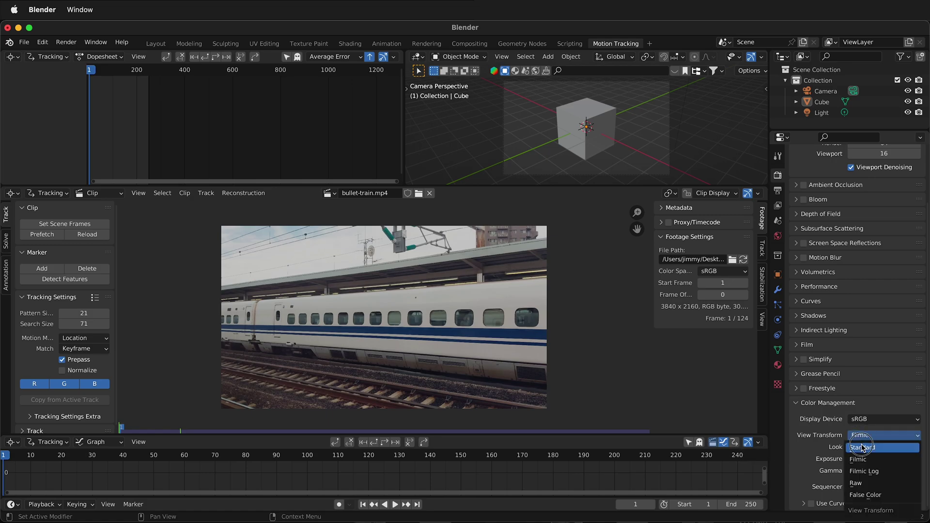
left_click(862, 445)
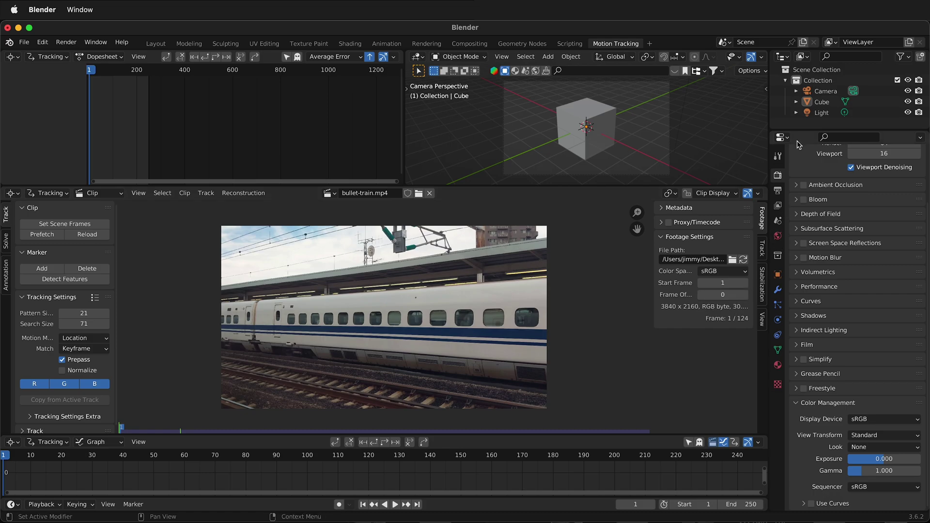
Set the frame rate to 30 fps and match the scene frame range to the clip's 124 frames
left_click(779, 194)
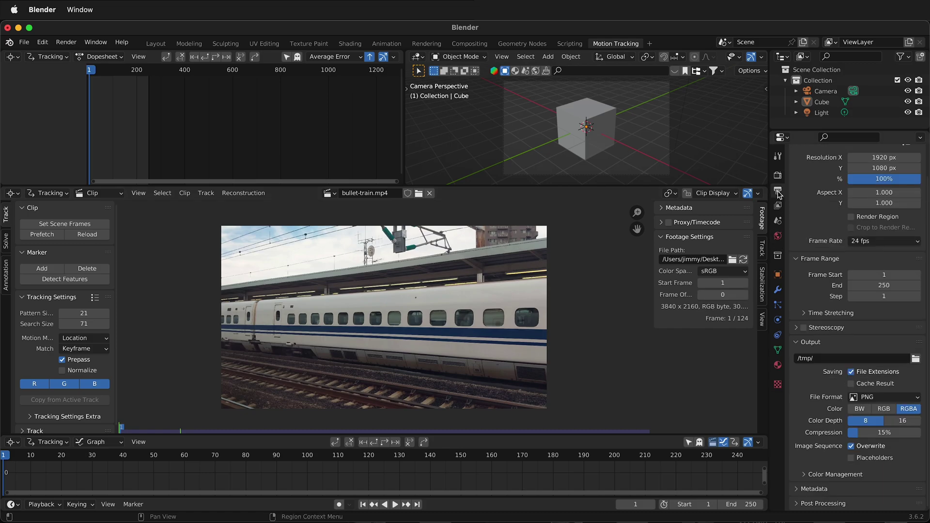
left_click(917, 242)
left_click(878, 293)
left_click(46, 225)
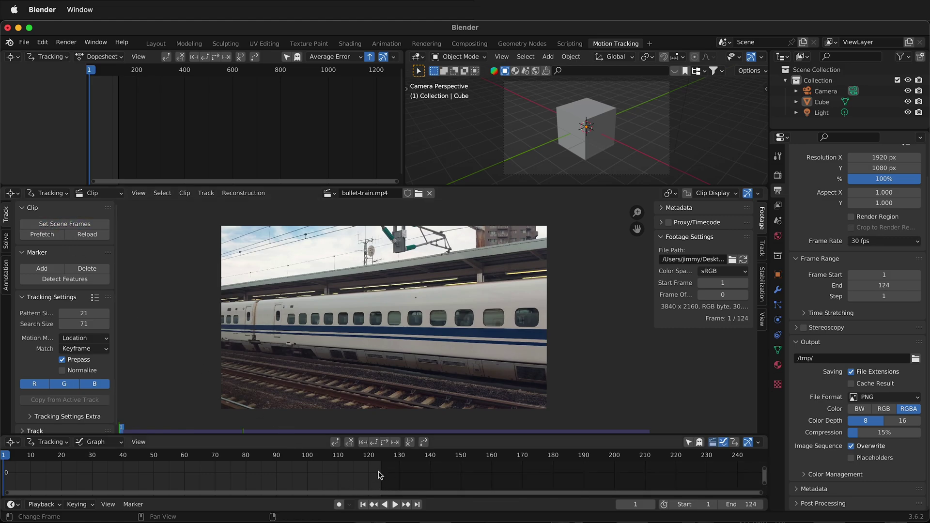
left_click_drag(763, 493, 557, 493)
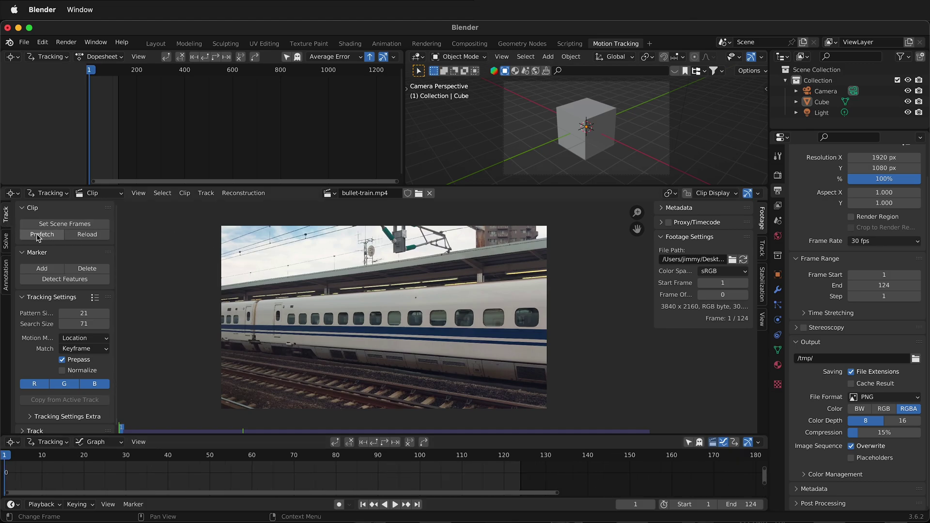
Prefetch all clip frames into memory and show the Track tab in the clip sidebar
left_click(39, 236)
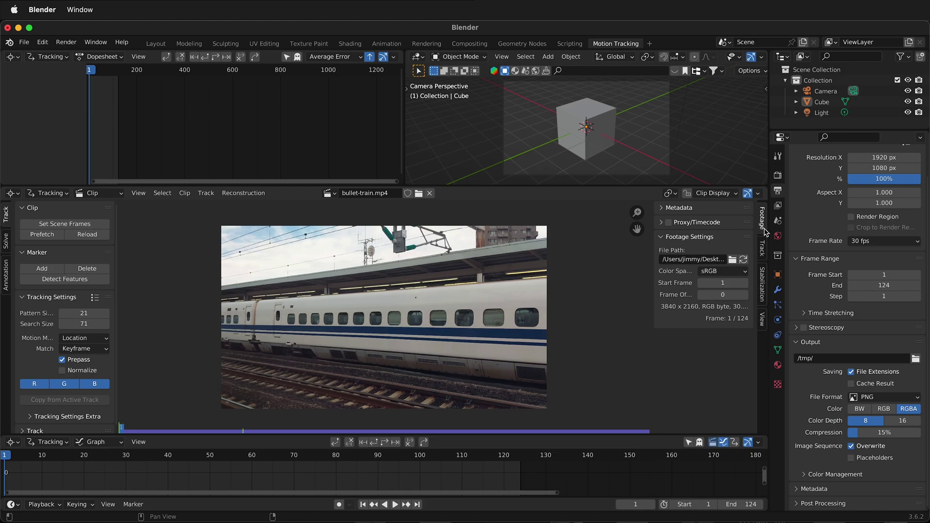
left_click(763, 253)
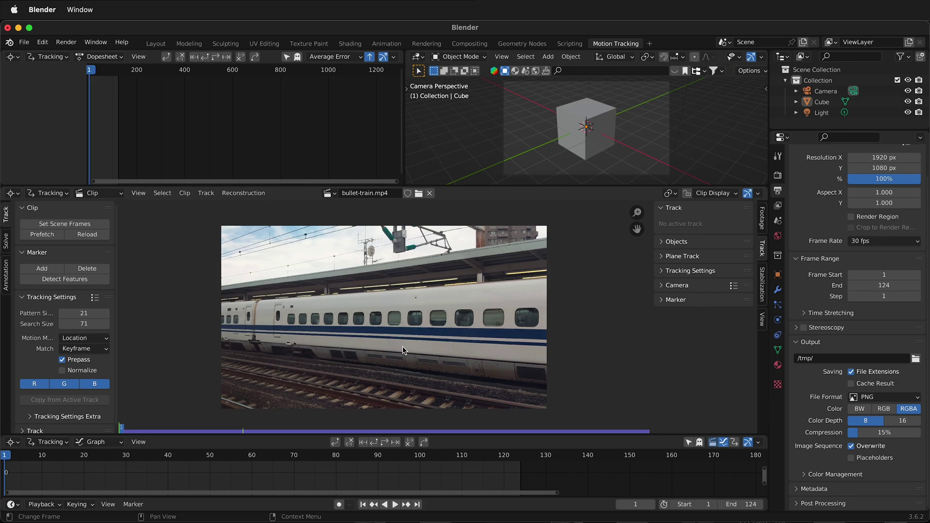
Place a tracking marker on a train window with pattern size 59 and search size 185
left_click(401, 320, "ctrl")
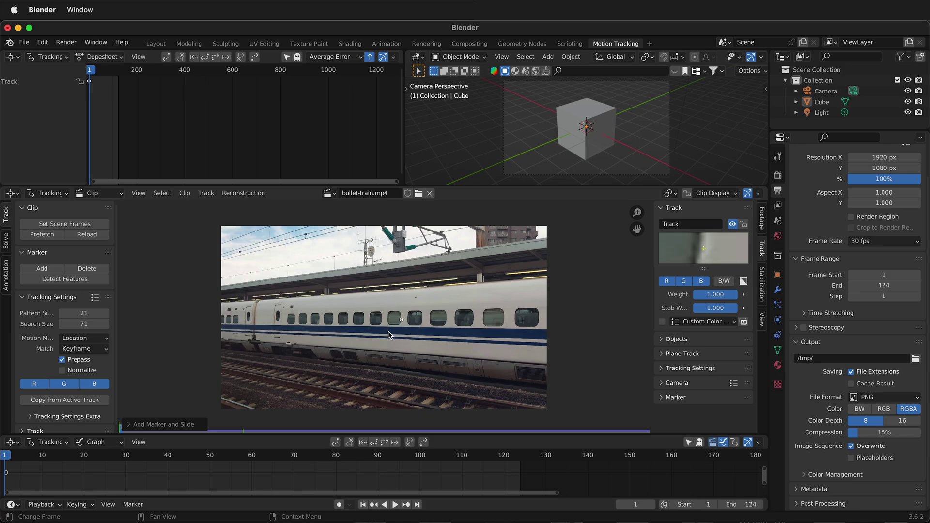
key("ctrl+z")
key("ctrl+z")
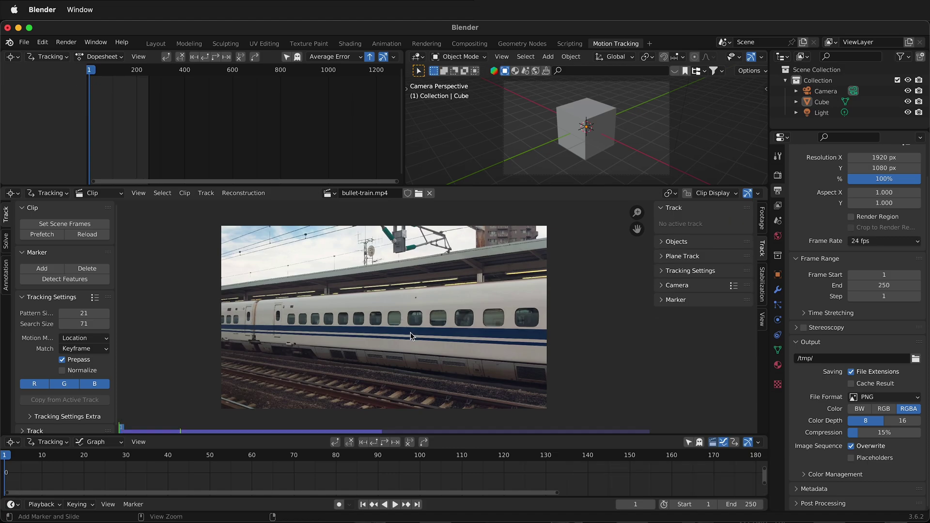
mouse_move(84, 313)
left_mouse_down()
mouse_move(97, 313)
mouse_move(99, 324)
left_mouse_up()
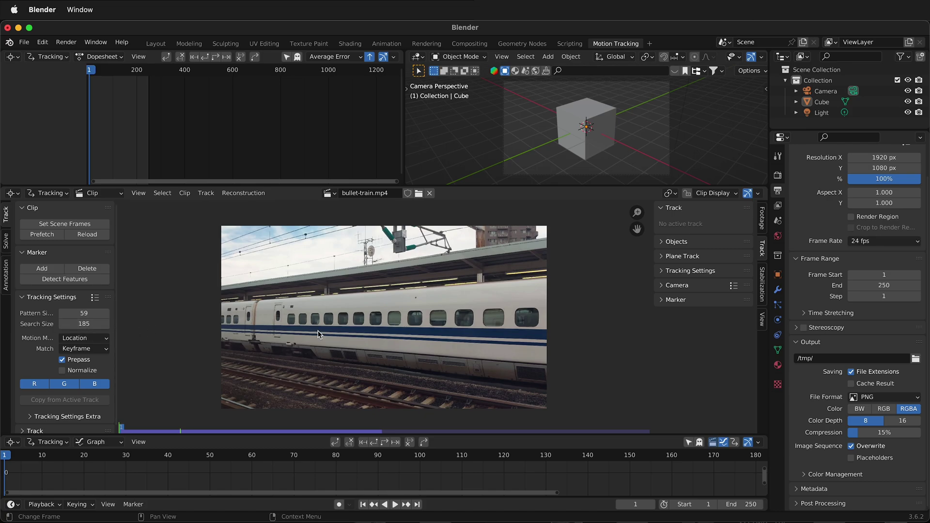
left_click(385, 323, "ctrl")
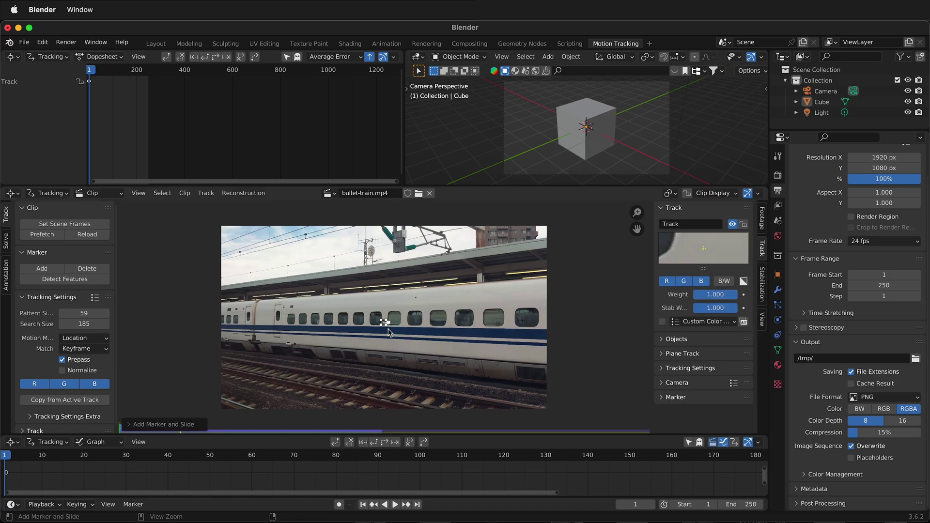
scroll(383, 324, "up", 5)
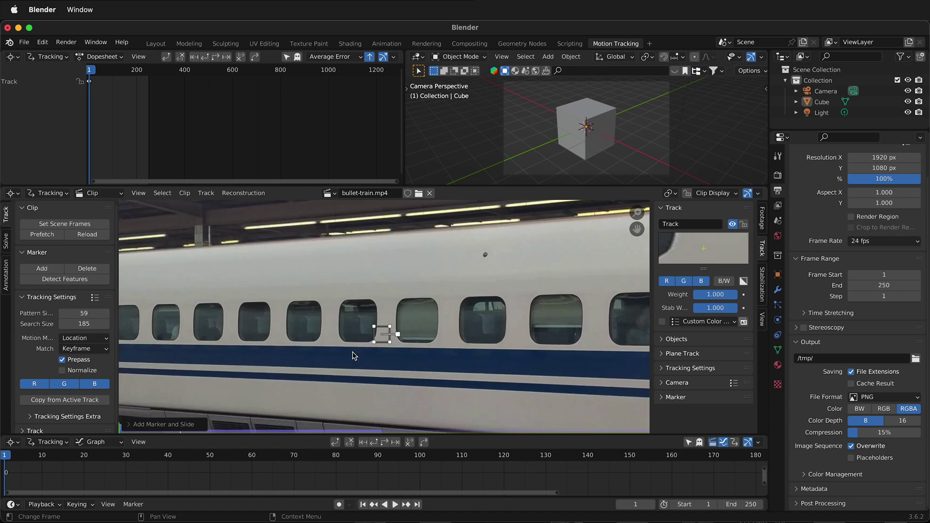
mouse_move(353, 357)
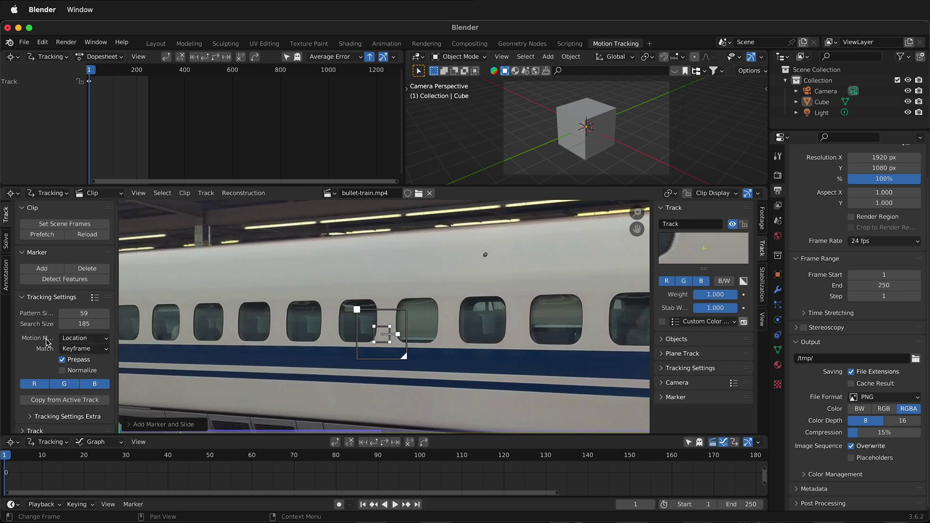
left_click(107, 339)
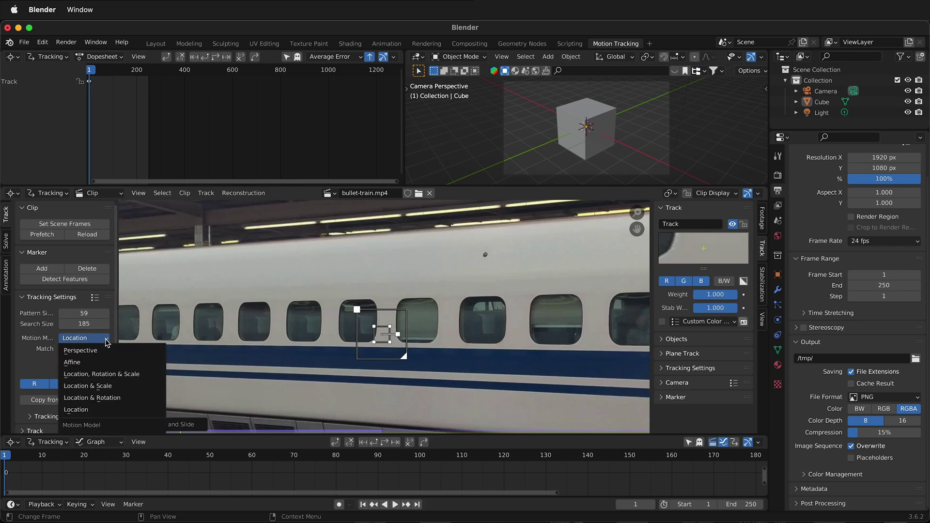
Use Affine motion, Previous Frame matching, Normalize on and correlation 0.900 for tracking
left_click(77, 367)
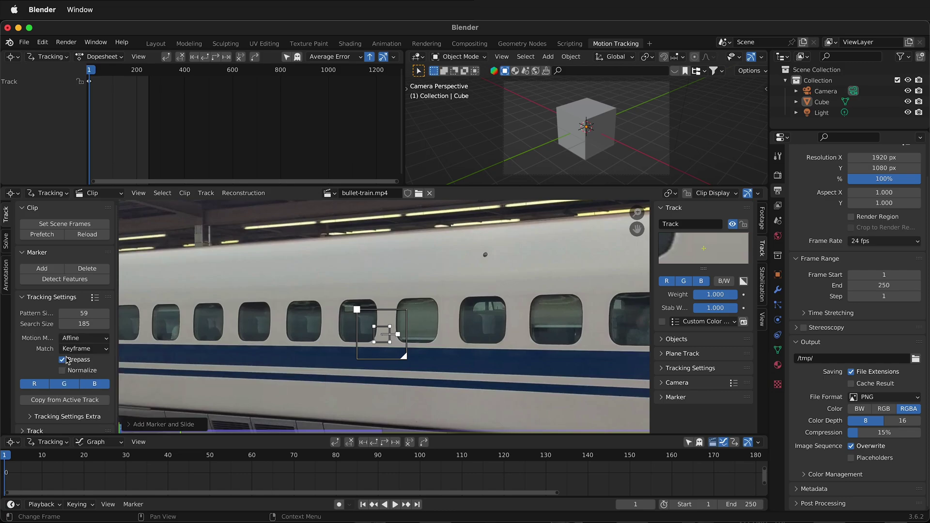
left_click(98, 350)
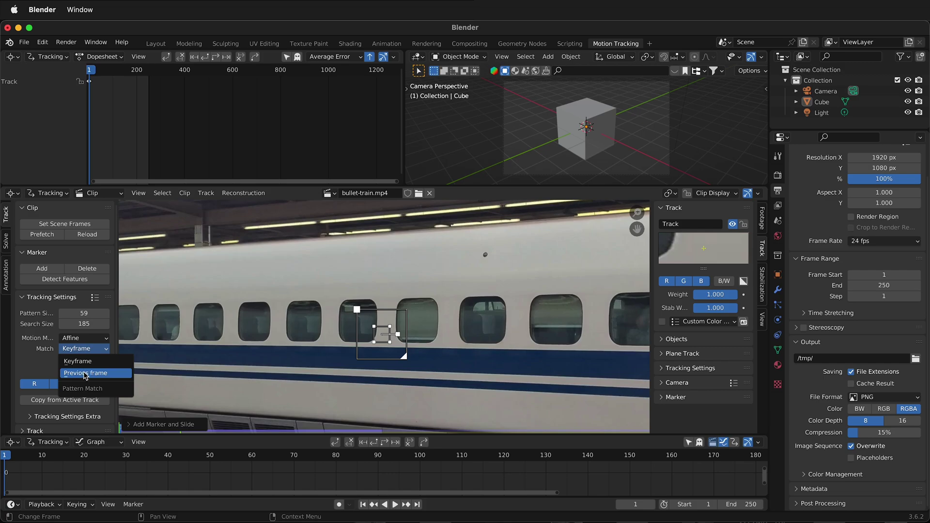
left_click(86, 374)
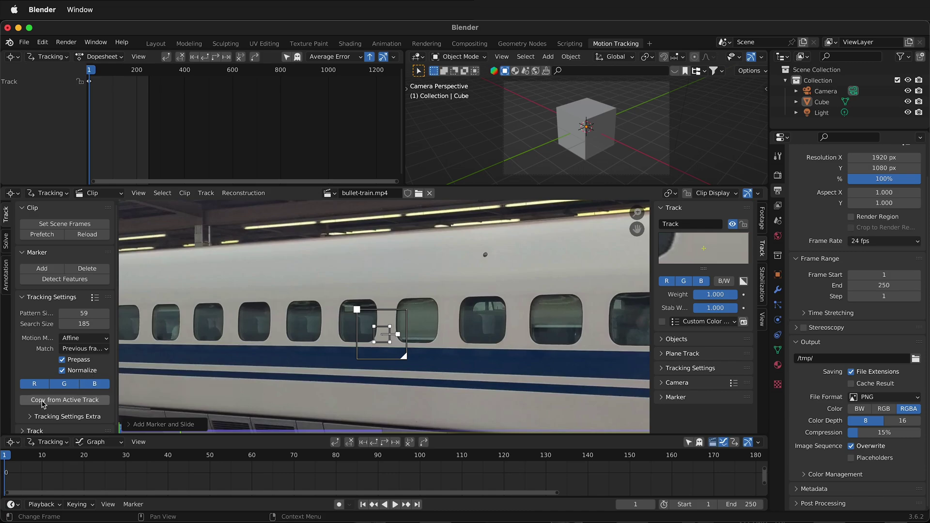
left_click(39, 417)
scroll(38, 418, "down", 2)
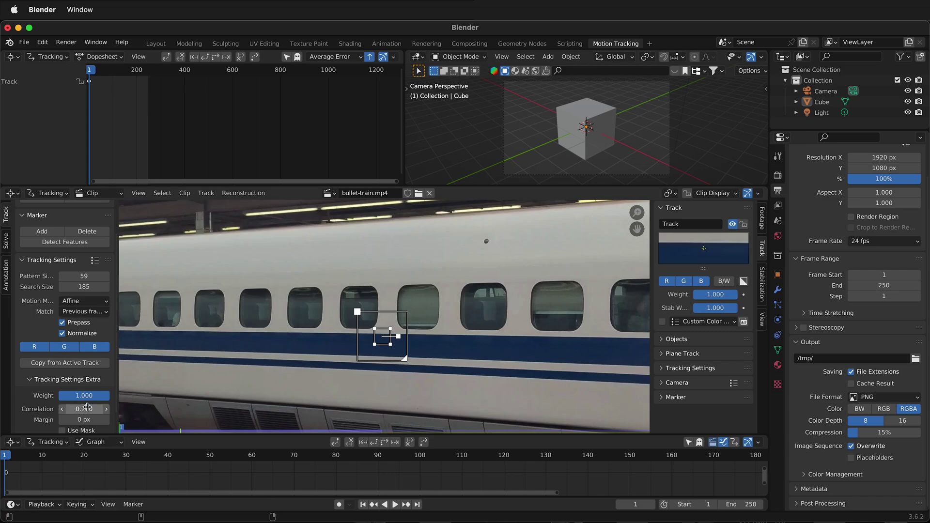
left_click(87, 408)
type(".9")
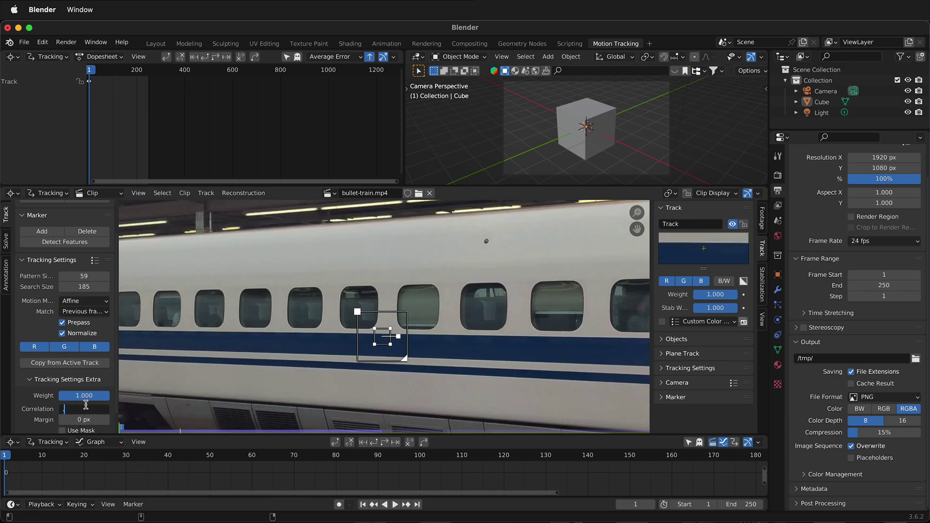
key("Return")
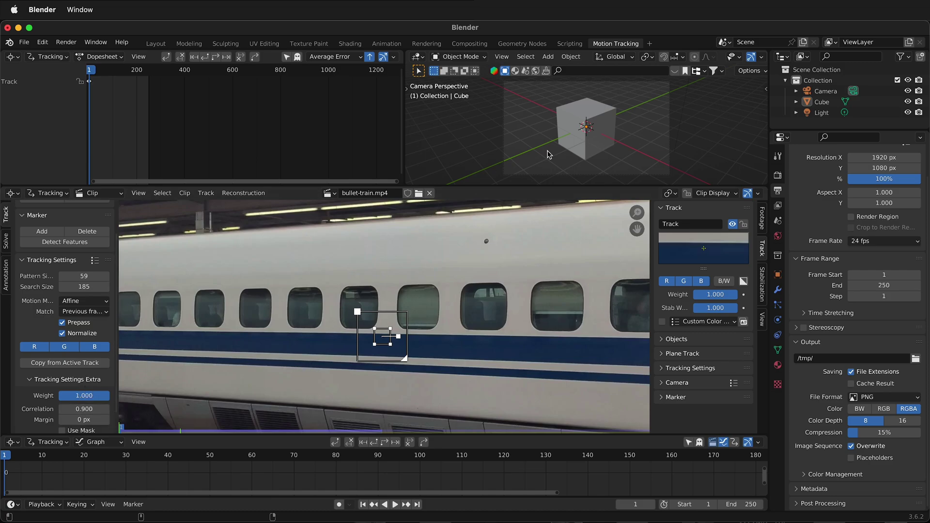
Move the marker onto the dark spot above the windows and track it forward
left_click(688, 193)
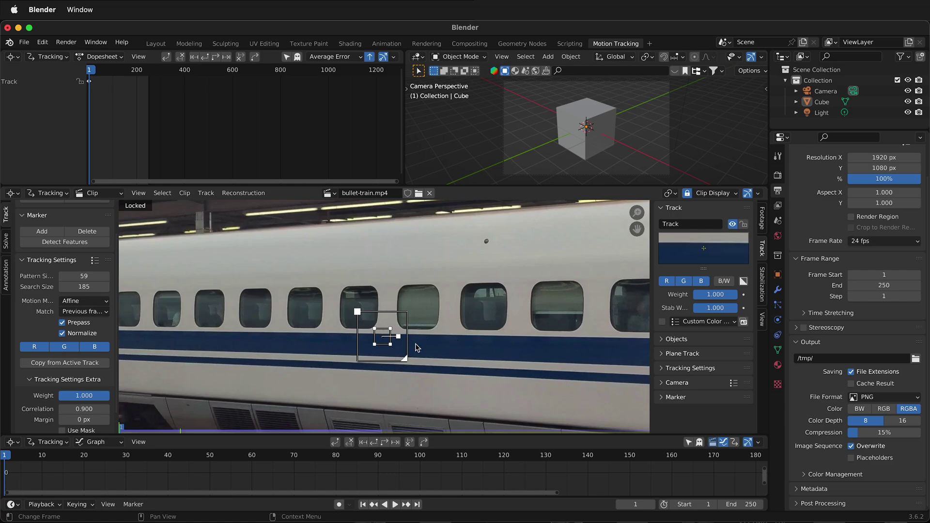
scroll(415, 348, "down", 3)
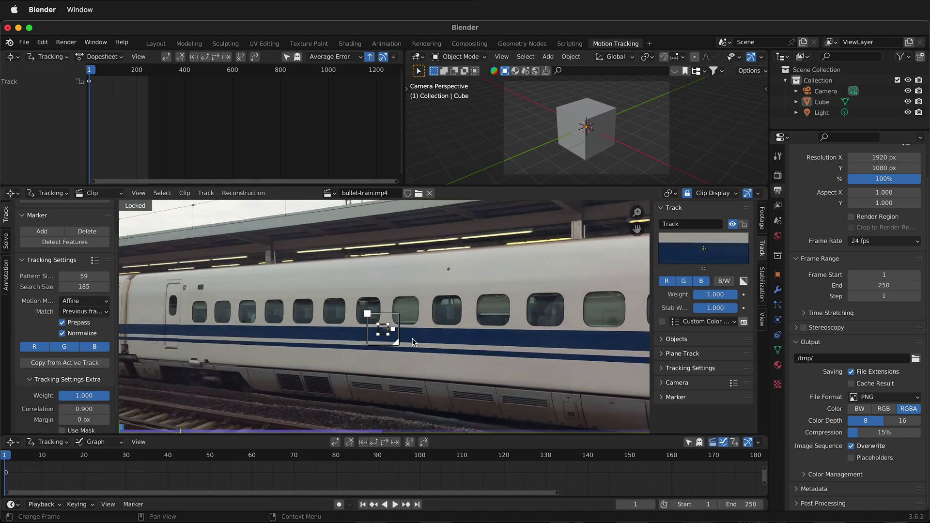
scroll(410, 327, "up", 2)
left_click_drag(384, 337, 387, 333)
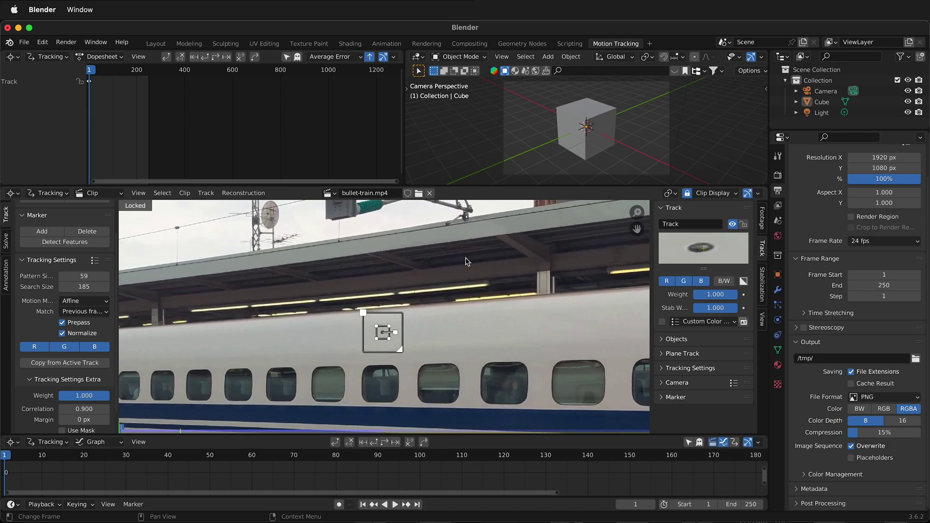
left_click(386, 444)
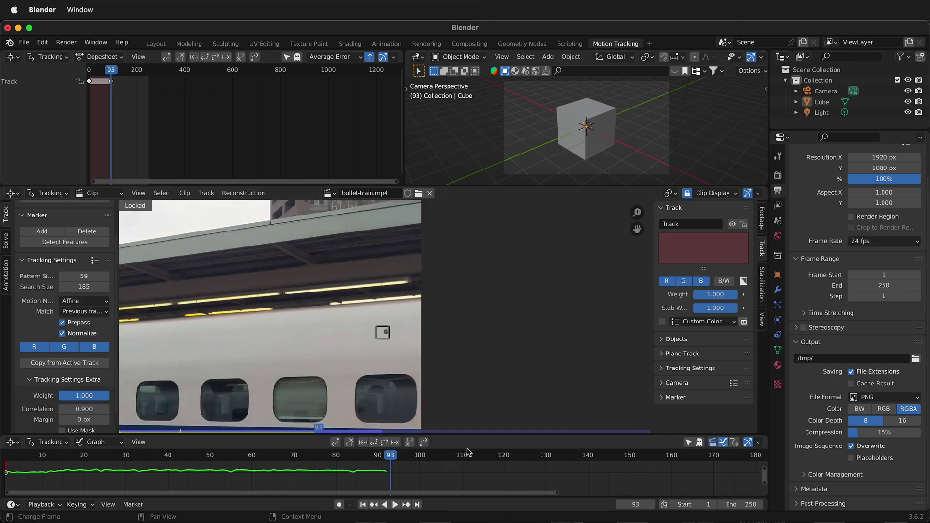
Scrub through frames 82, 66 and past 90 to review the train marker, ending at the start
left_click_drag(391, 459, 298, 459)
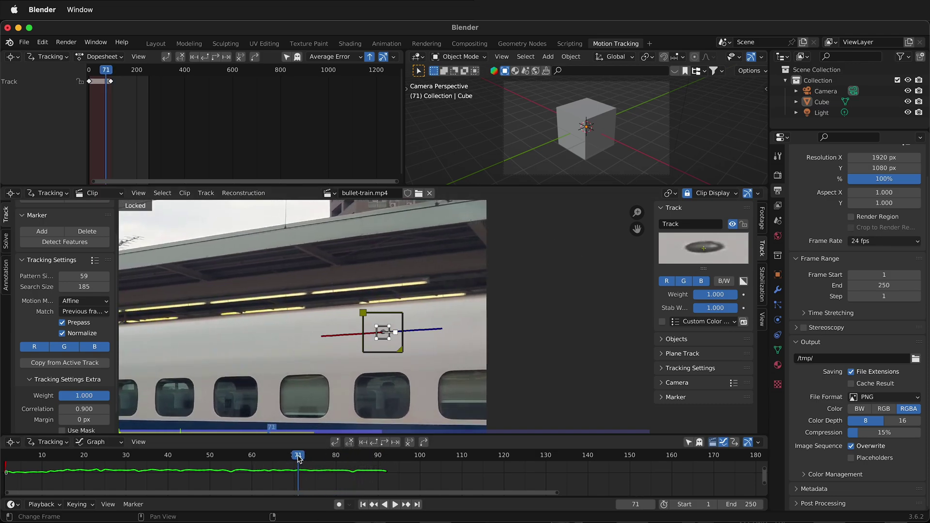
left_click(277, 458)
left_click_drag(277, 458, 340, 456)
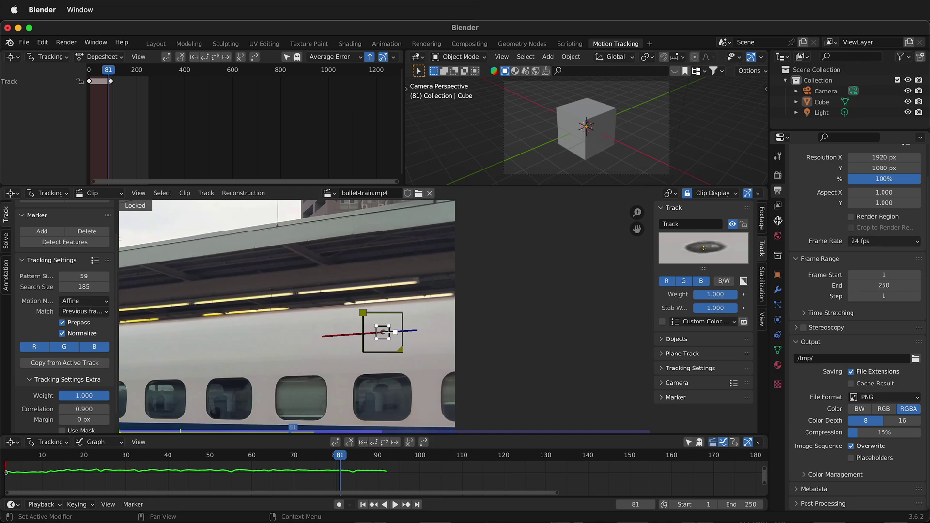
left_click(342, 456)
mouse_move(342, 456)
left_mouse_down()
mouse_move(397, 456)
mouse_move(4, 456)
left_mouse_up()
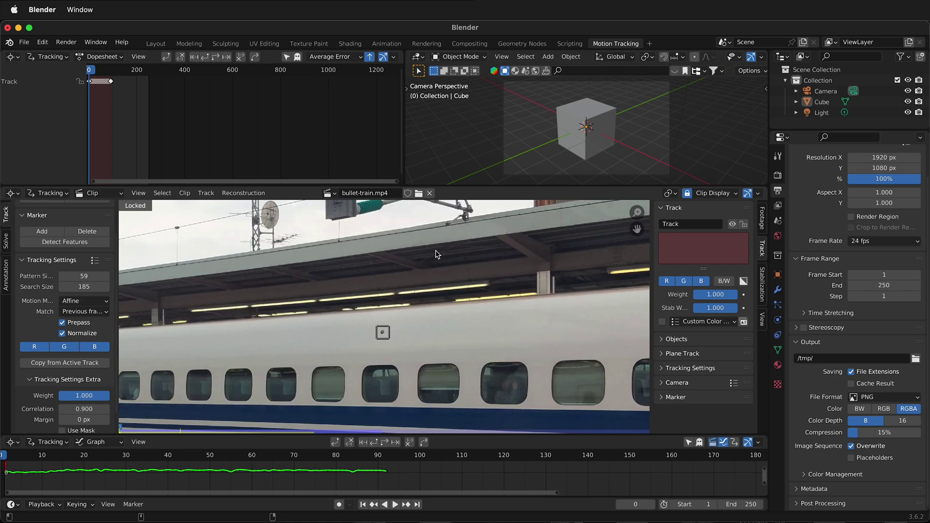
Track a new building marker, Track.001, forward and clear its path after frame 58
middle_click_drag(420, 250, 347, 422)
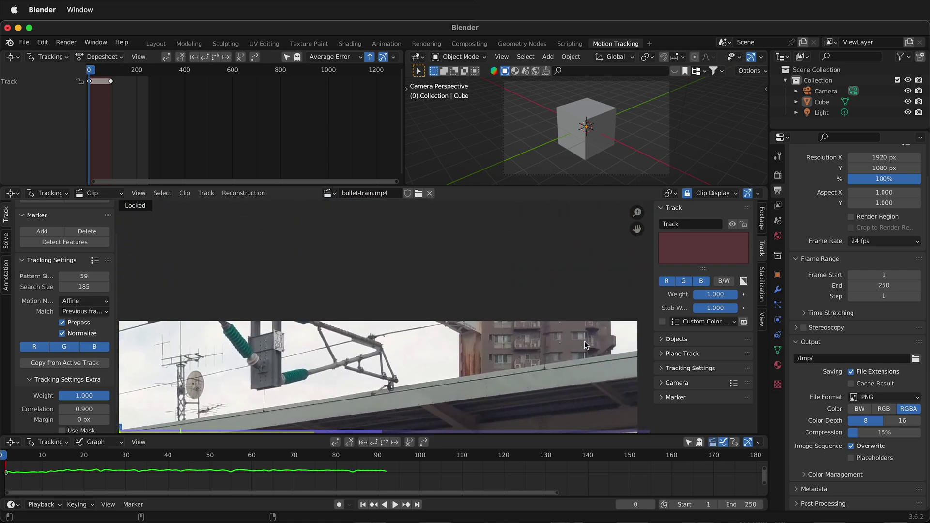
scroll(588, 340, "up", 3)
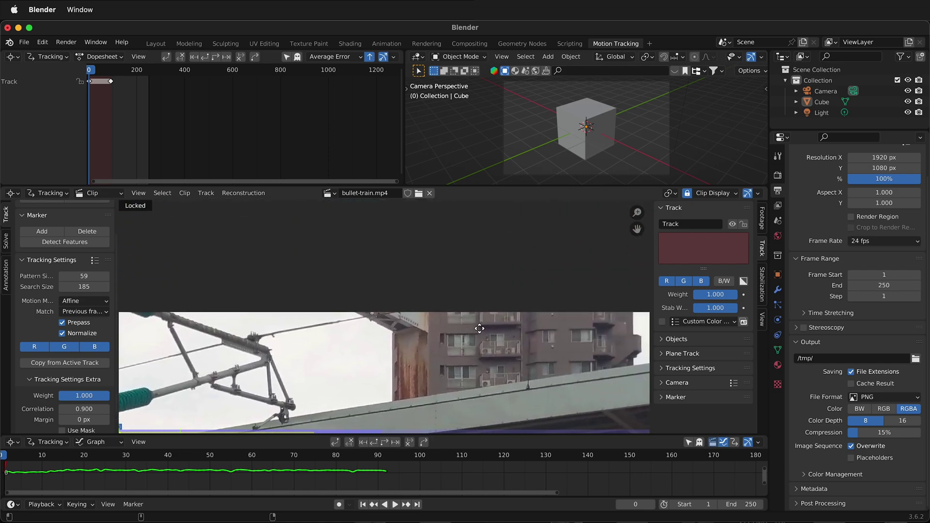
left_click(592, 326, "ctrl")
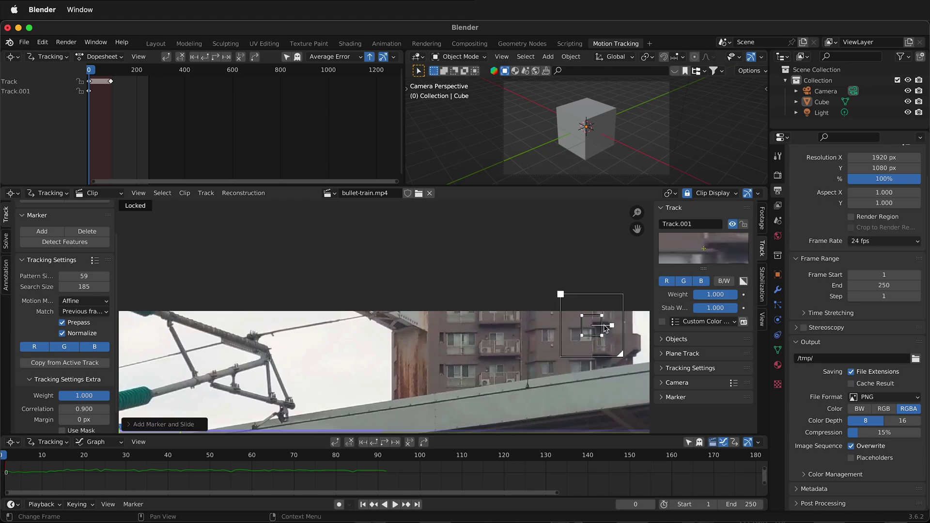
left_click_drag(614, 325, 606, 325)
key("ctrl+t")
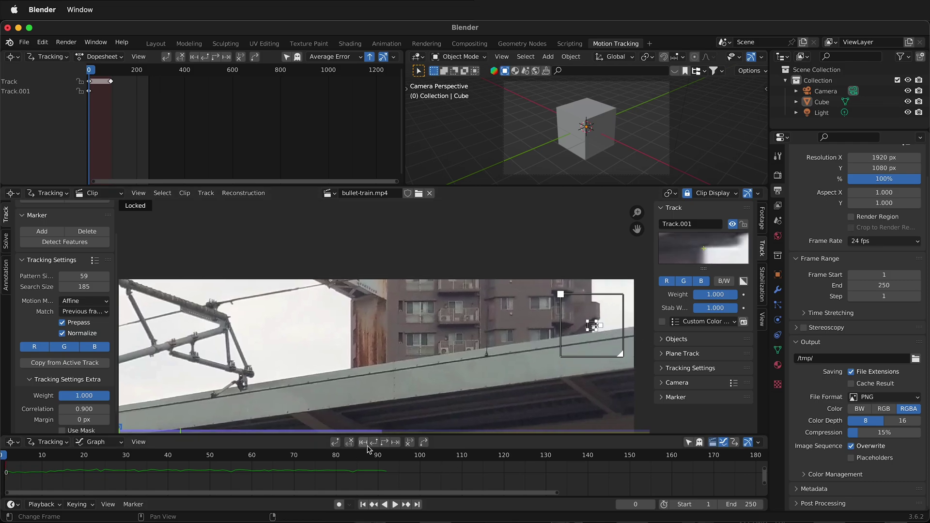
left_click(384, 443)
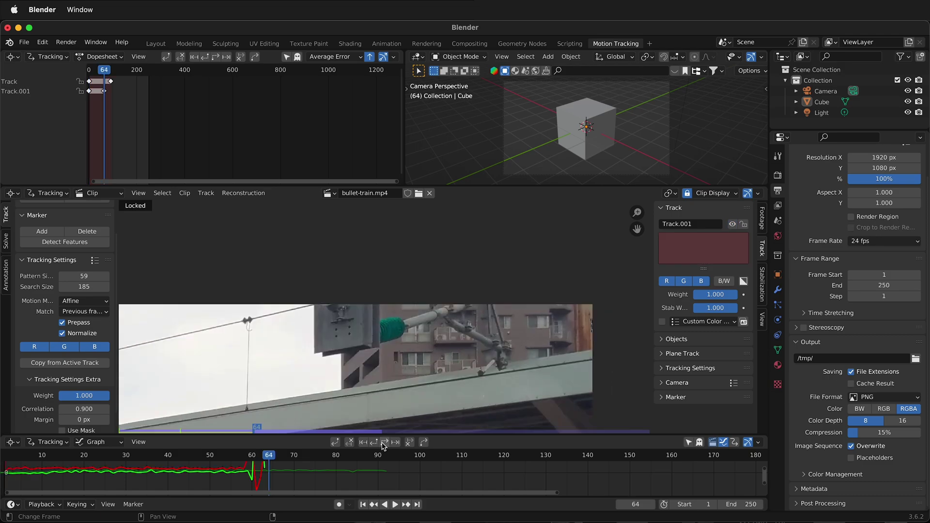
left_click_drag(266, 457, 235, 459)
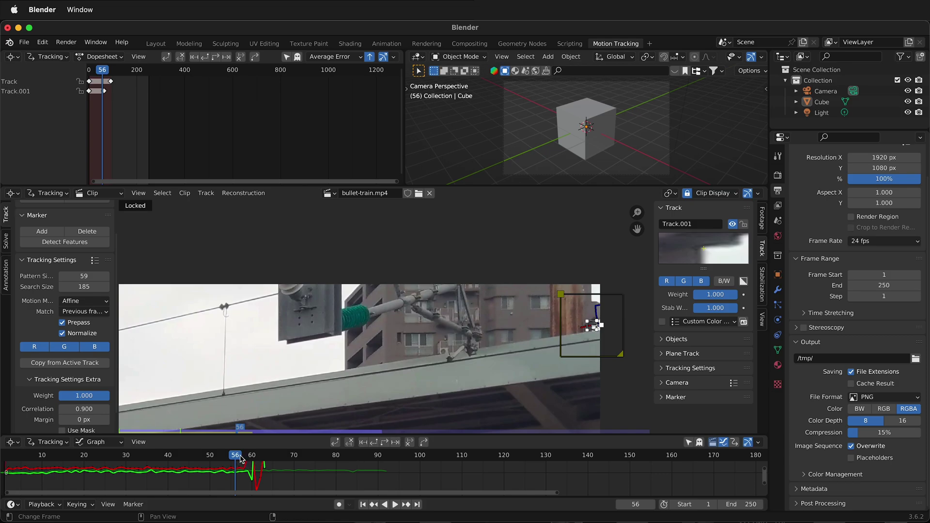
left_click_drag(242, 460, 246, 459)
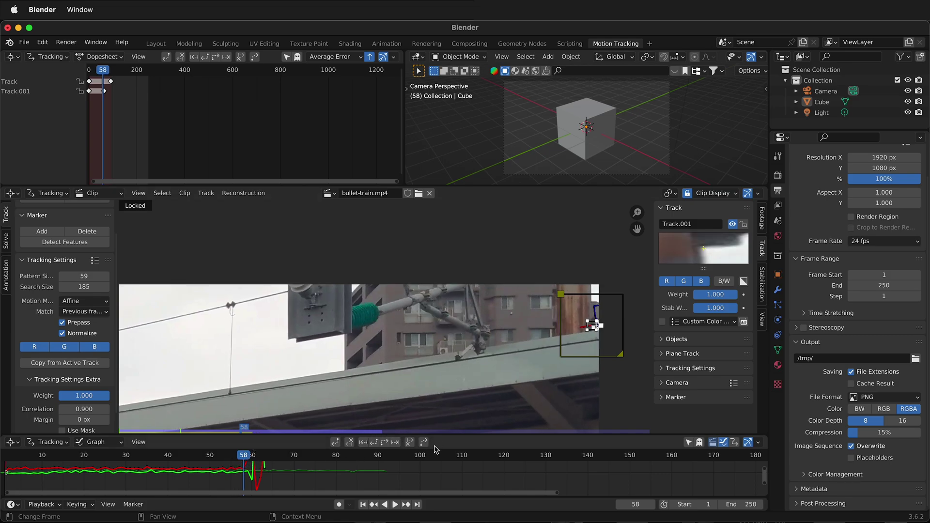
left_click(410, 442)
Return to frame 1 and place Track.002 on a building feature
left_click(100, 458)
left_click_drag(88, 462, 4, 469)
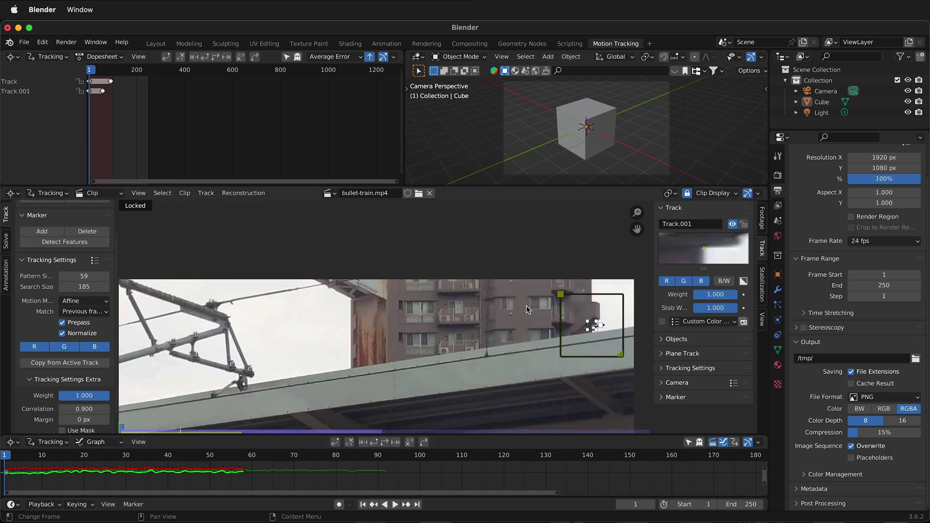
left_click(502, 310, "ctrl")
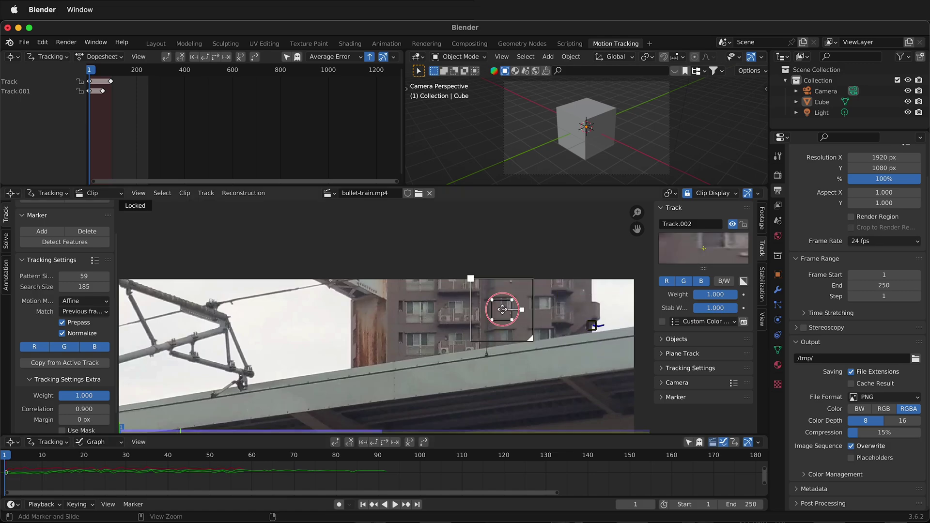
left_click_drag(506, 311, 510, 312)
Track Track.002 forward to frame 35, then add Track.003 at frame 49 and track it forward
left_click(386, 442)
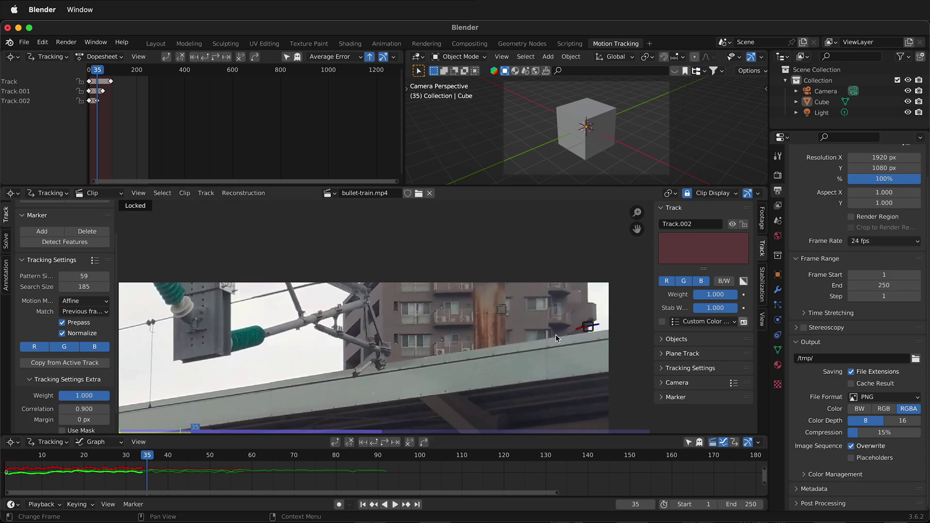
key("space")
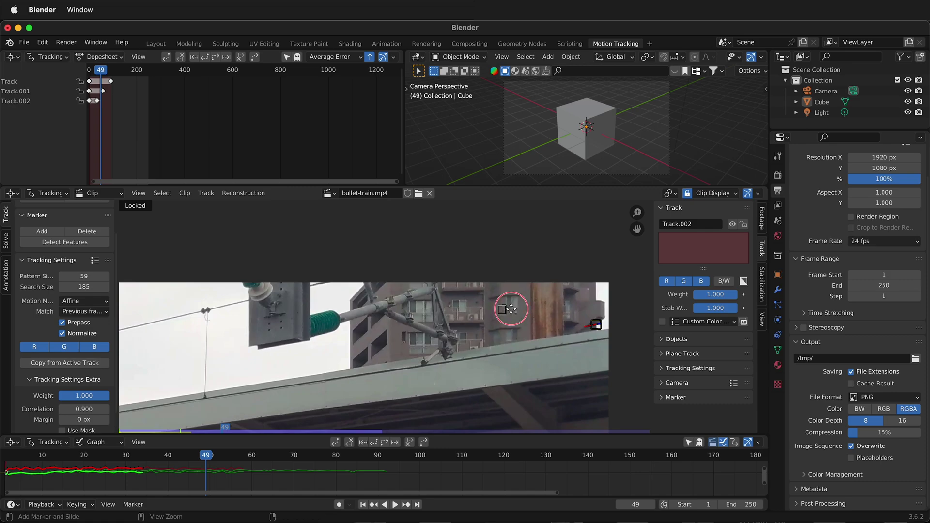
left_click(514, 309, "ctrl")
left_click_drag(514, 309, 514, 310, "ctrl")
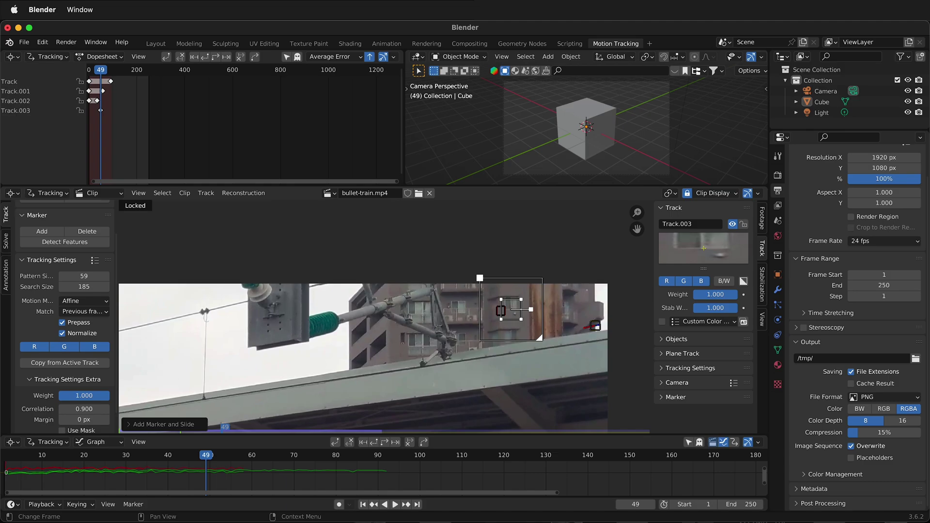
scroll(537, 301, "up", 2)
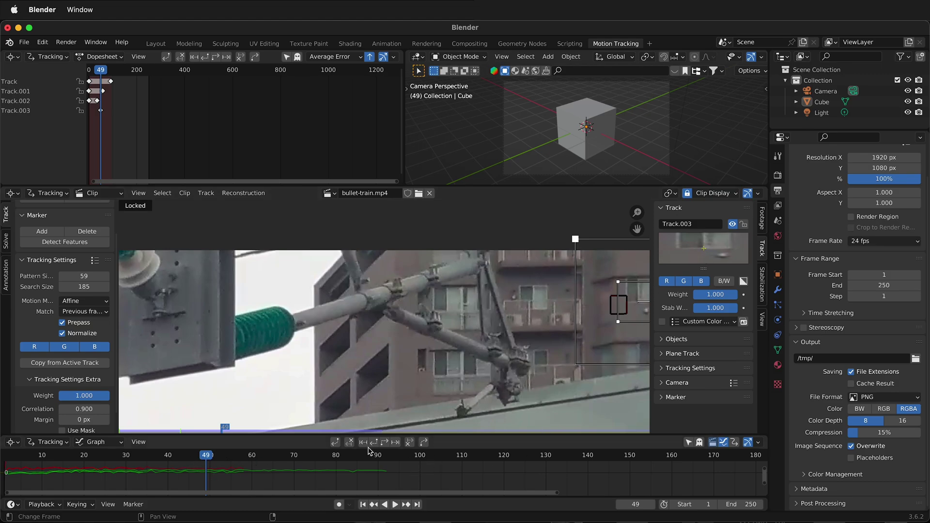
left_click(384, 442)
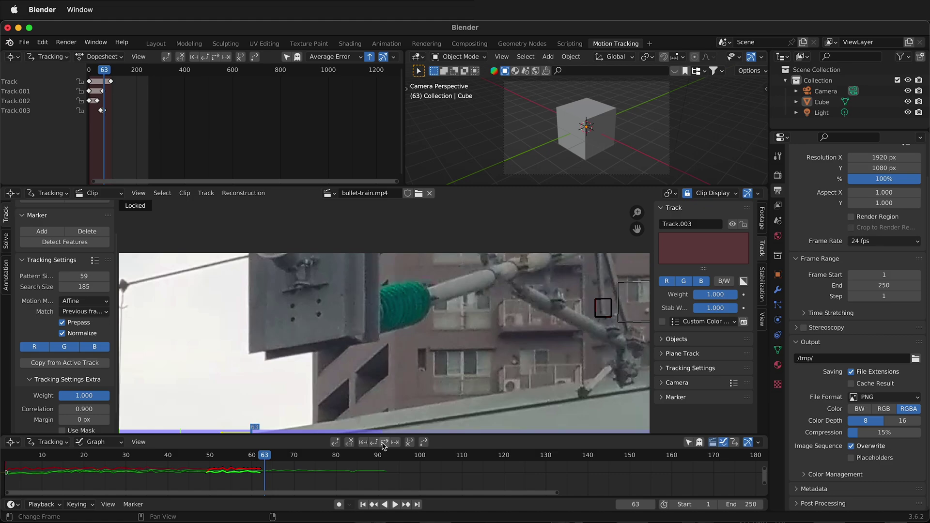
Delete the Track.003 marker from the clip
left_click(20, 112)
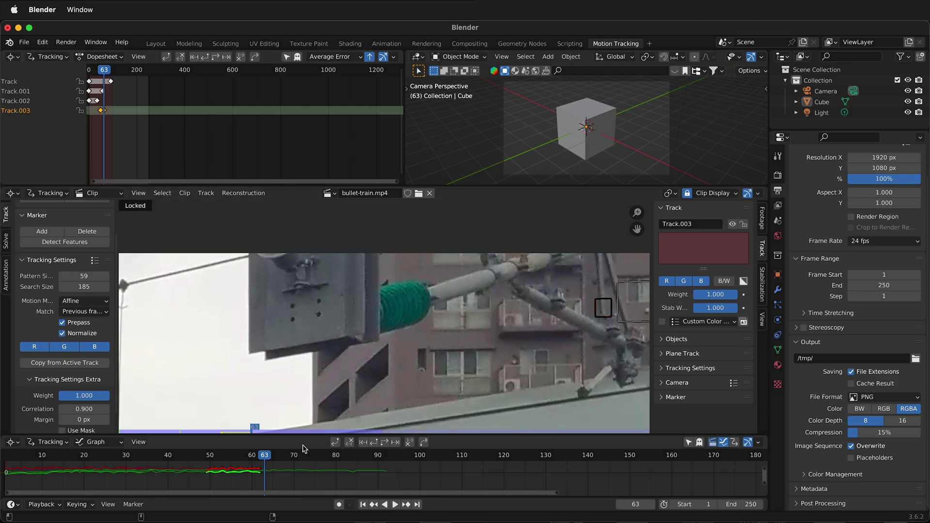
left_click(613, 330)
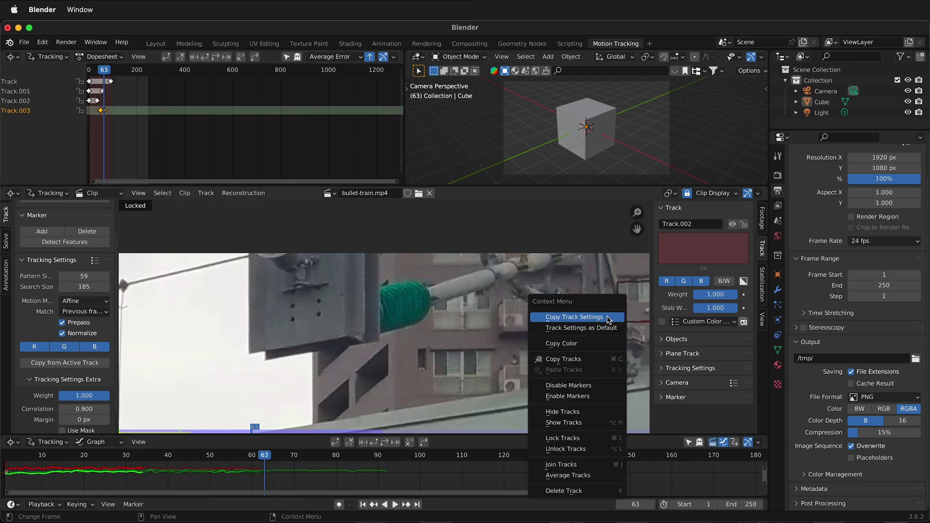
right_click(579, 316)
left_click(581, 490)
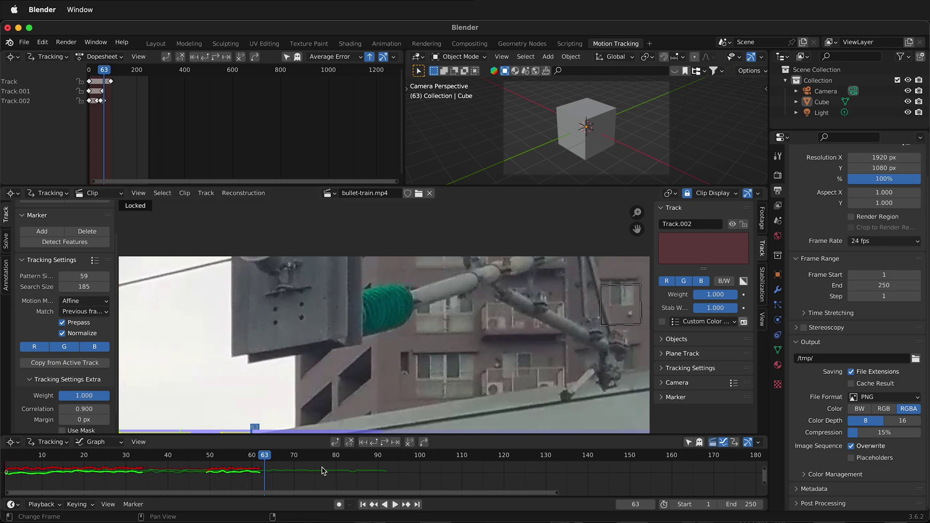
scroll(508, 362, "down", 2)
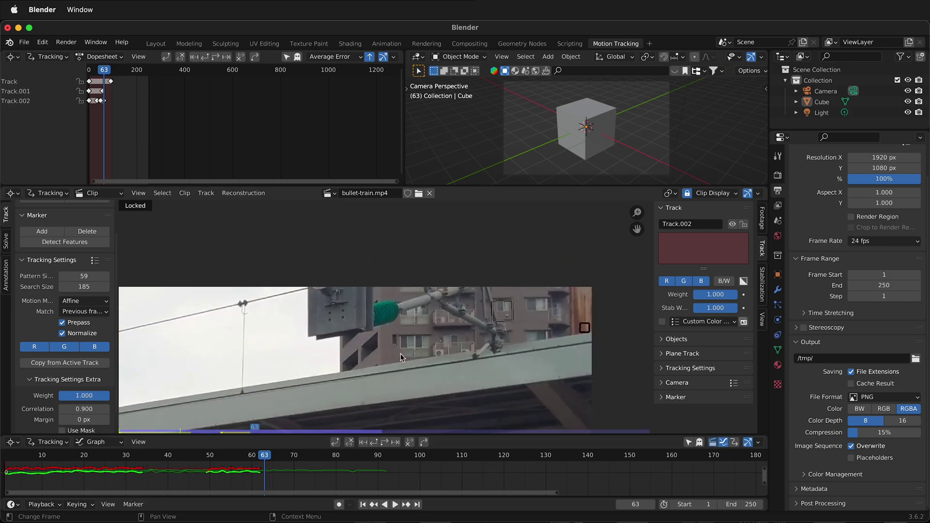
At frame 92, add a shrunken Track.003 marker on the building and track it back to frame 81
left_click_drag(266, 457, 386, 460)
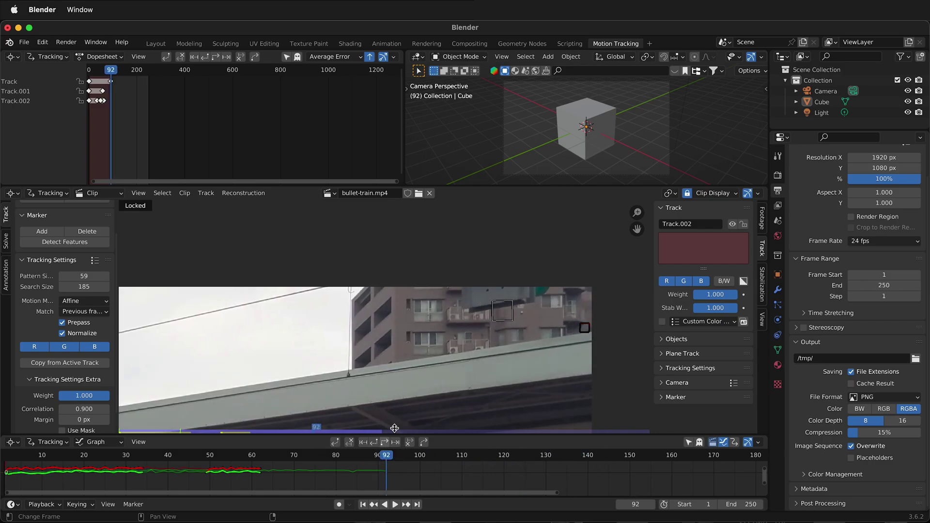
left_click(392, 314, "ctrl")
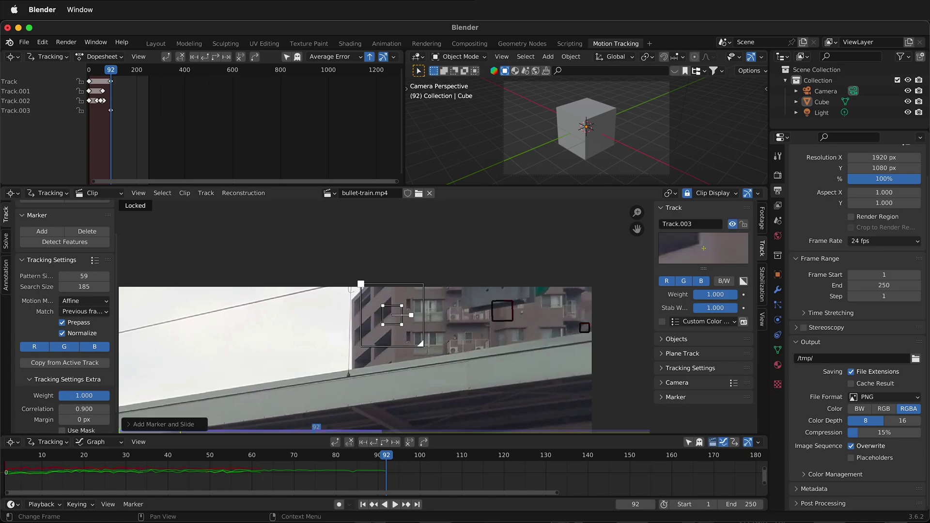
mouse_move(411, 315)
left_mouse_down()
mouse_move(388, 318)
mouse_move(406, 310)
left_mouse_up()
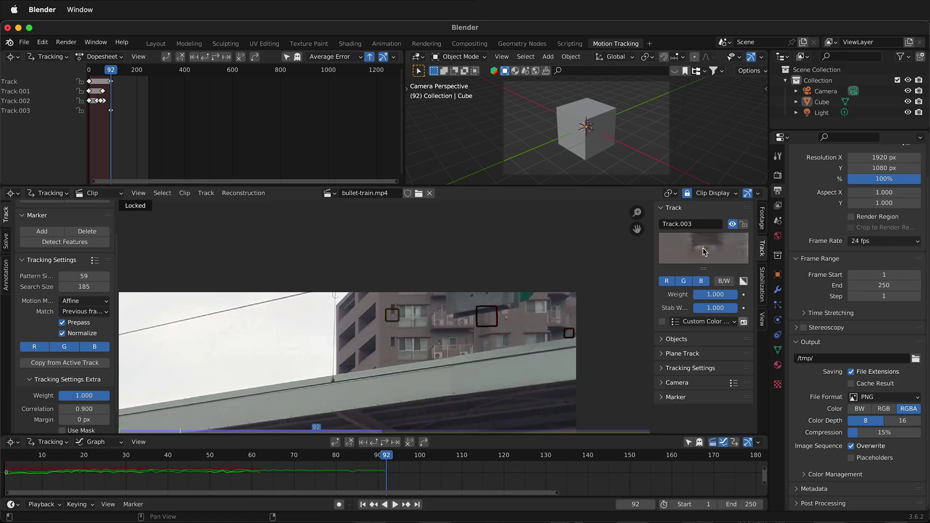
left_click_drag(703, 249, 702, 248)
left_click(374, 444)
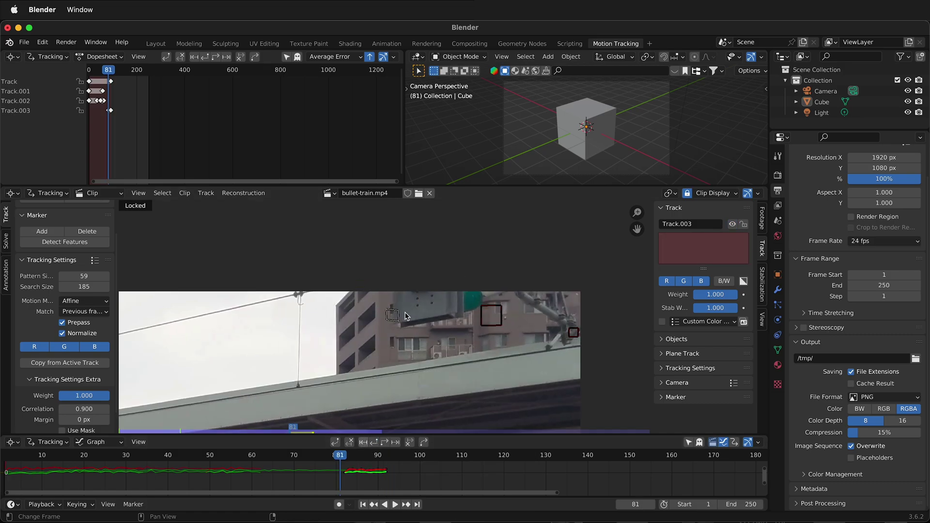
Reposition Track.003 at frame 92 and track it backwards to frame 42
key("ctrl+shift+Right")
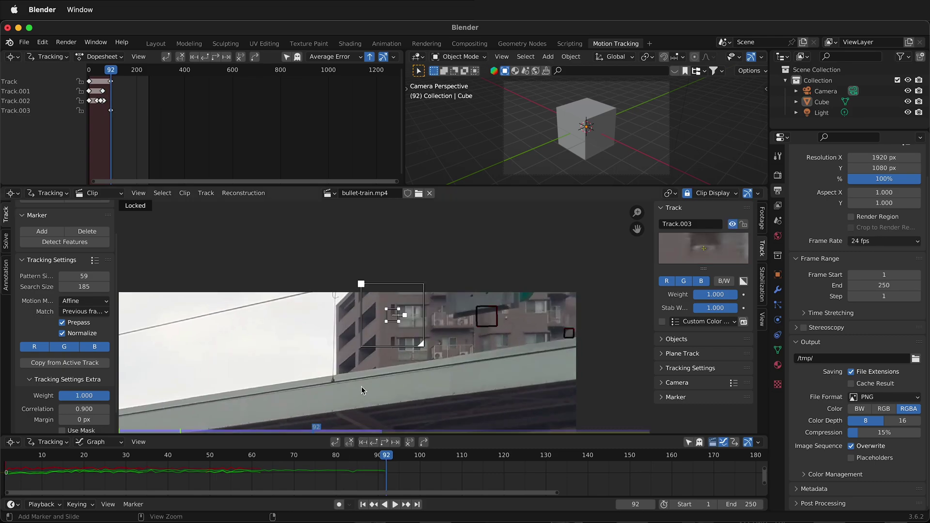
left_click_drag(395, 318, 395, 351)
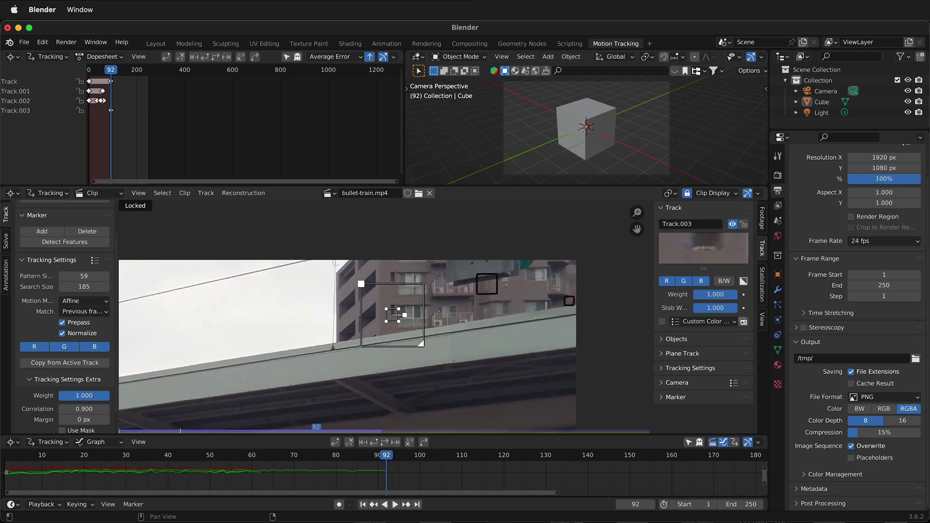
left_click(374, 443)
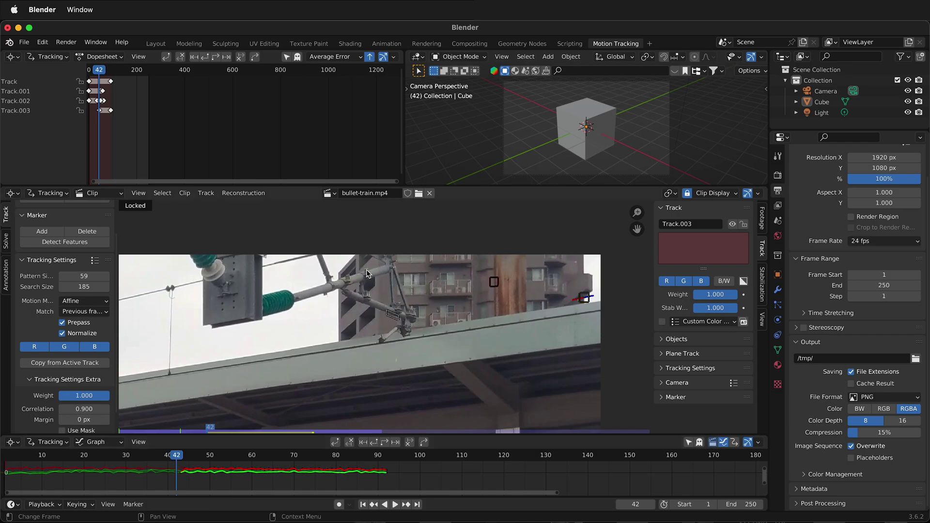
key("Right")
key("Right")
key("Right")
key("Right")
key("Right")
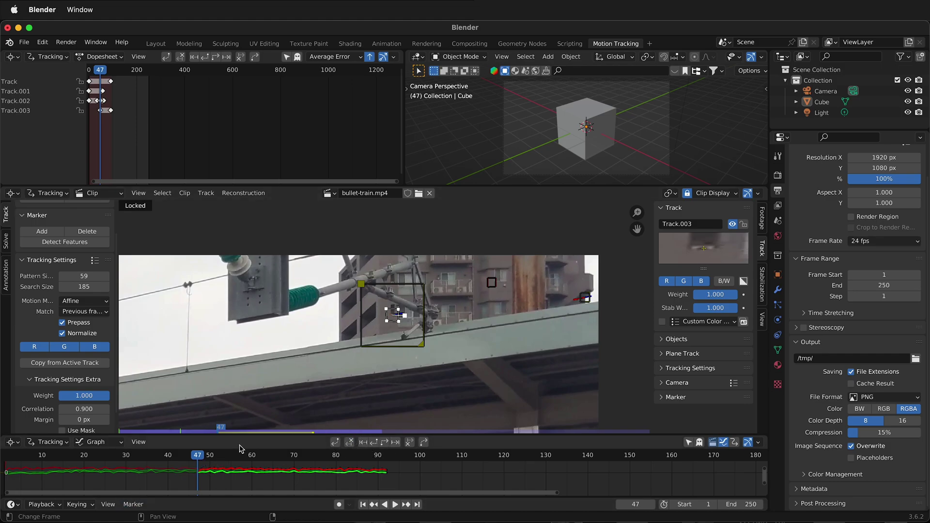
At frame 92, add Track.004 on the antenna tower and track it backwards to frame 1
scroll(419, 354, "down", 3)
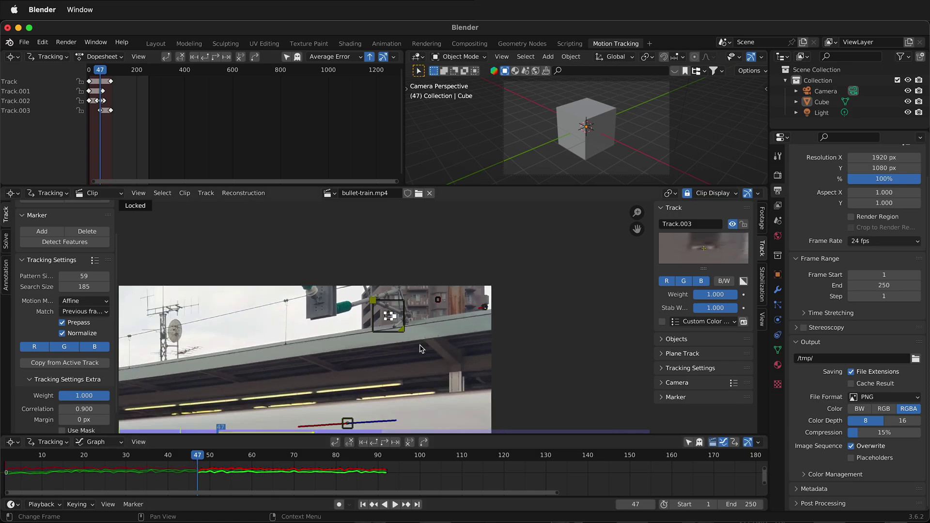
middle_click_drag(306, 336, 514, 321)
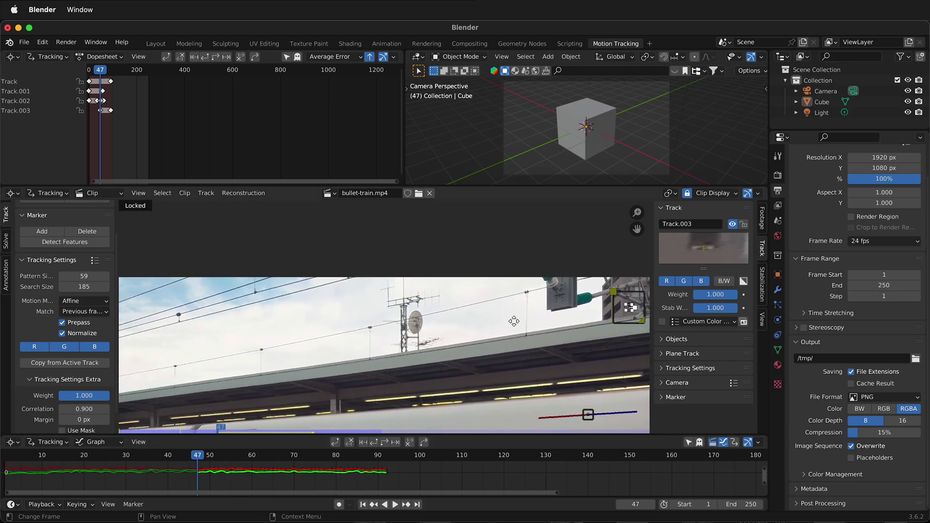
scroll(388, 294, "up", 2)
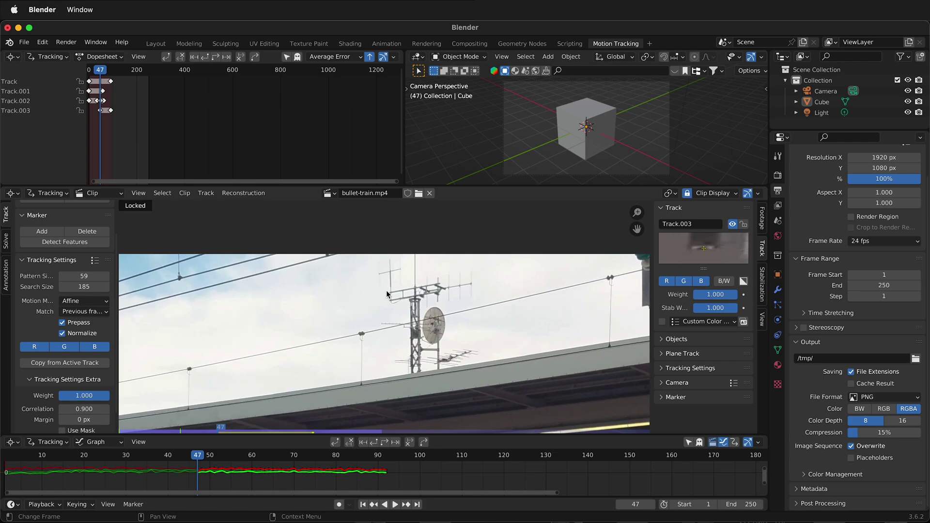
scroll(446, 295, "up", 1)
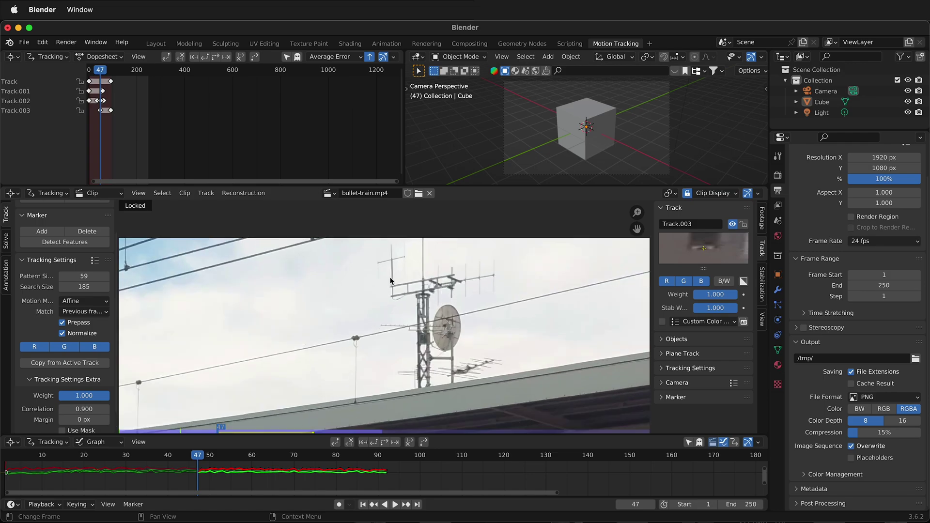
left_click_drag(199, 461, 386, 469)
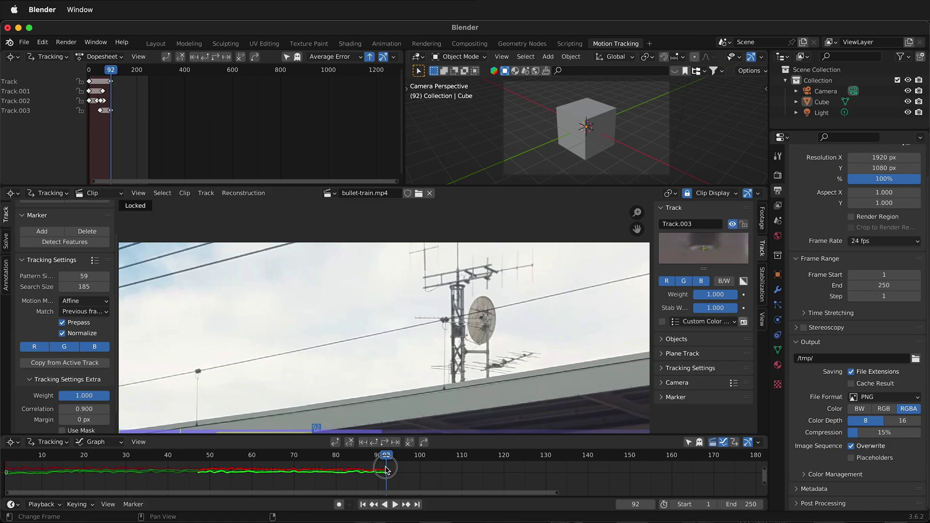
left_click(442, 275, "ctrl")
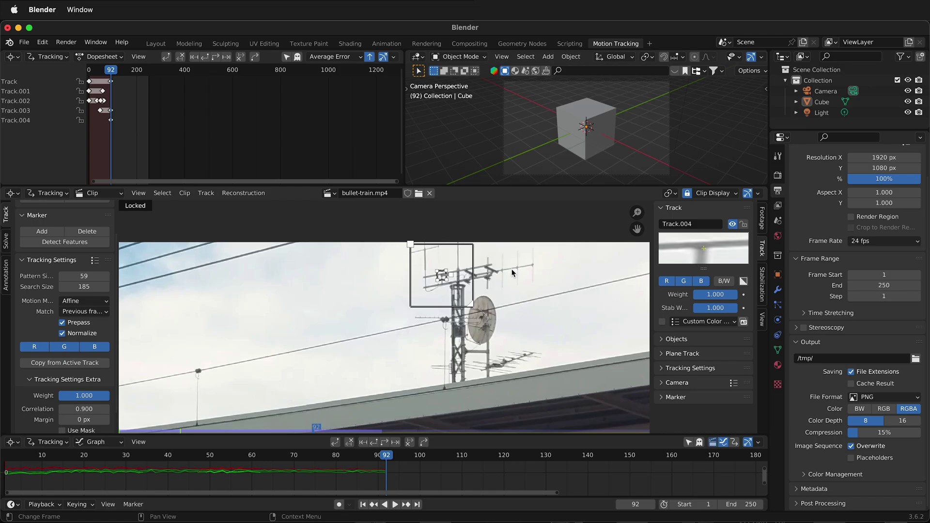
left_click(372, 443)
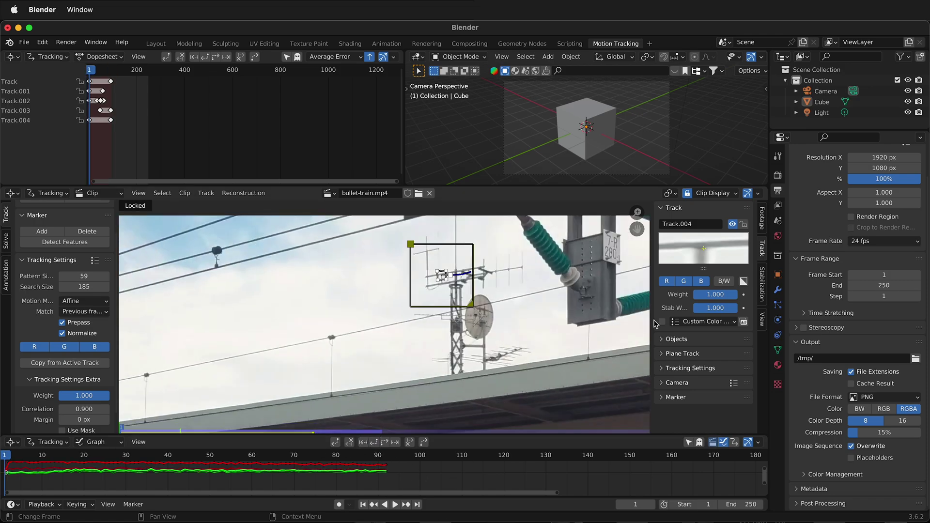
left_click_drag(4, 460, 320, 471)
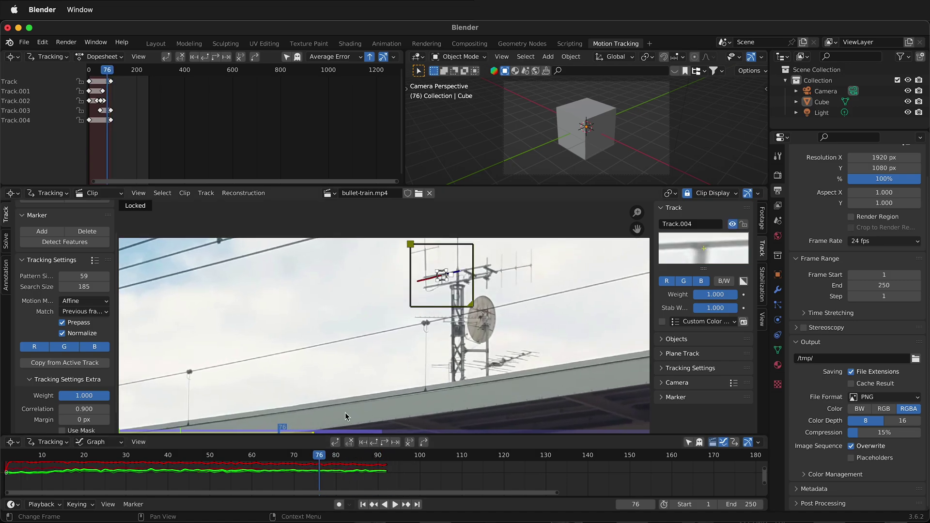
Add Track.005 on the antenna crossbar, track it backwards to frame 1, and review the footage
left_click(517, 269, "ctrl")
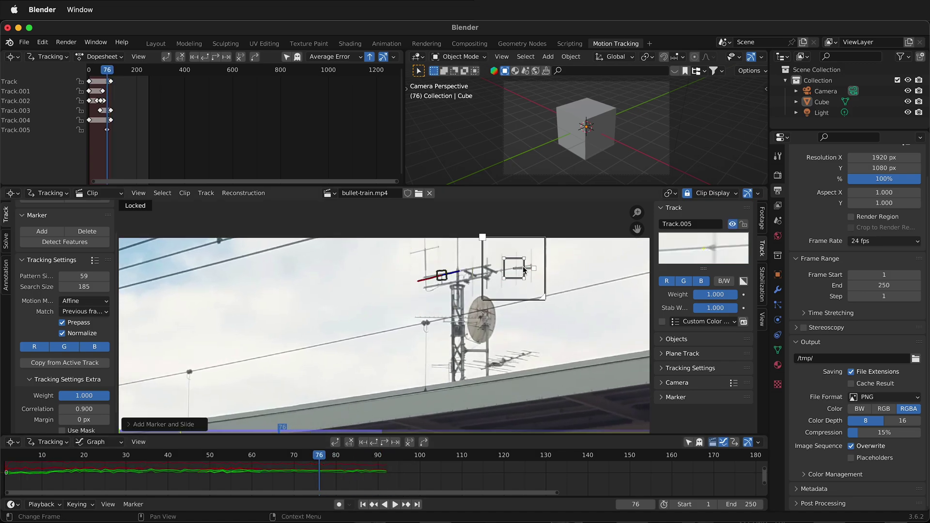
left_click_drag(516, 269, 520, 270)
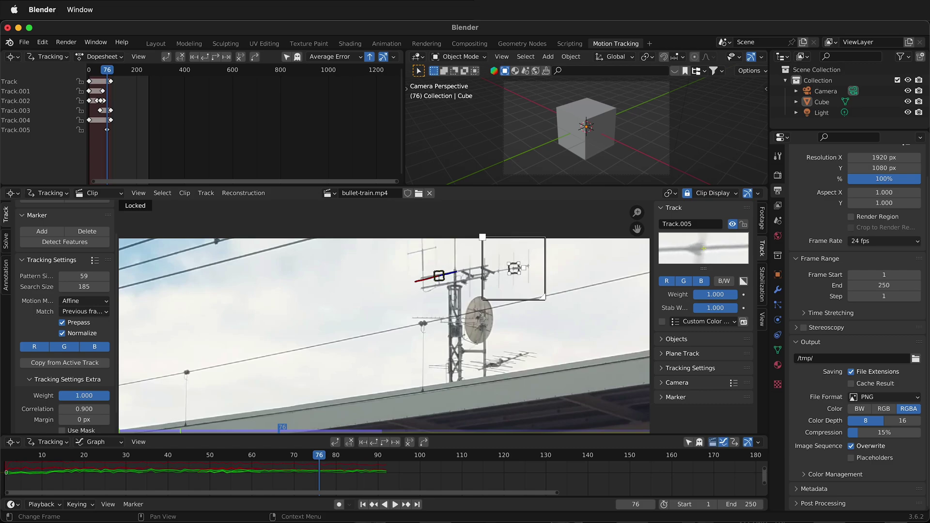
left_click_drag(713, 265, 426, 429)
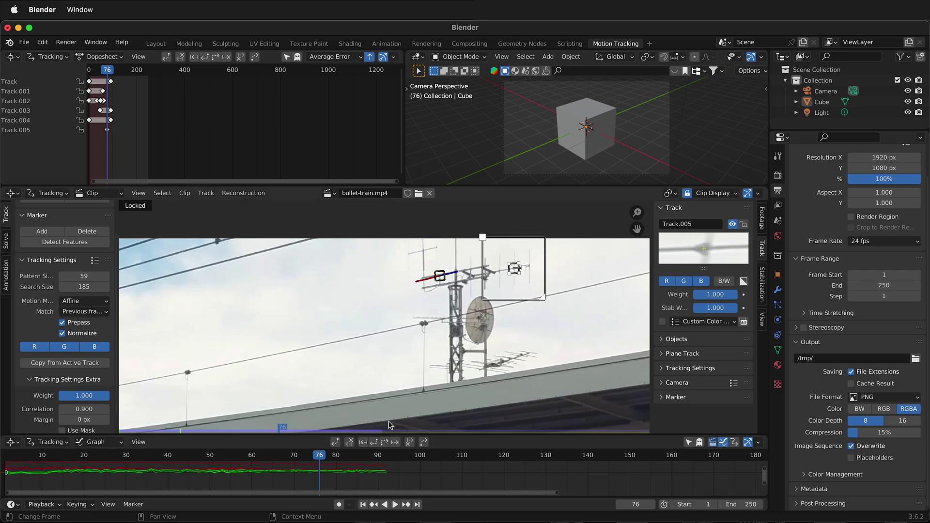
left_click(374, 443)
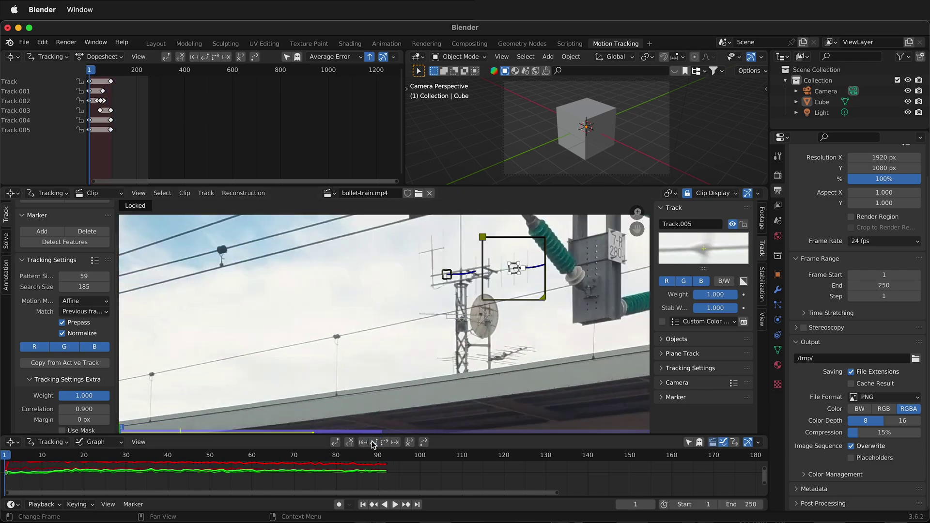
left_click_drag(5, 459, 369, 473)
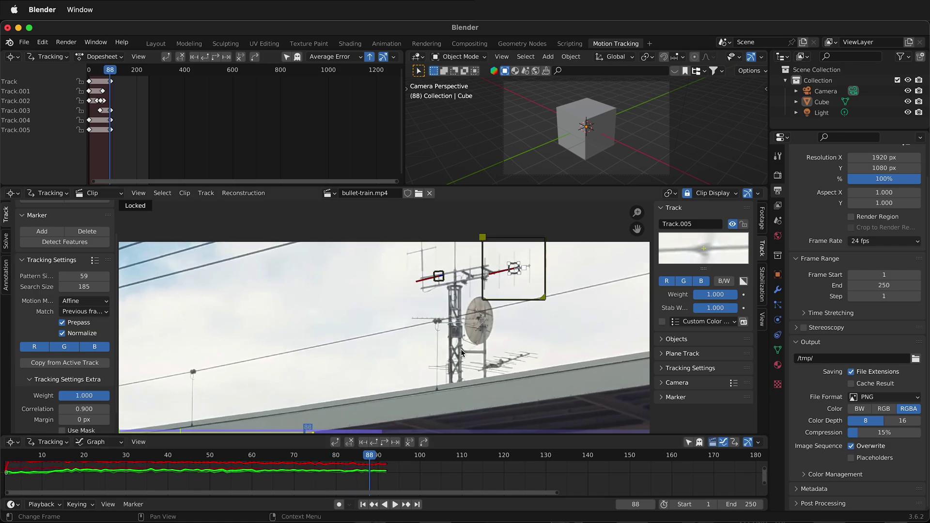
At frame 92, add Track.006 on the wire fixture, shrink its pattern, and track it backwards to frame 1
scroll(502, 315, "down", 4)
scroll(284, 320, "up", 6)
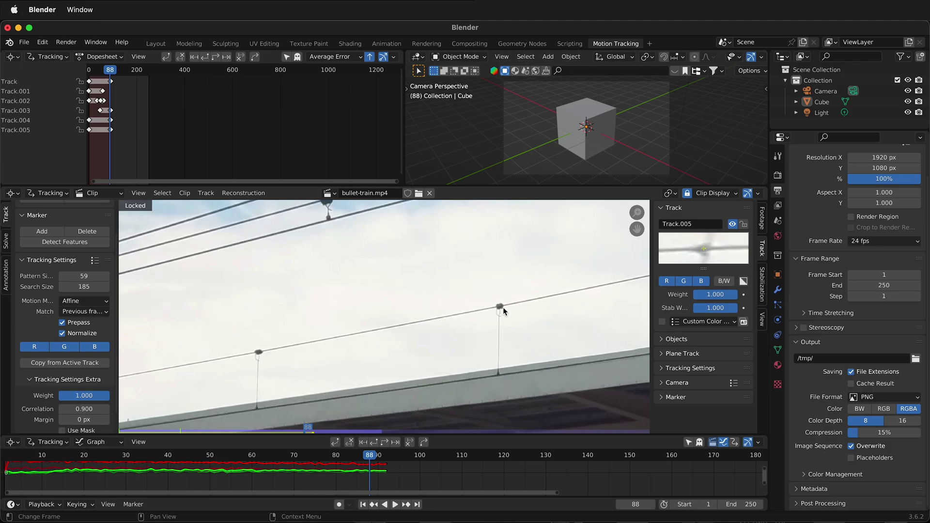
left_click_drag(370, 456, 387, 457)
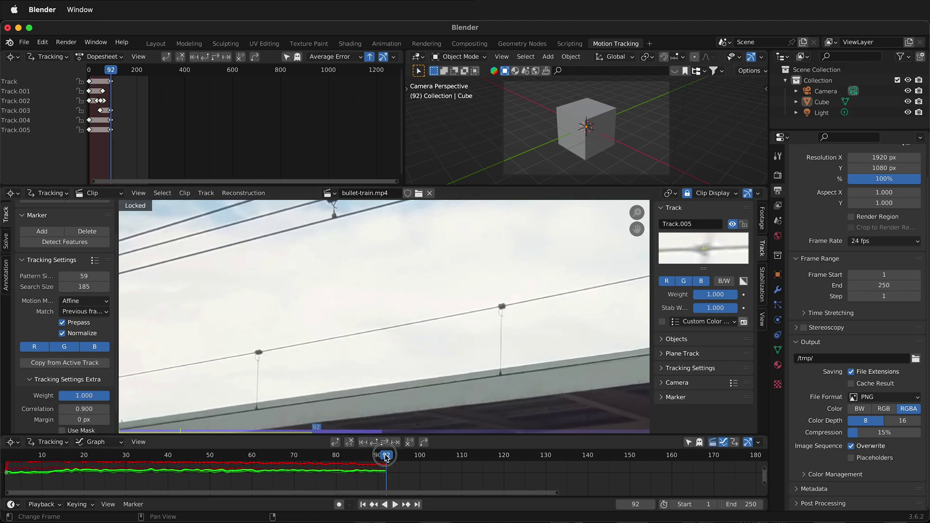
left_click(503, 306, "ctrl")
left_click_drag(528, 309, 521, 309)
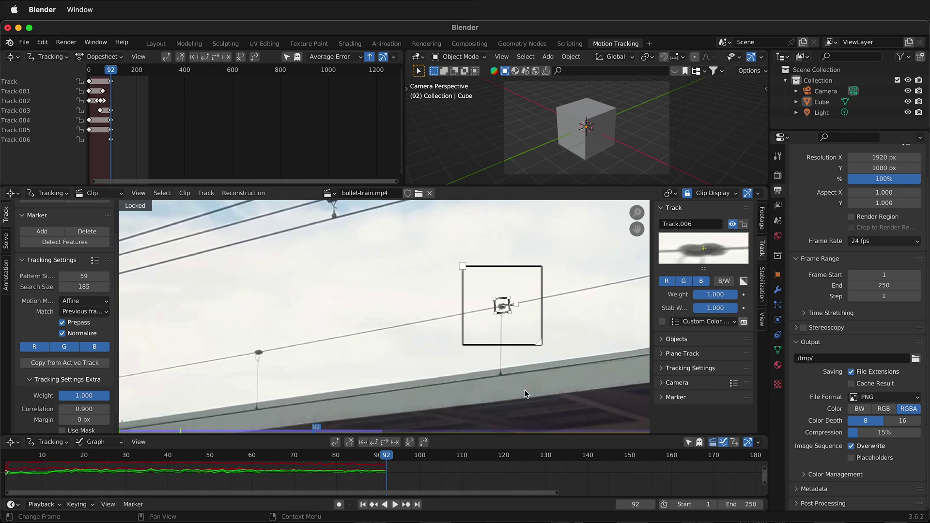
left_click(373, 443)
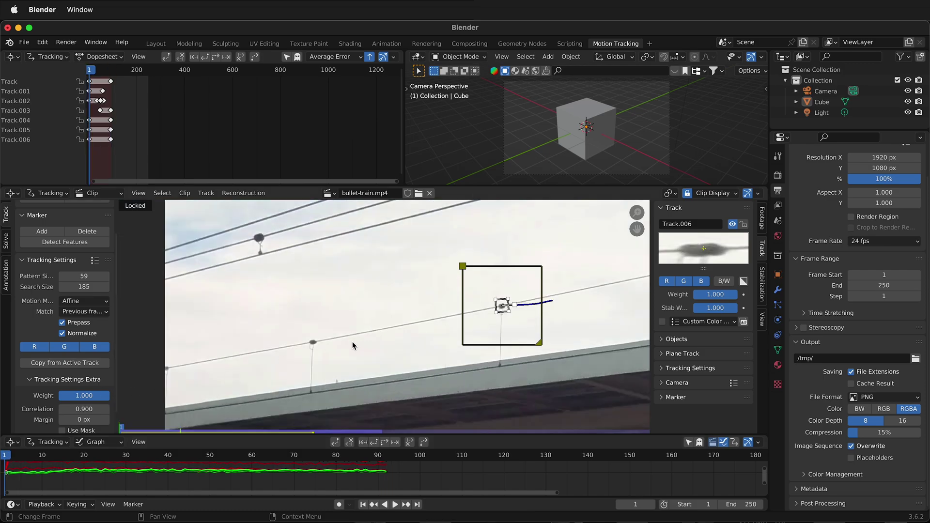
Add Track.007 on the lower wire pole and Track.008 on the upper wire fixture, tracking forward to frame 125
left_click(314, 343, "ctrl")
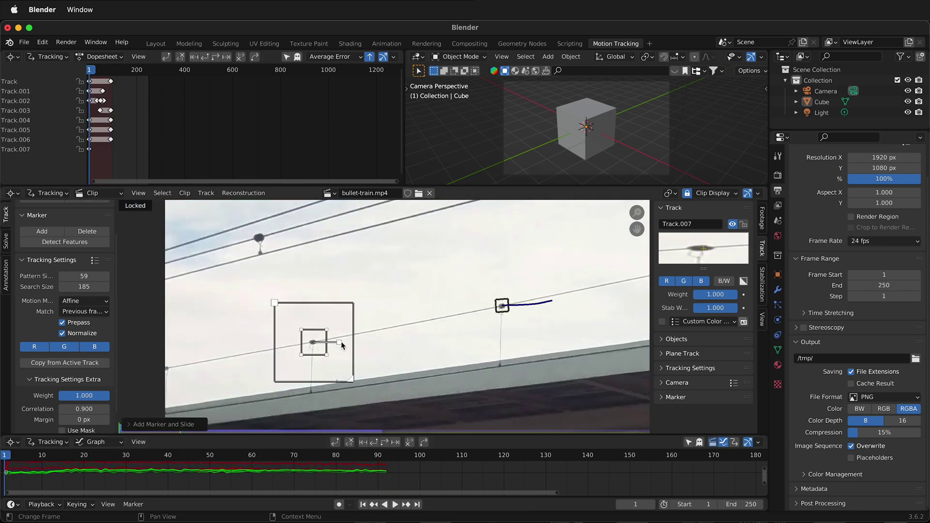
left_click(390, 443)
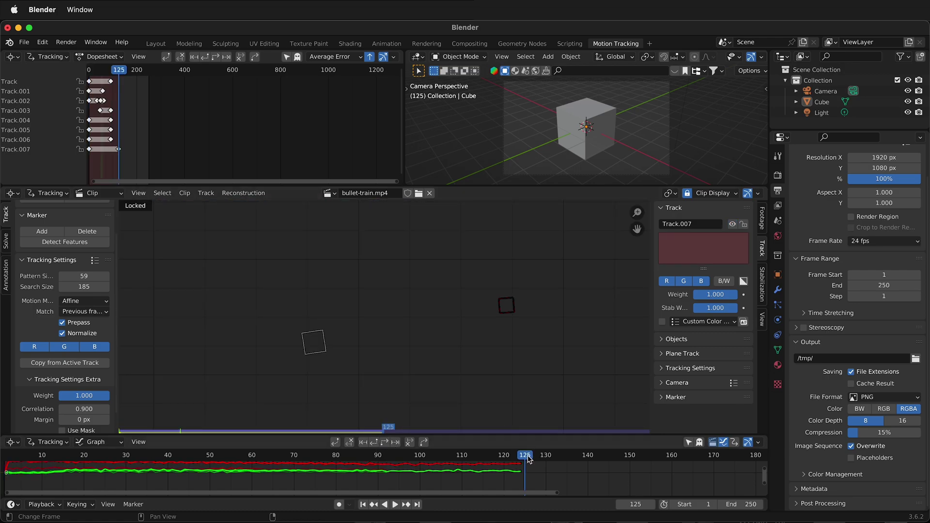
mouse_move(529, 460)
left_mouse_down()
mouse_move(124, 459)
mouse_move(6, 446)
left_mouse_up()
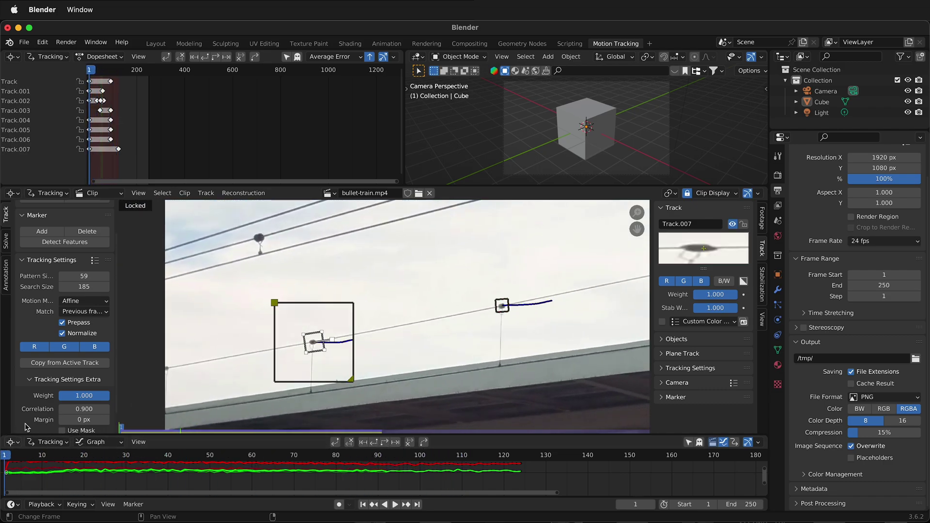
middle_click_drag(235, 317, 282, 311)
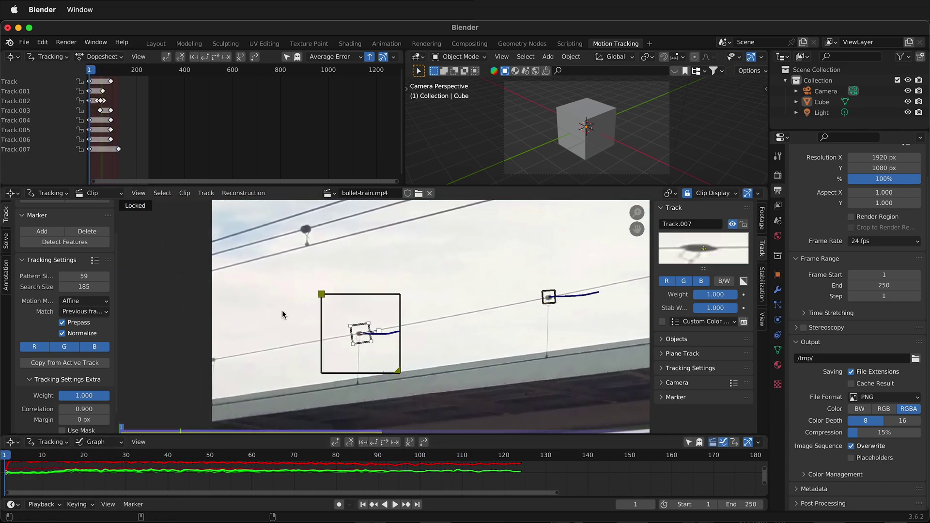
left_click(307, 228, "ctrl")
left_click_drag(329, 227, 320, 224)
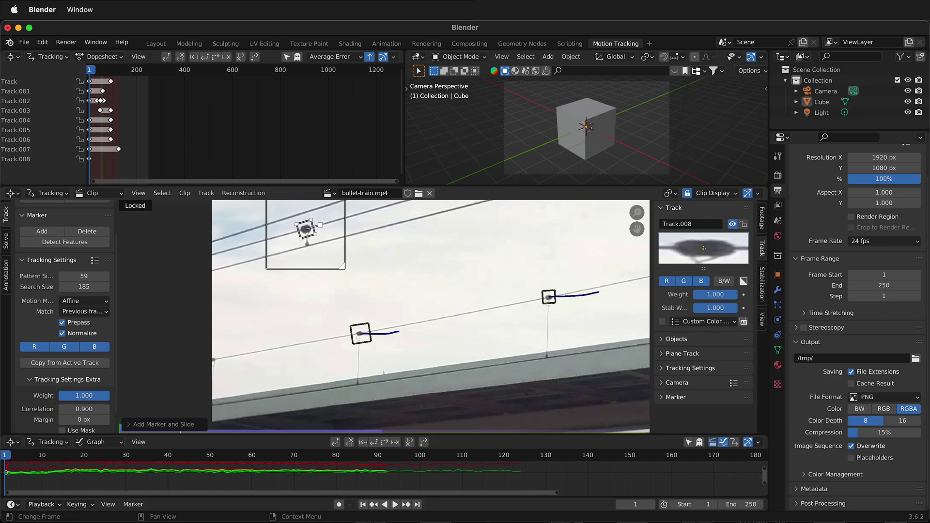
left_click(385, 443)
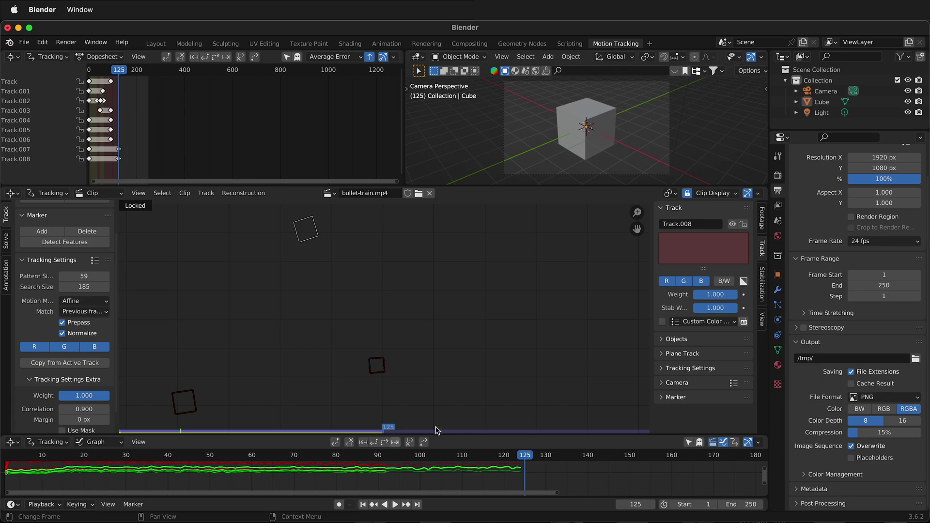
Review the tracks, then add Track.009 on the antenna at frame 124 and track it backwards to frame 72
left_click_drag(533, 454, 92, 456)
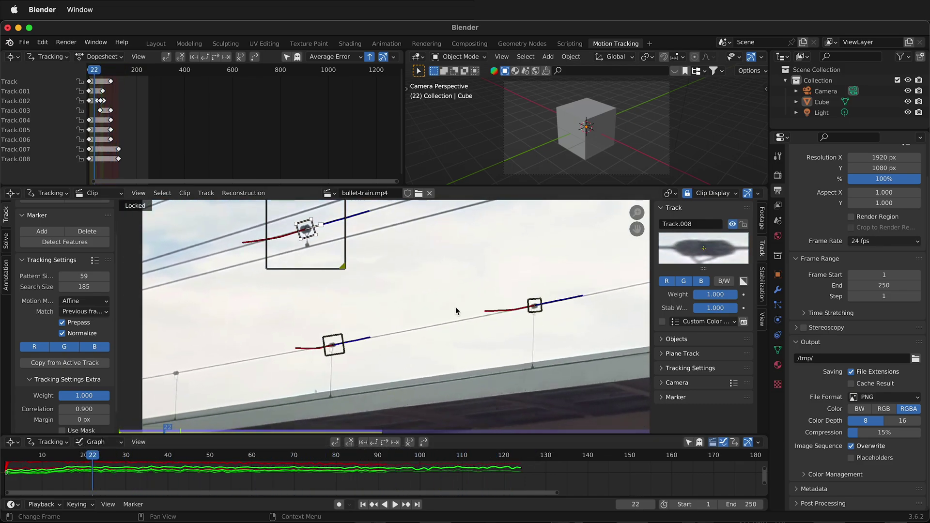
scroll(453, 312, "down", 3)
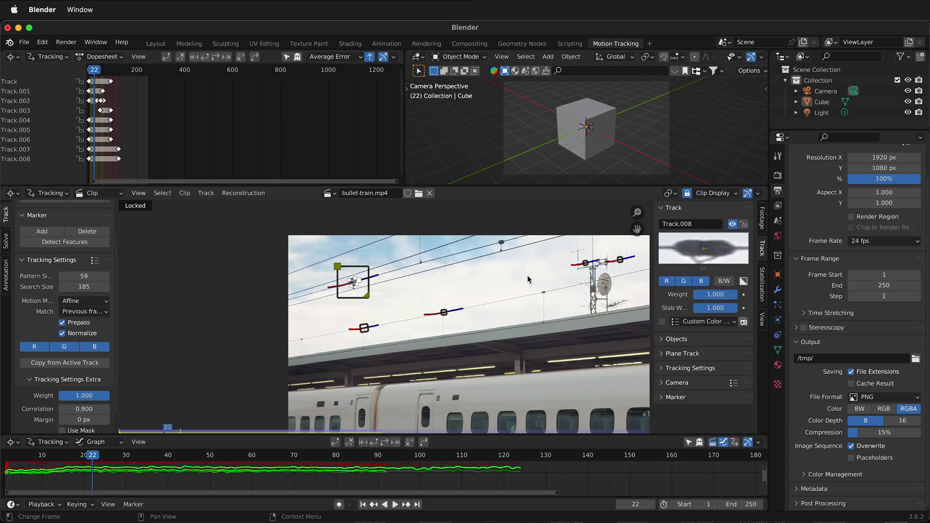
scroll(510, 294, "right", 5)
scroll(511, 295, "up", 3)
scroll(497, 316, "down", 2)
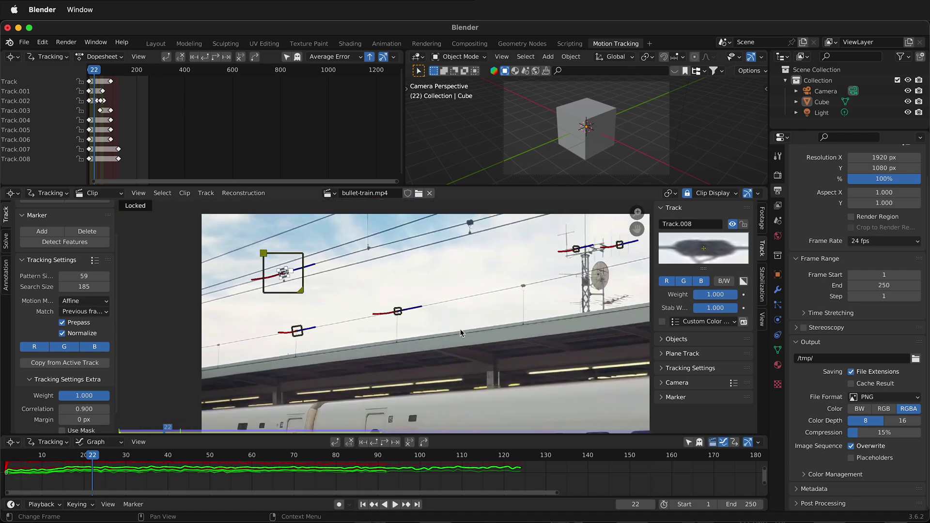
left_click_drag(92, 457, 441, 445)
scroll(639, 328, "up", 3)
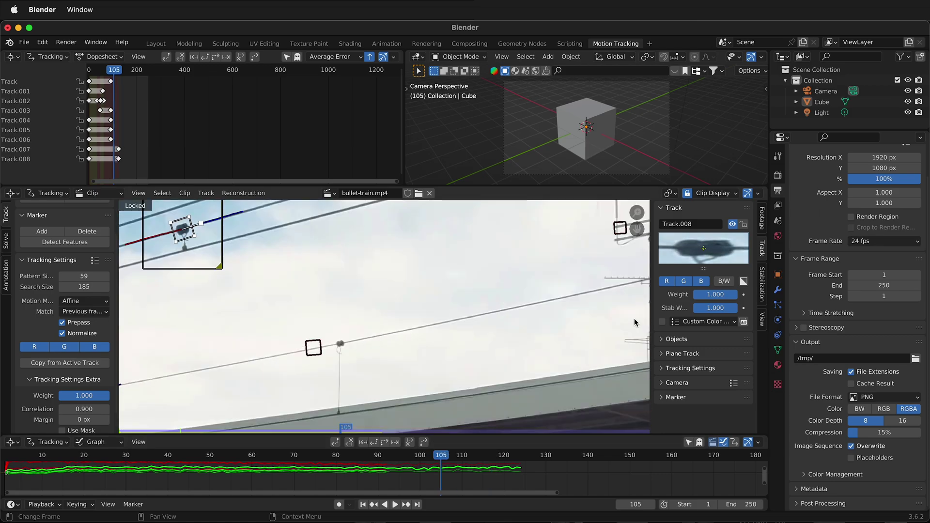
middle_click_drag(571, 311, 346, 283)
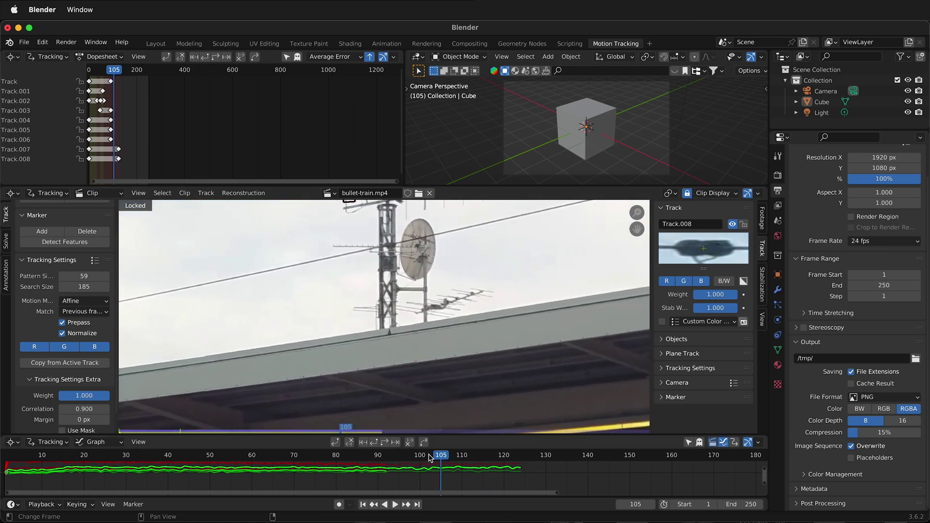
left_click_drag(433, 454, 520, 454)
left_click(441, 308, "ctrl")
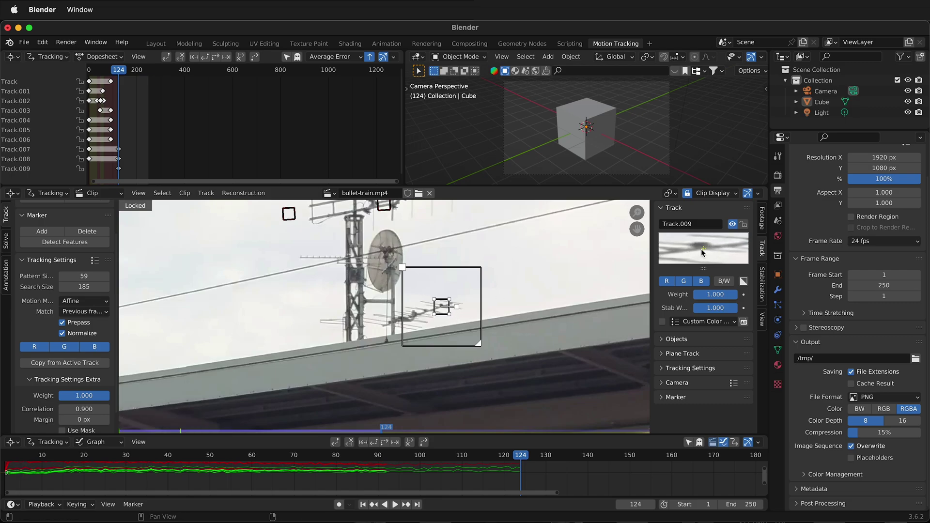
left_click_drag(703, 253, 706, 251)
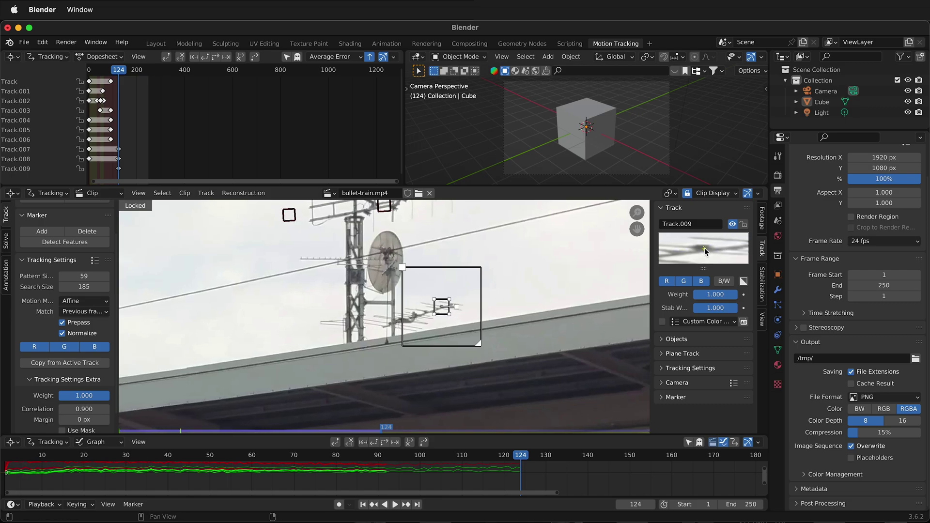
left_click(373, 442)
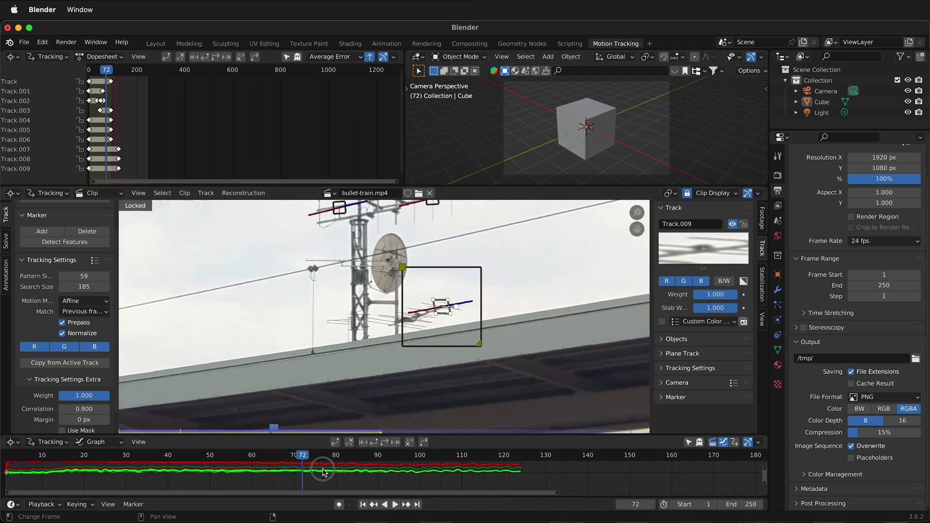
left_click_drag(323, 471, 231, 464)
At frame 1, zoom in and place Track.010 on a rail feature, scrubbing to confirm it follows the rails
scroll(437, 351, "down", 5)
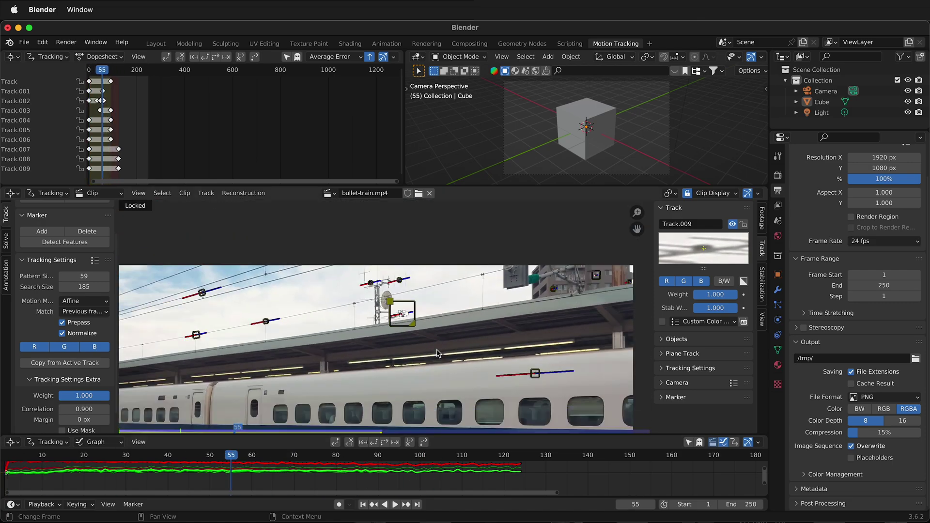
scroll(434, 353, "down", 5)
scroll(435, 352, "left", 3)
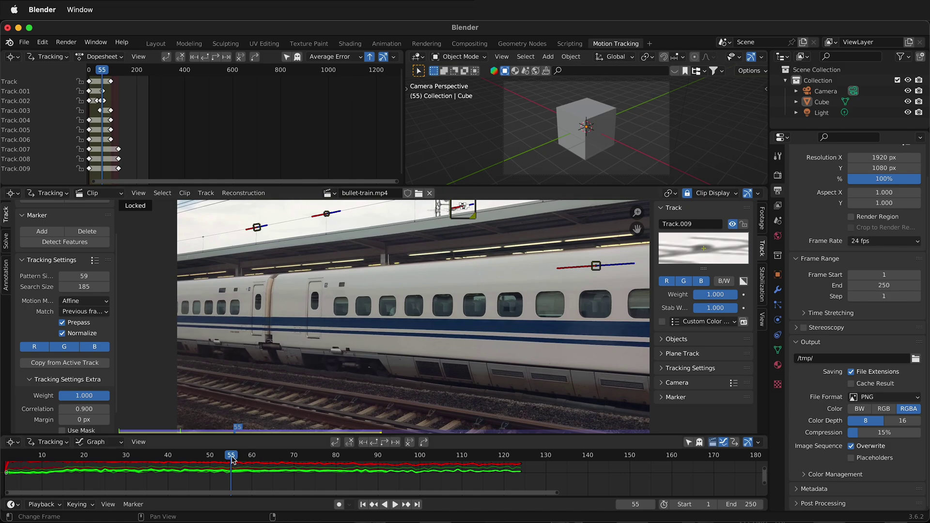
left_click_drag(232, 460, 5, 463)
scroll(329, 368, "down", 2)
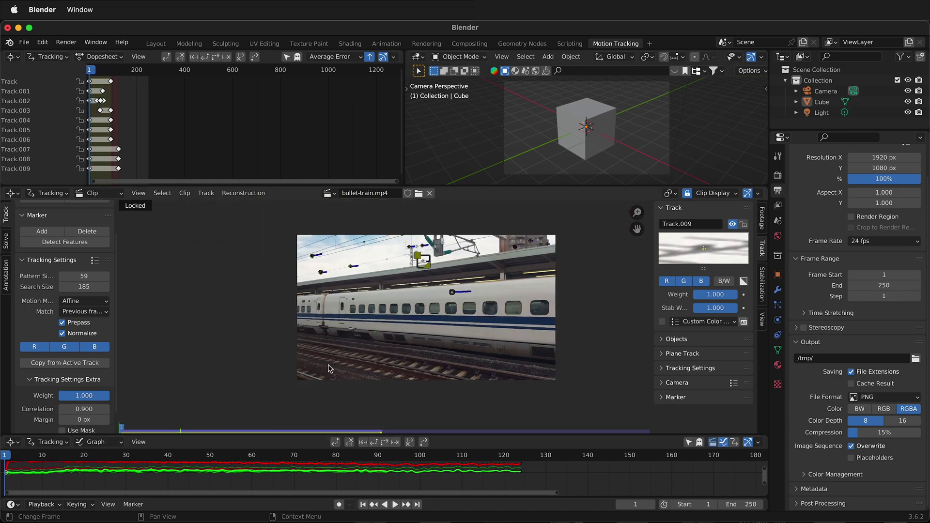
scroll(328, 369, "up", 3)
scroll(379, 316, "up", 2)
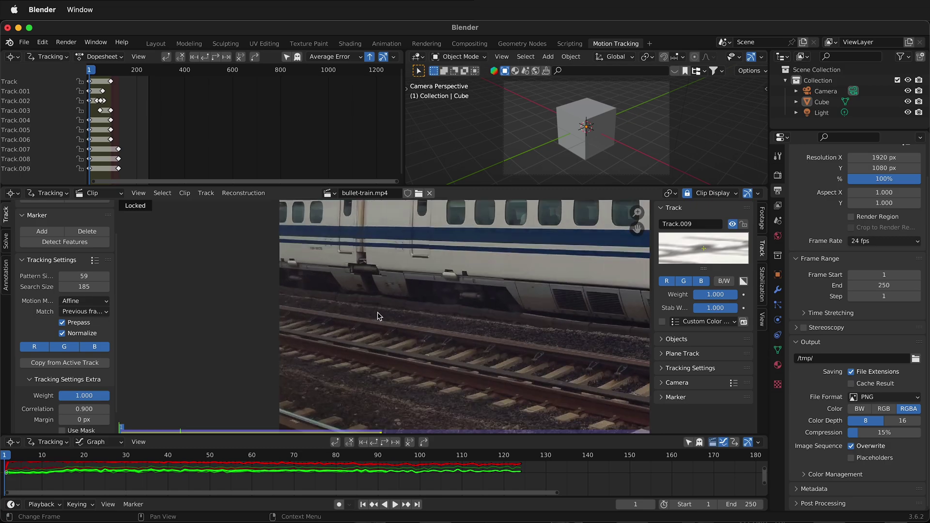
scroll(375, 334, "up", 2)
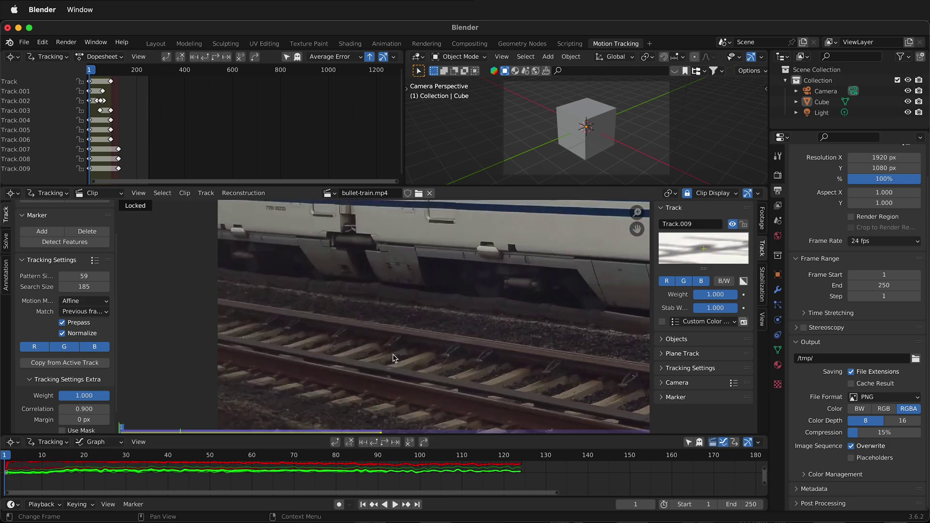
left_click(372, 351, "ctrl")
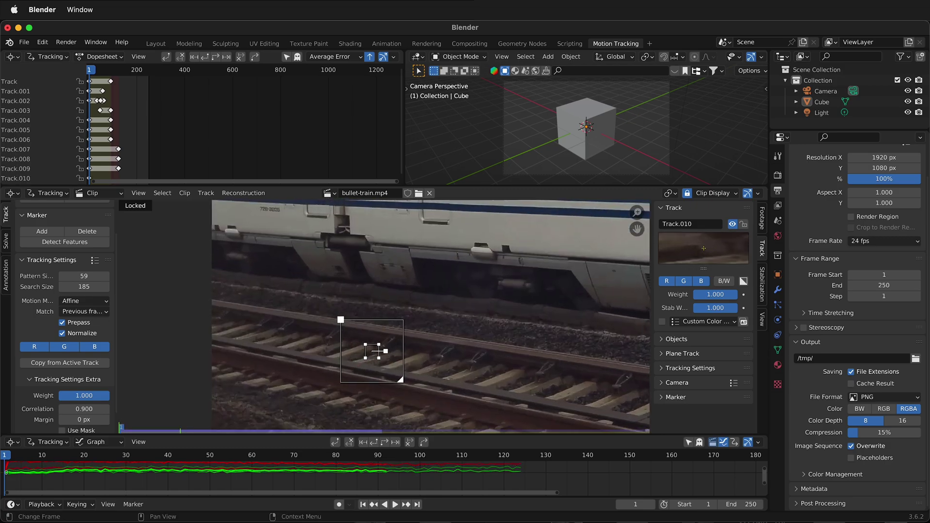
mouse_move(390, 455)
left_mouse_down()
mouse_move(478, 453)
mouse_move(114, 454)
left_mouse_up()
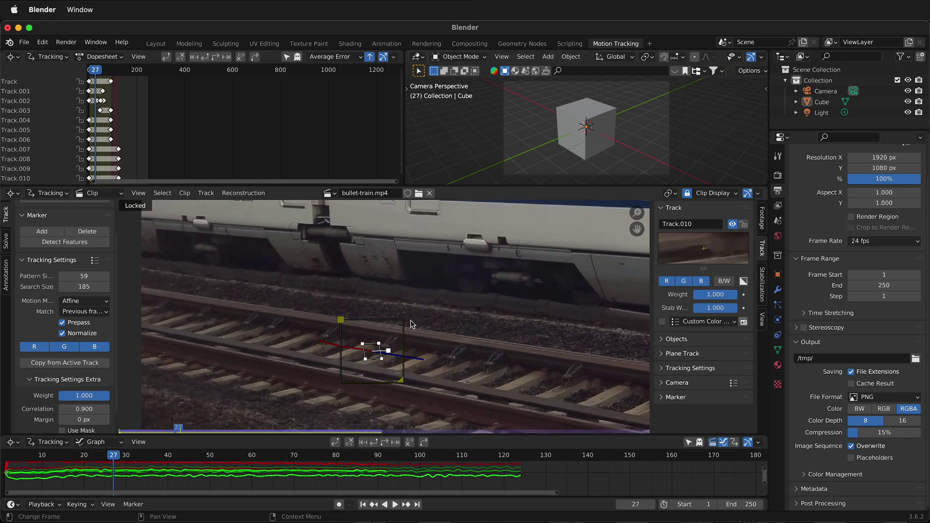
middle_click_drag(440, 354, 307, 363)
Add Track.011 on the train's side, track it backwards to frame 1 and forward to about frame 124
left_click(368, 246, "ctrl")
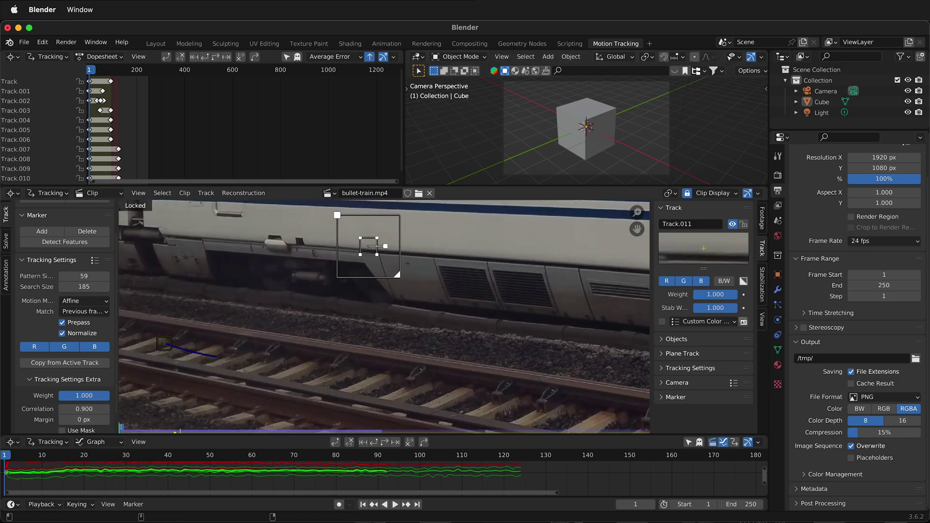
key("shift+ctrl+t")
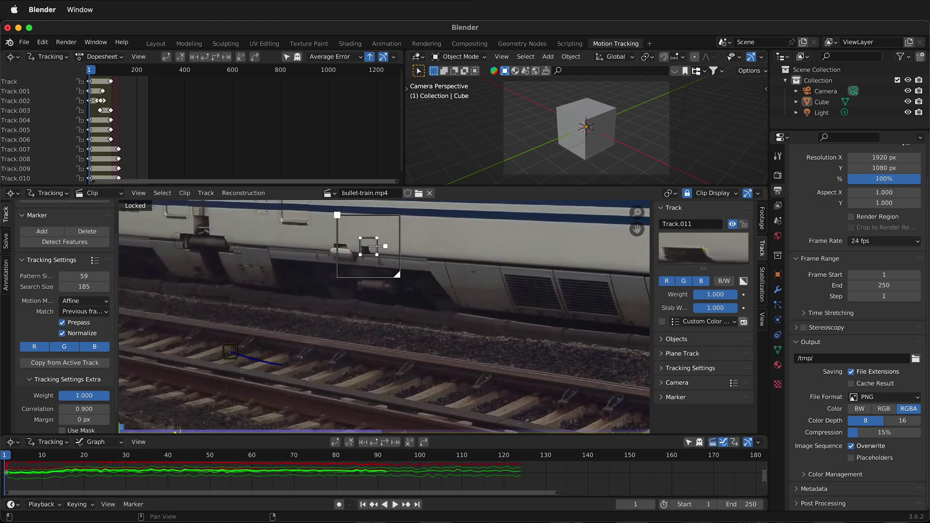
left_click(387, 443)
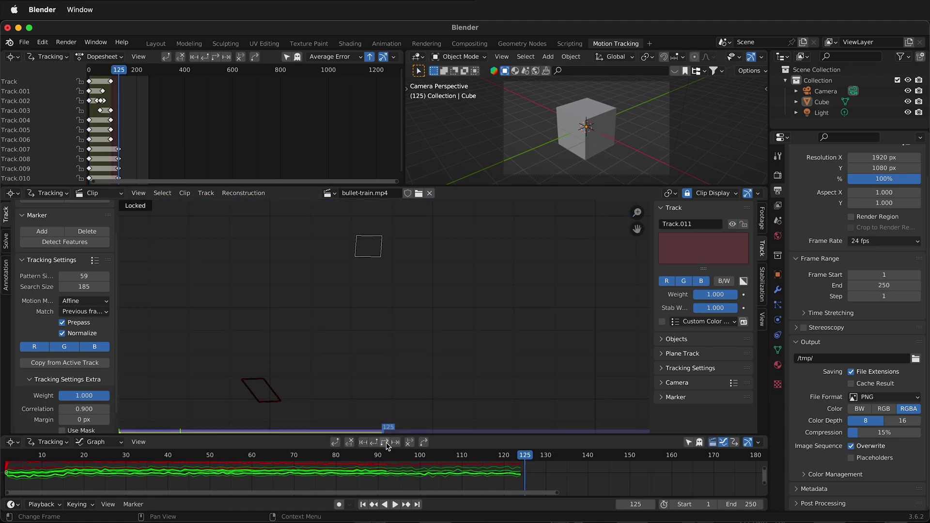
left_click_drag(519, 458, 7, 453)
scroll(312, 349, "down", 3)
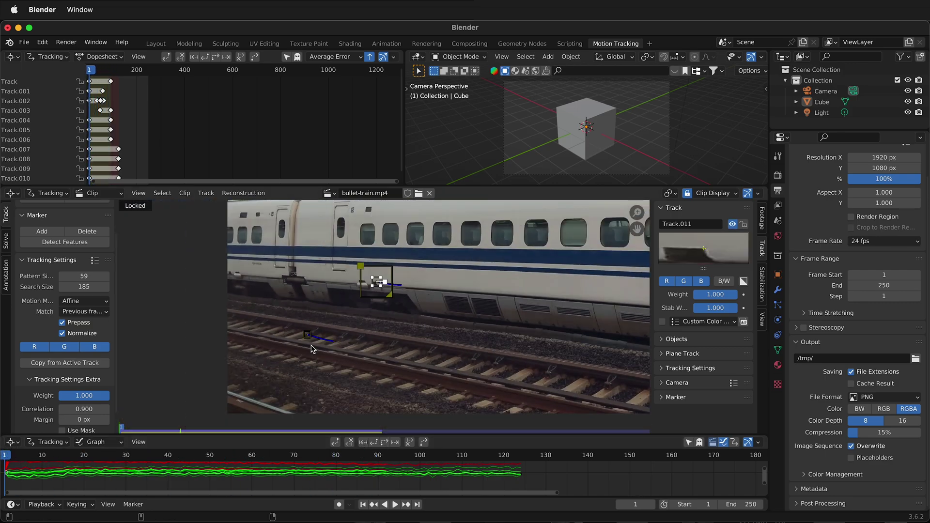
scroll(493, 252, "left", 5)
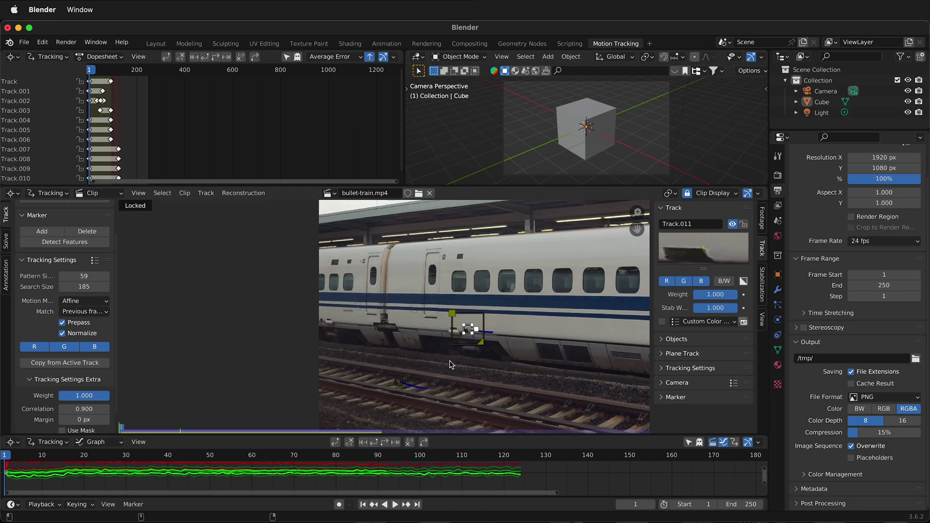
scroll(450, 364, "right", 5)
scroll(451, 364, "down", 3)
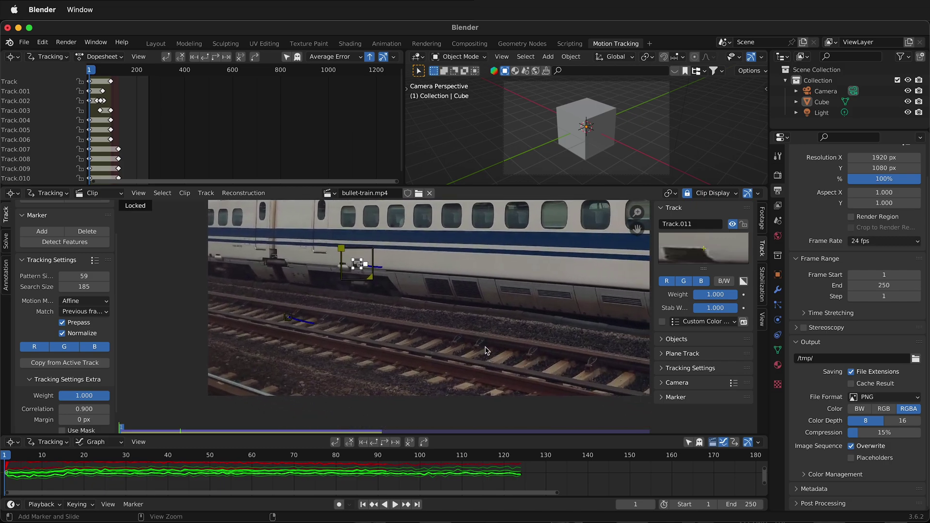
Add Track.012 on the rails, check its tracking, and delete it because it tracks poorly
left_click(507, 347, "ctrl")
scroll(504, 347, "up", 3)
left_click_drag(502, 346, 494, 342)
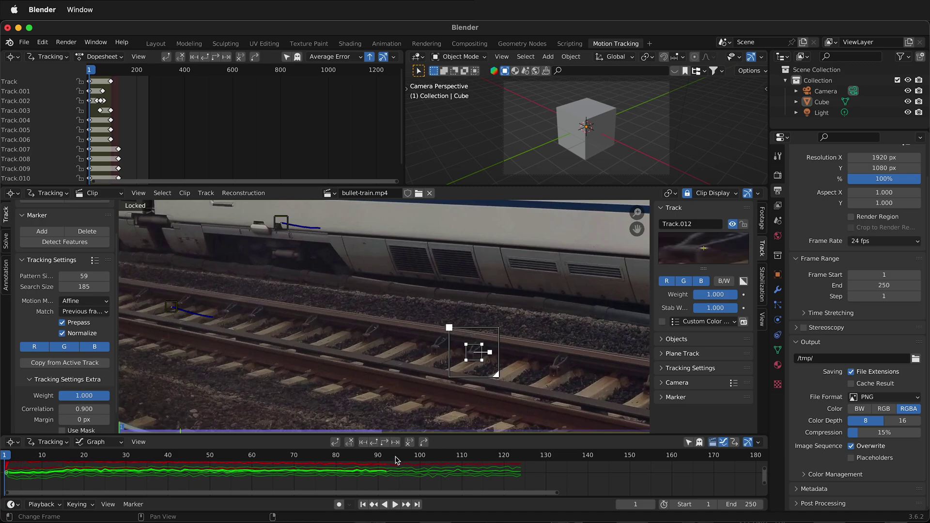
left_click_drag(400, 457, 387, 447)
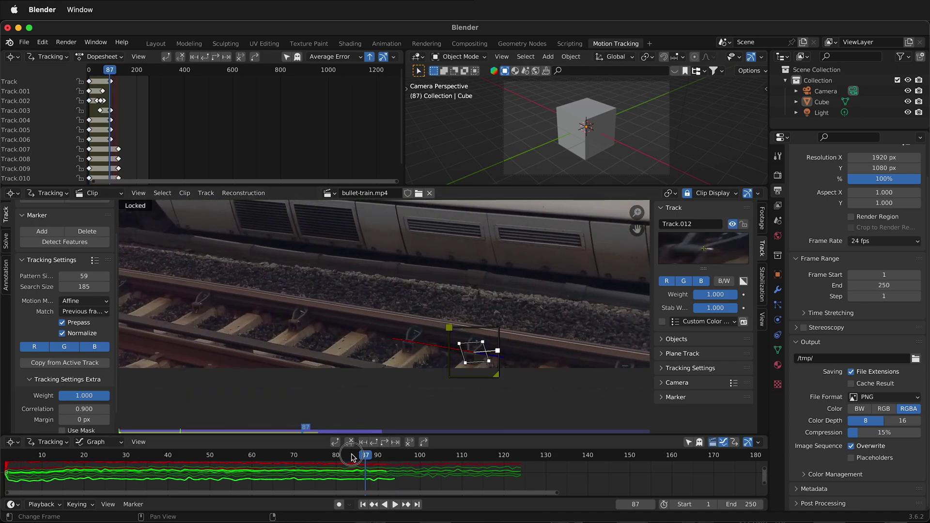
mouse_move(352, 456)
left_mouse_down()
mouse_move(39, 451)
mouse_move(34, 433)
mouse_move(206, 439)
mouse_move(10, 432)
left_mouse_up()
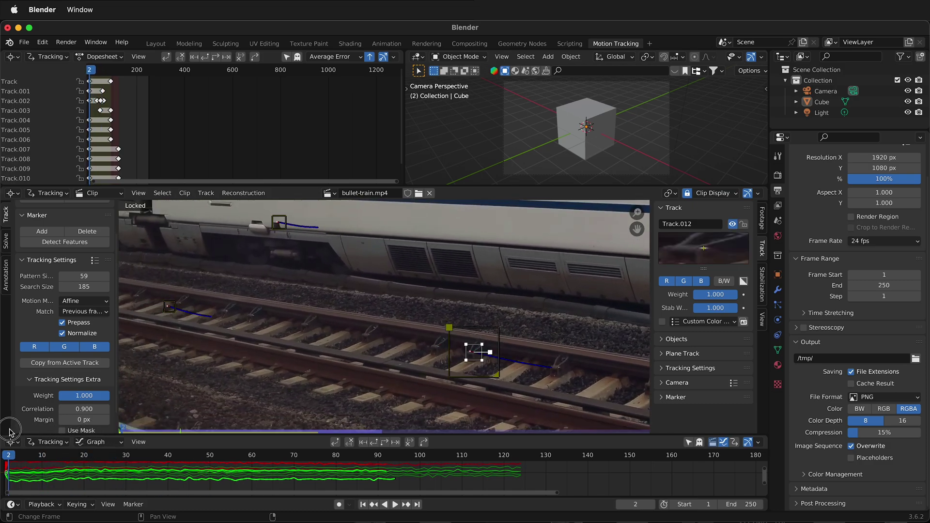
key("x")
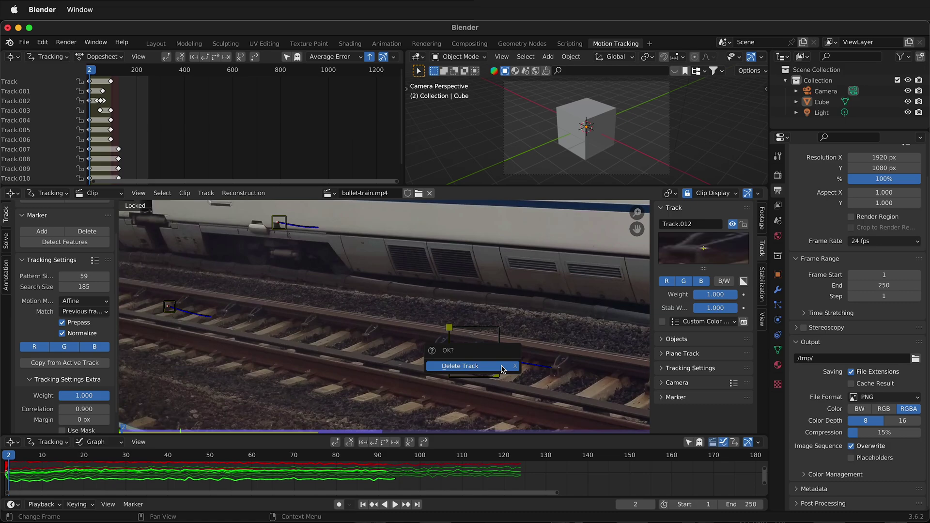
left_click(499, 367)
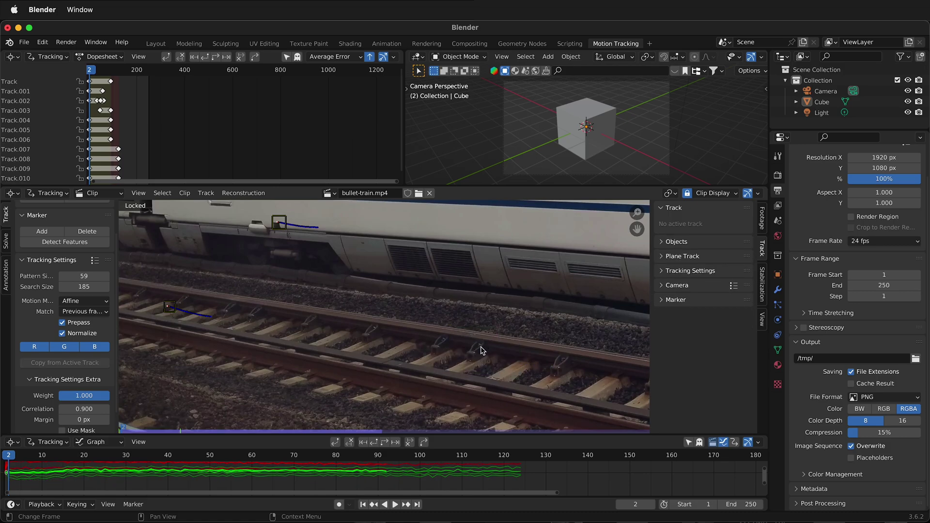
Place a replacement Track.012 on the rail sleepers and track it forward to at least frame 72
left_click(482, 350, "ctrl")
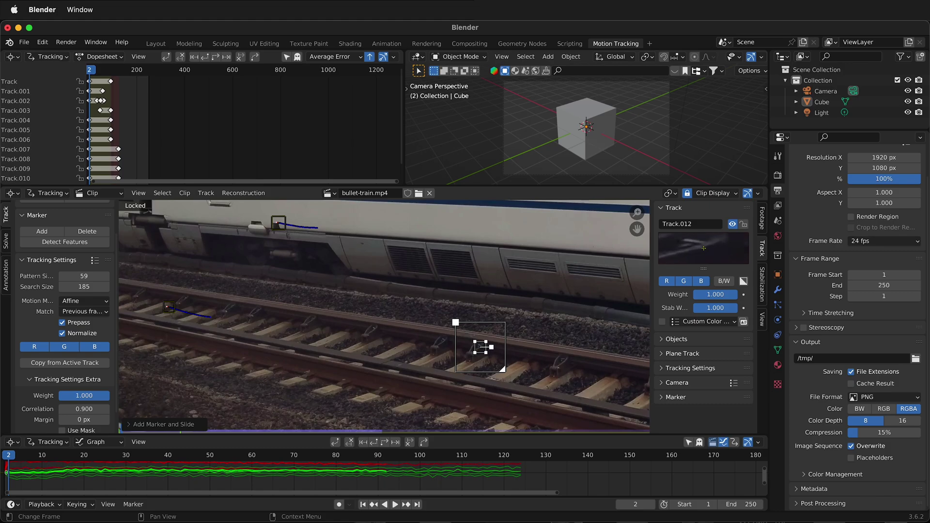
left_click_drag(481, 345, 483, 347)
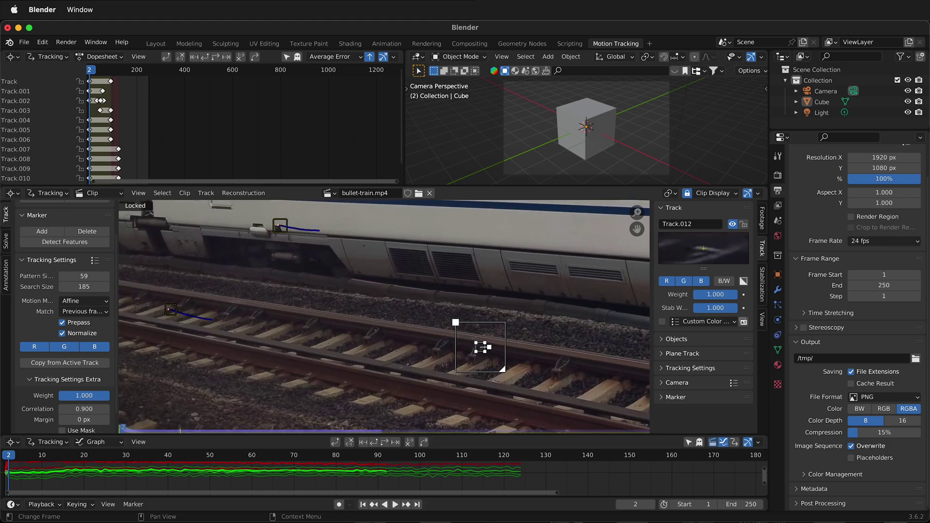
left_click(384, 443)
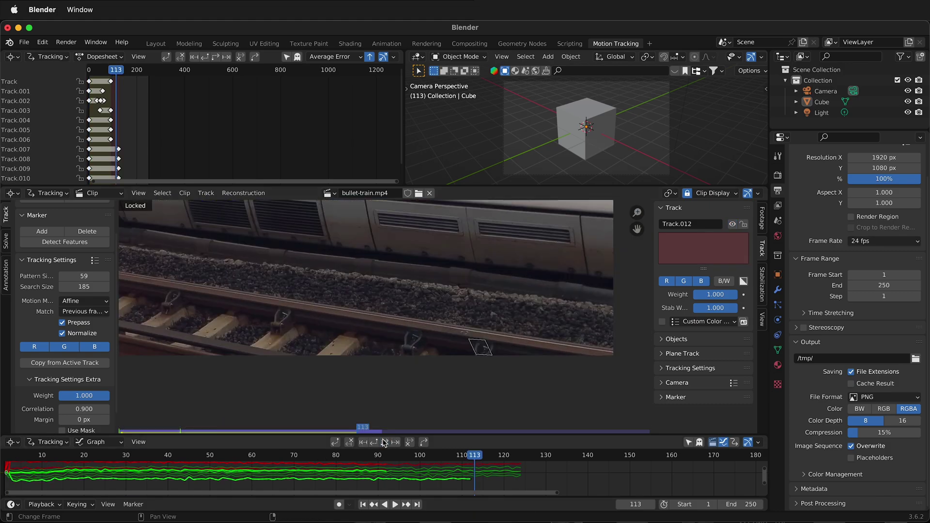
left_click_drag(477, 460, 46, 460)
scroll(472, 316, "down", 4)
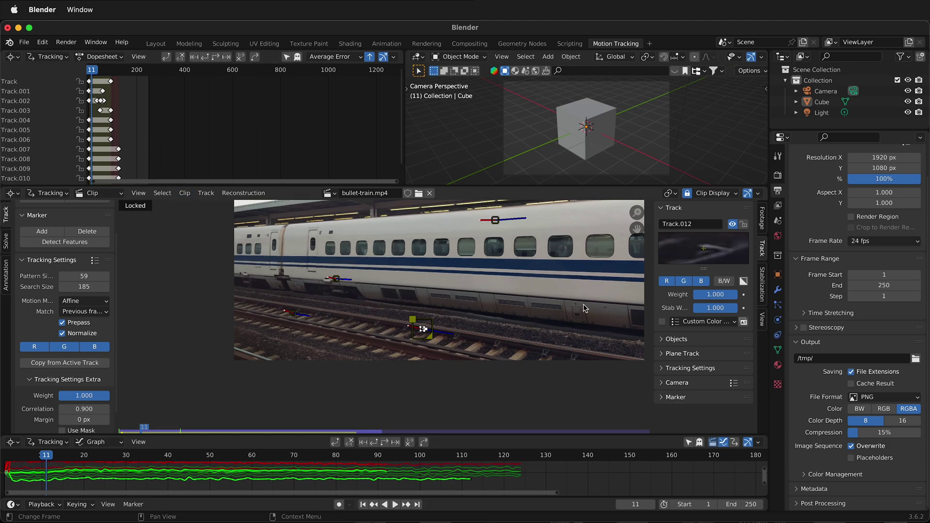
scroll(587, 321, "up", 5)
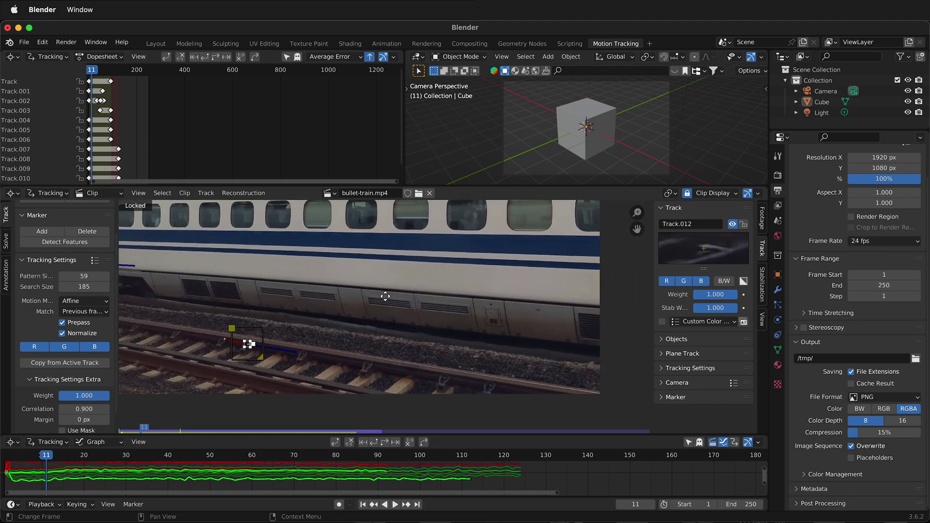
Add Track.013 on the small lower panel of the train, shrink its pattern, and track it both directions
middle_click_drag(542, 308, 409, 299)
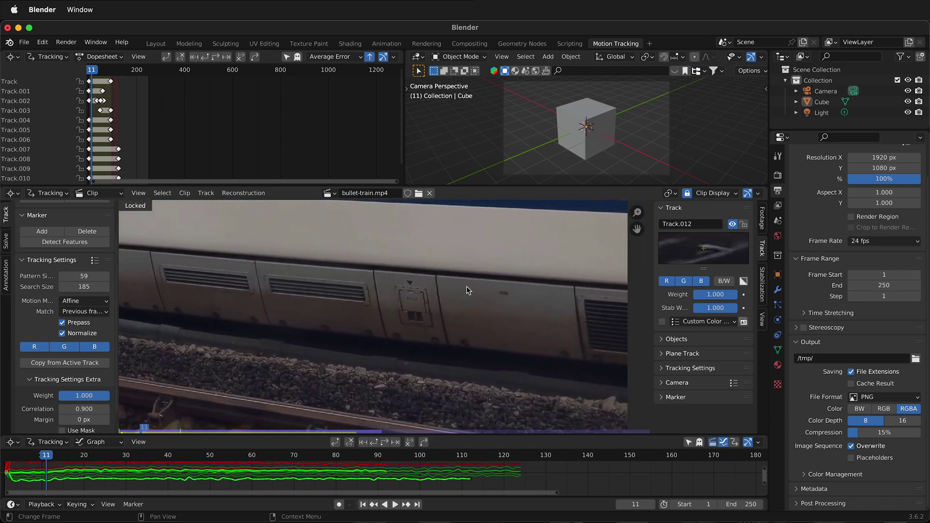
left_click(410, 283, "ctrl")
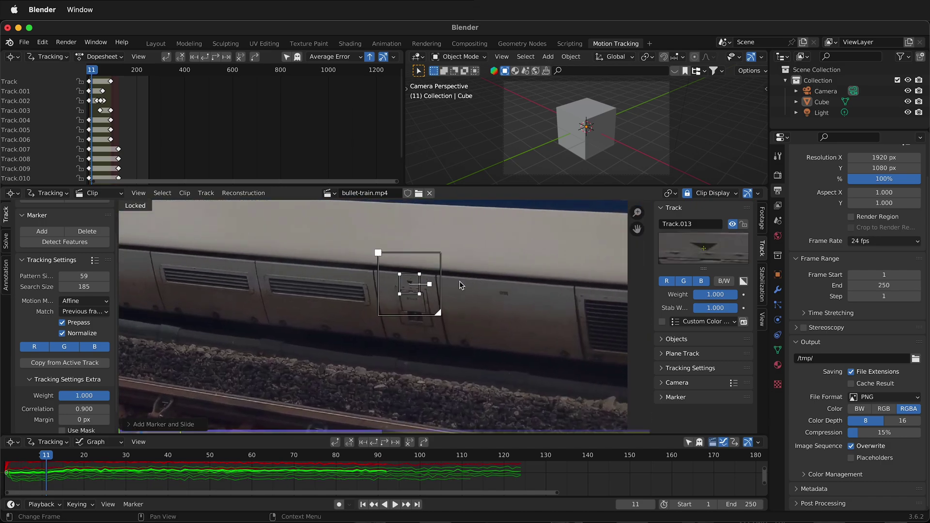
left_click_drag(429, 287, 421, 282)
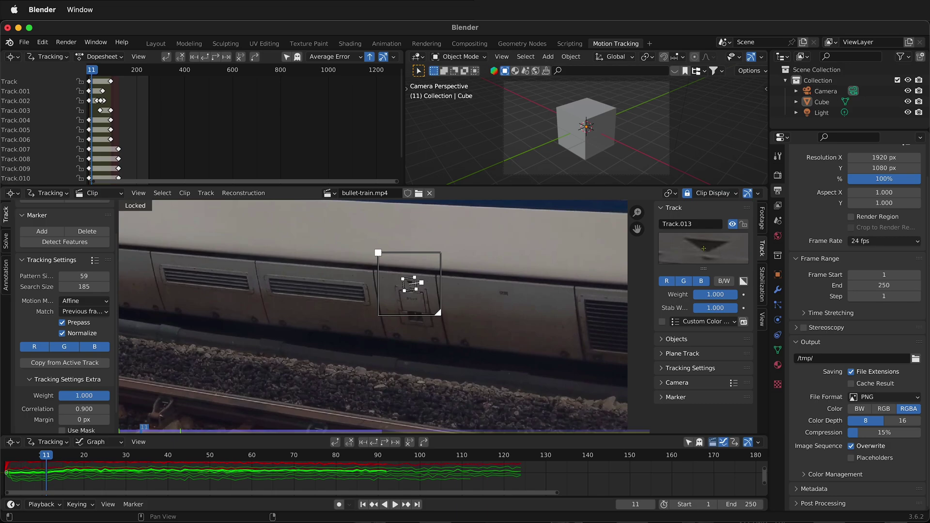
key("shift+ctrl+t")
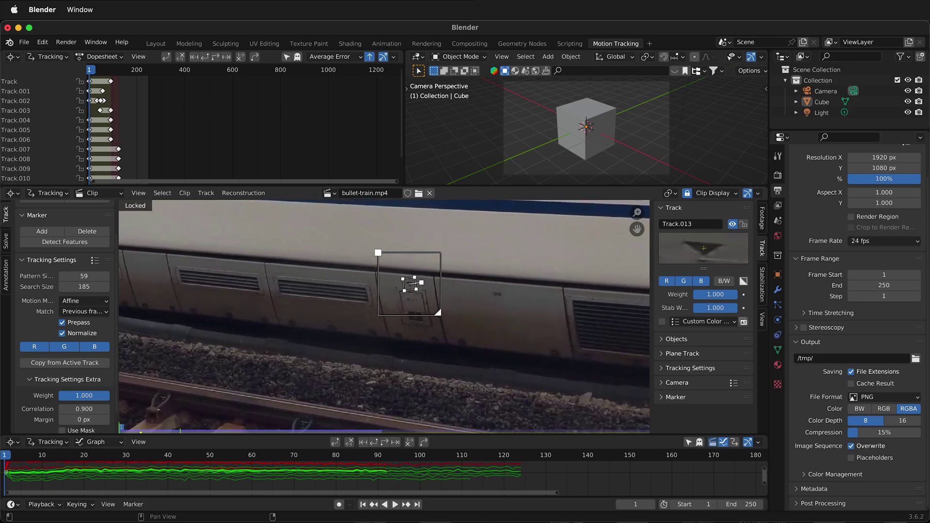
key("space")
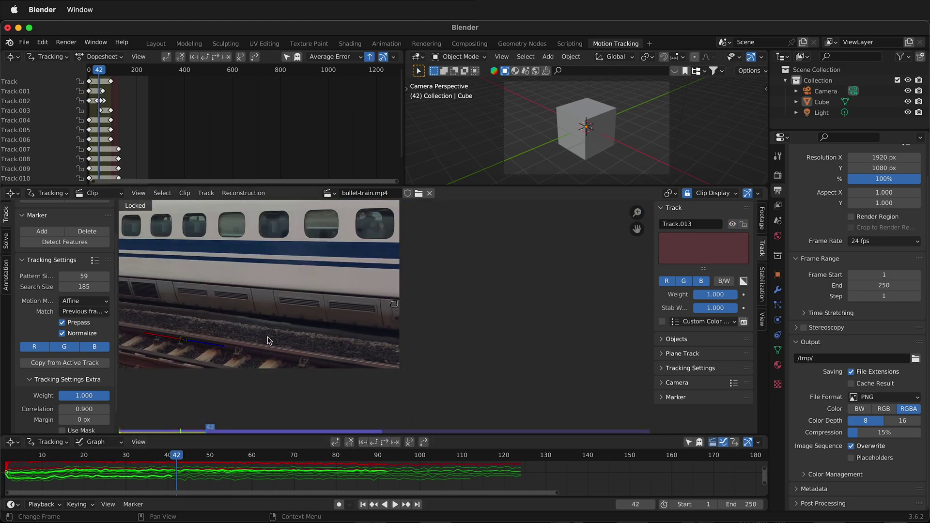
left_click_drag(178, 460, 5, 459)
scroll(397, 302, "down", 5)
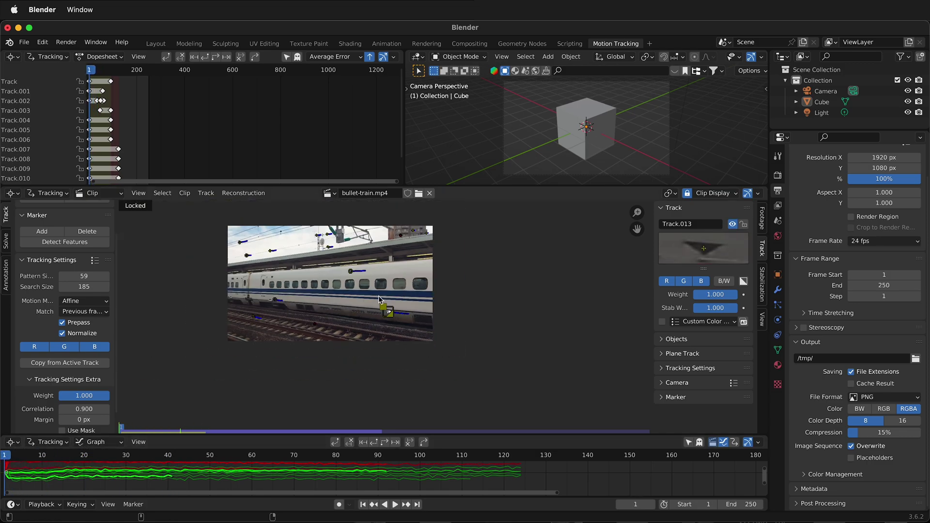
scroll(398, 302, "up", 5)
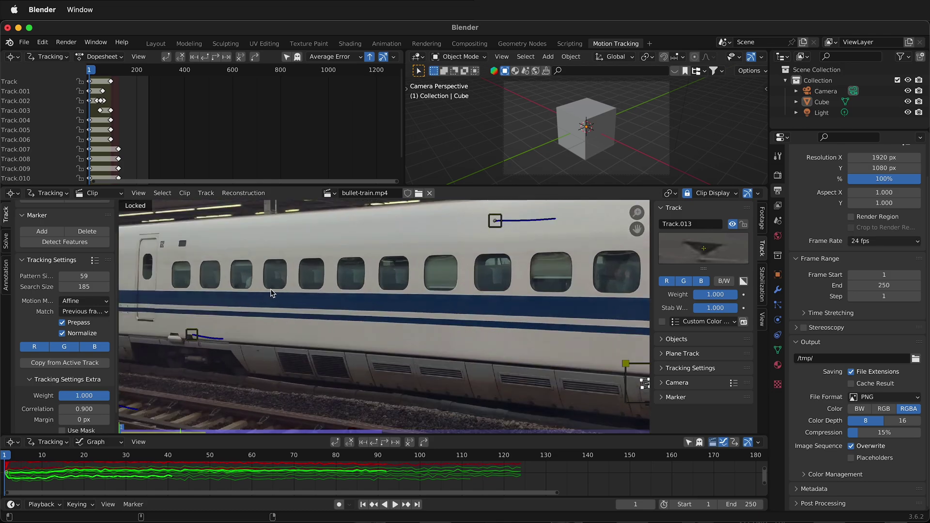
Place a marker on the dark mark by the train's car number and track it forward
left_click(183, 244, "ctrl")
scroll(189, 242, "up", 5)
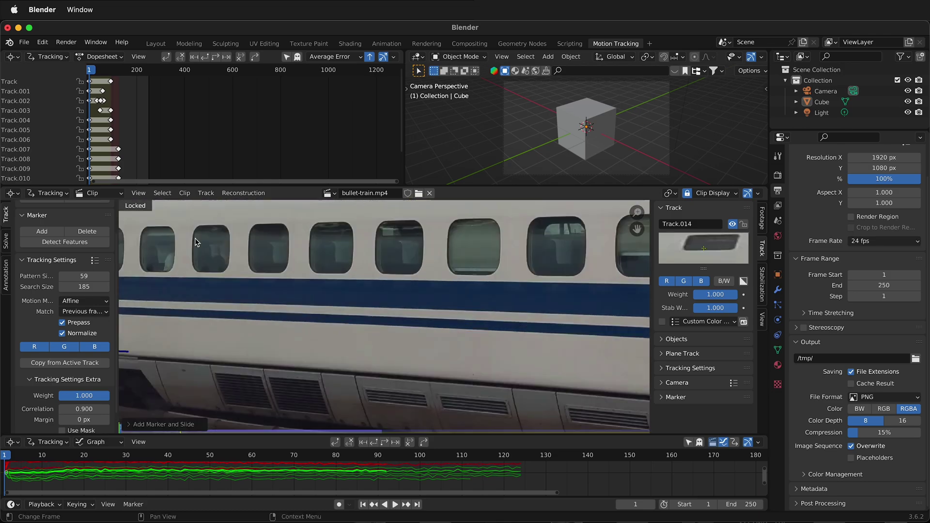
left_click_drag(292, 323, 350, 300)
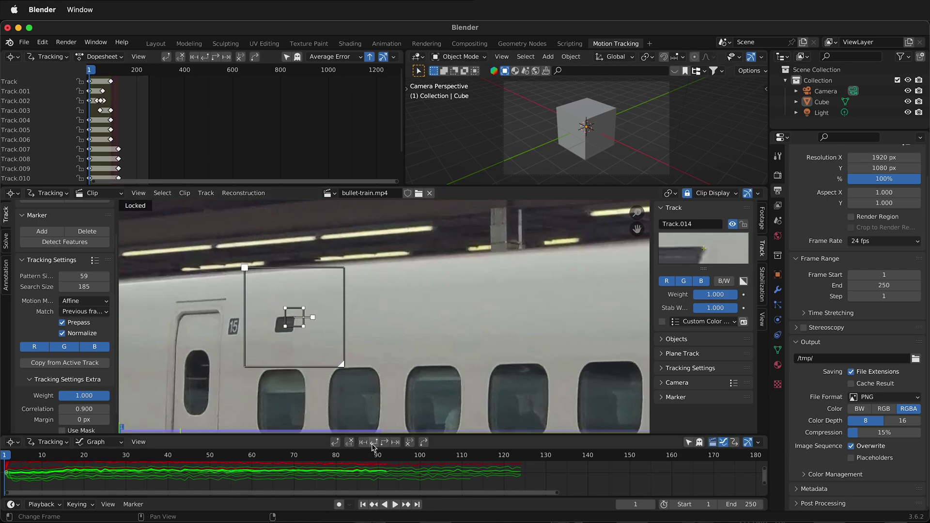
left_click(387, 443)
left_click_drag(525, 455, 14, 443)
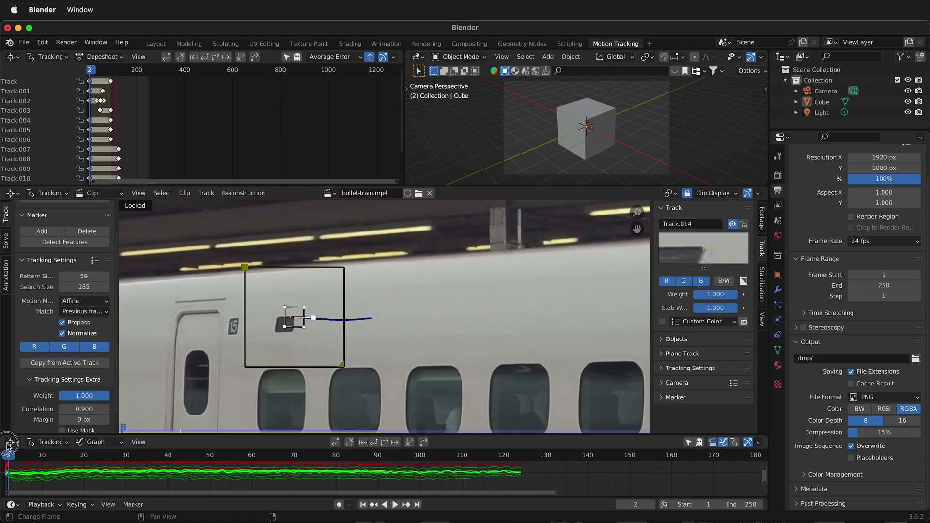
left_click(6, 445)
scroll(490, 327, "down", 1)
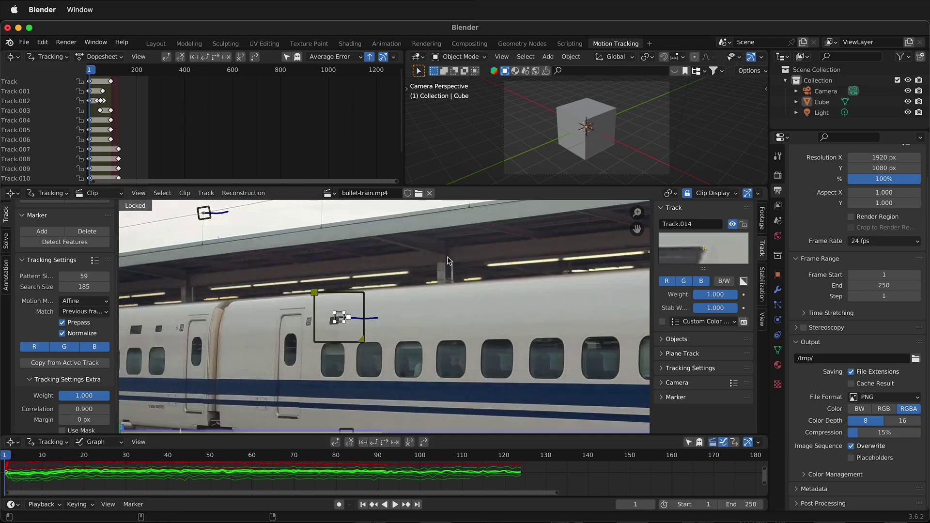
scroll(448, 261, "up", 1)
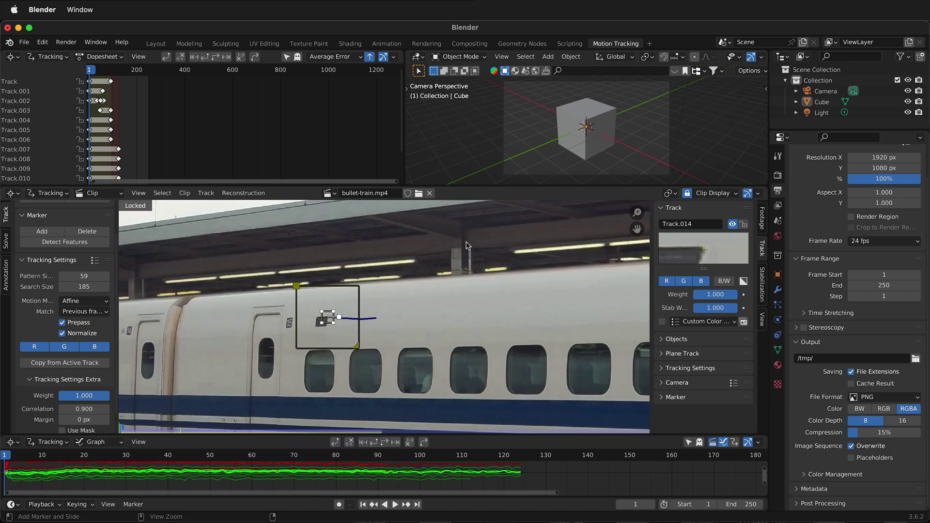
Add Track.015 on the train side and Track.016 on the structure above, tracking both to frame 125
left_click(463, 237, "ctrl")
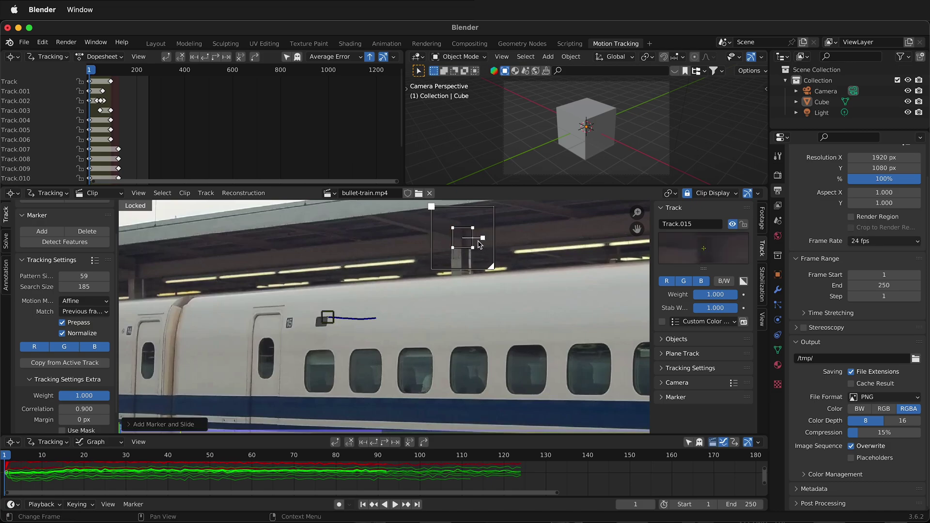
key("ctrl+t")
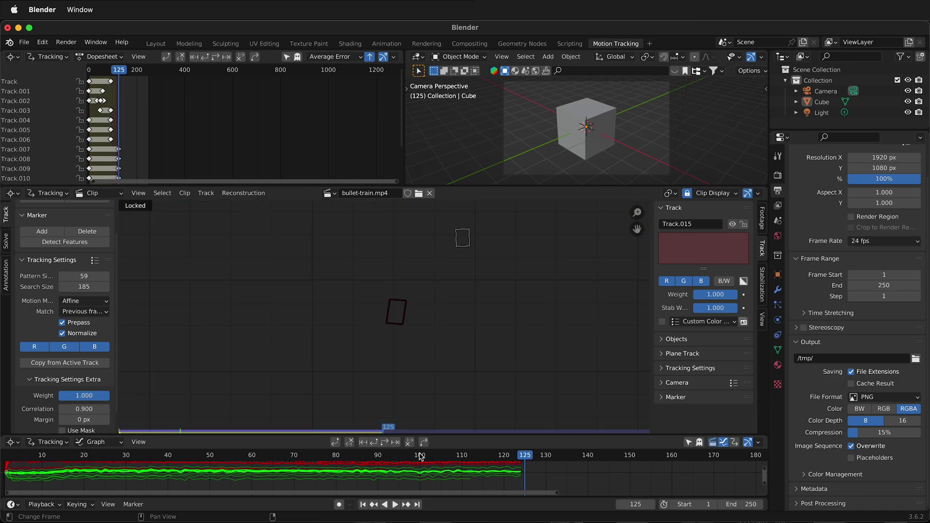
left_click_drag(538, 462, 8, 415)
key("Right")
scroll(227, 260, "up", 2)
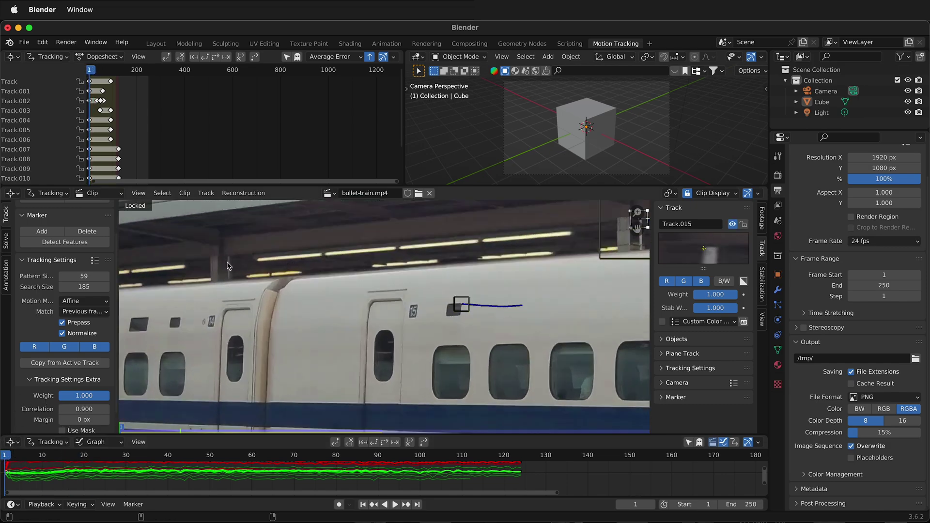
left_click(228, 261, "ctrl")
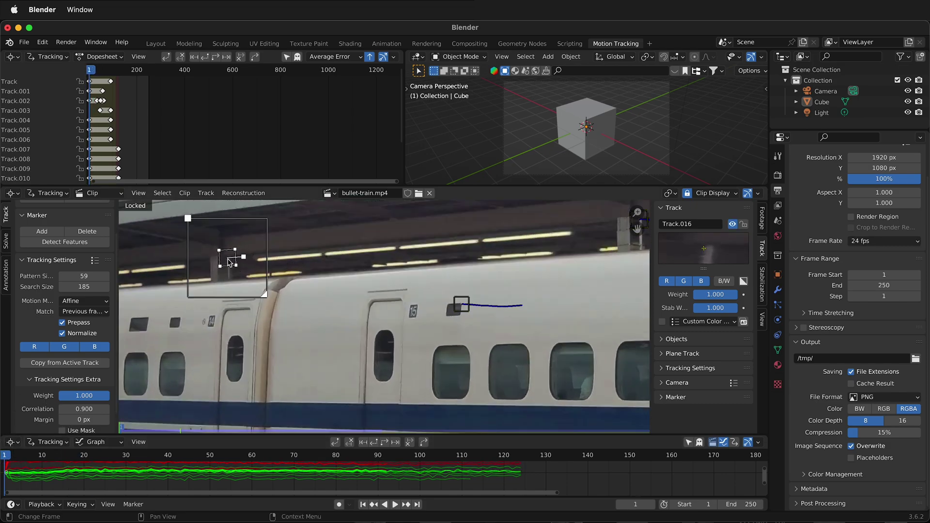
left_click(388, 430)
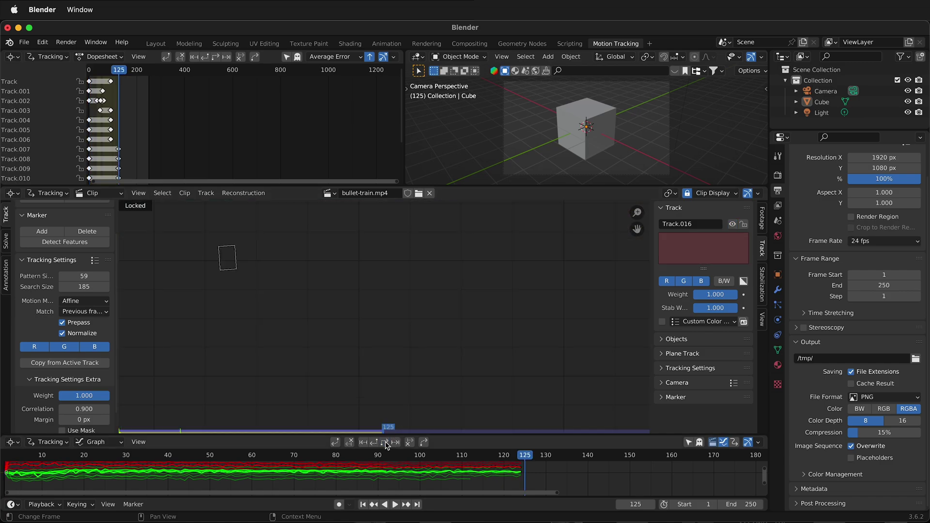
left_click_drag(532, 459, 3, 411)
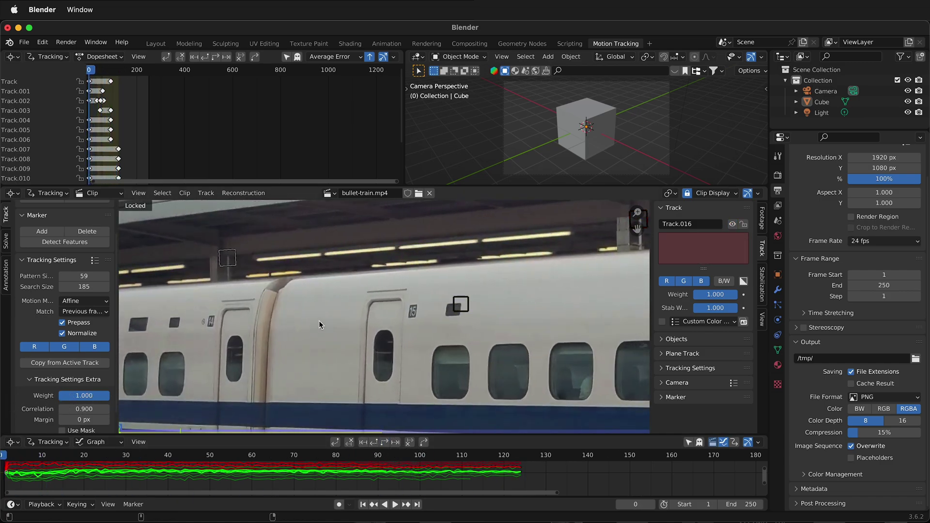
Add Track.017 and Track.018 on the rails below the train, tracking each forward to frame 125
scroll(323, 320, "down", 5)
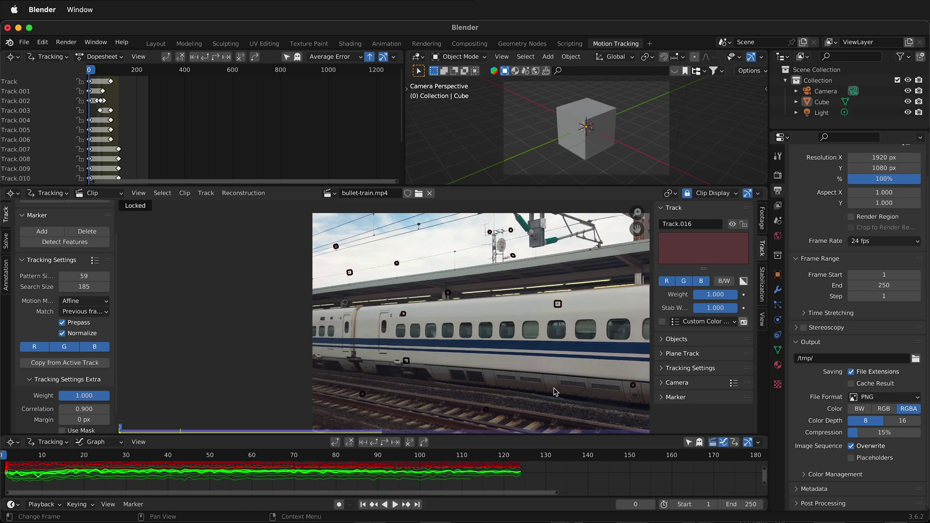
scroll(418, 429, "up", 2)
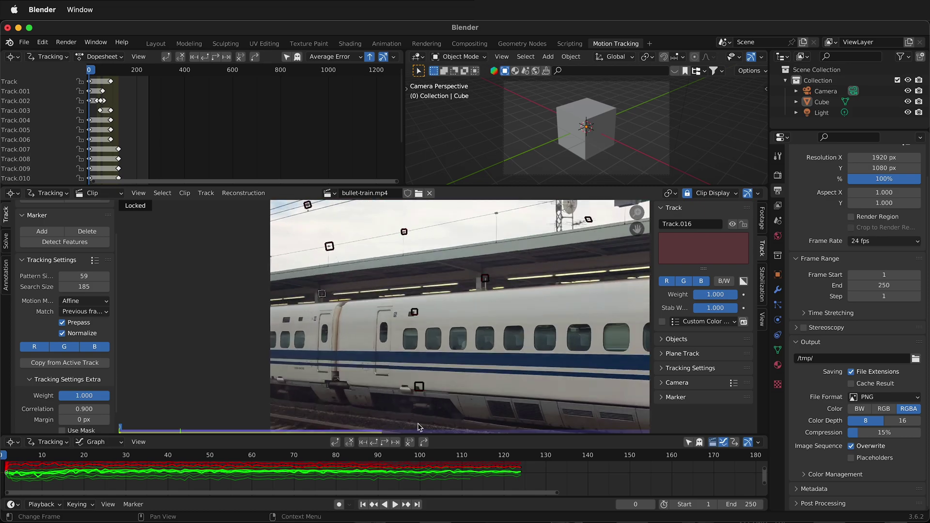
middle_click_drag(438, 364, 465, 278)
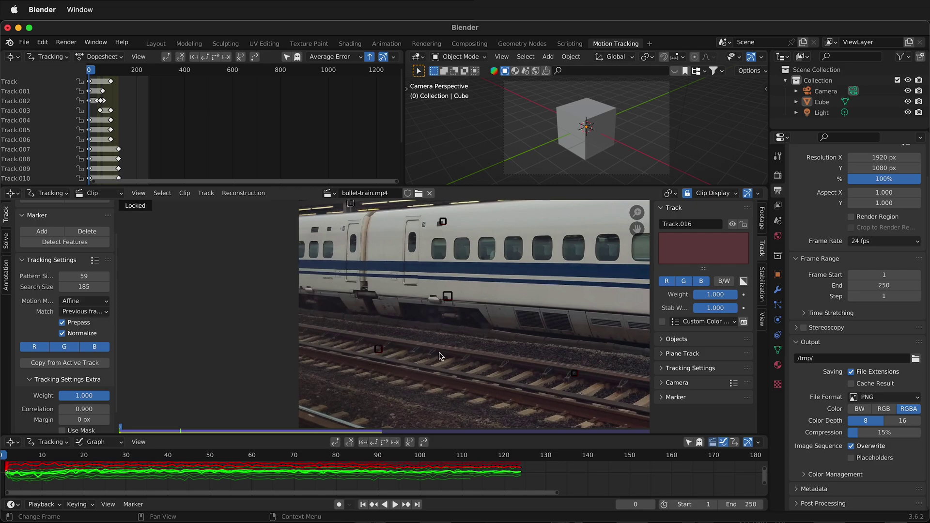
left_click(512, 403, "ctrl")
scroll(515, 357, "up", 3)
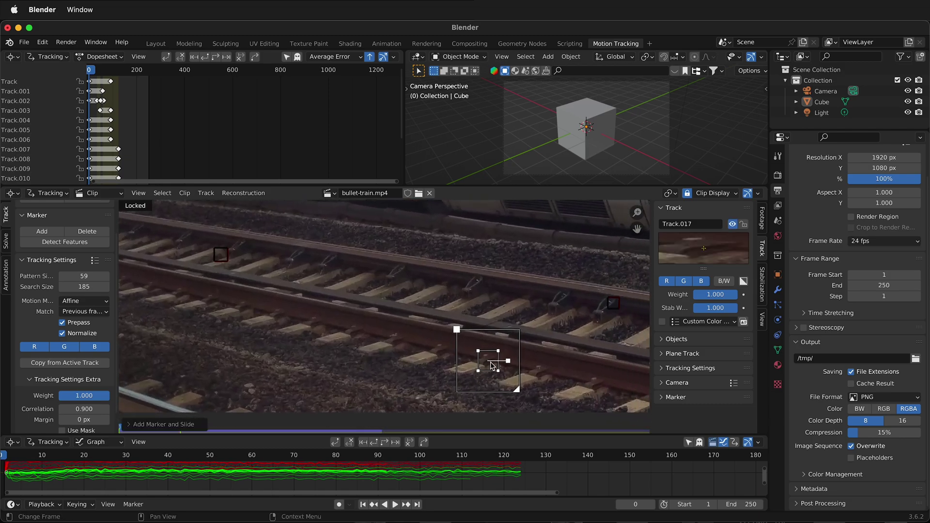
left_click_drag(492, 366, 505, 362)
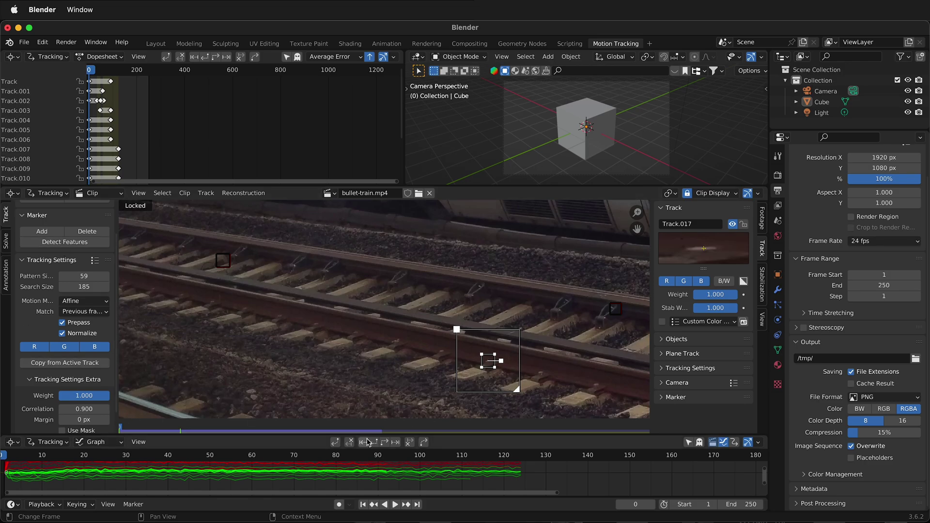
key("ctrl+t")
left_click_drag(145, 464, 17, 464)
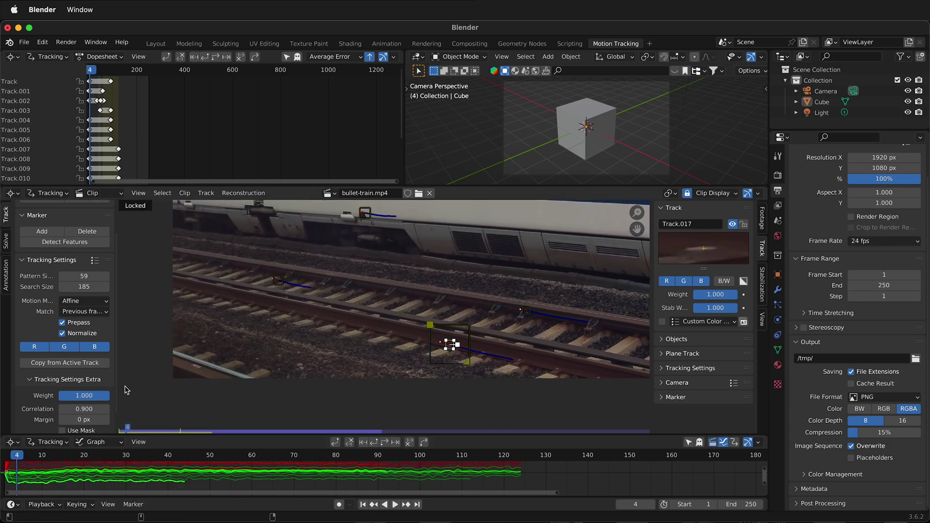
left_click(252, 307, "ctrl")
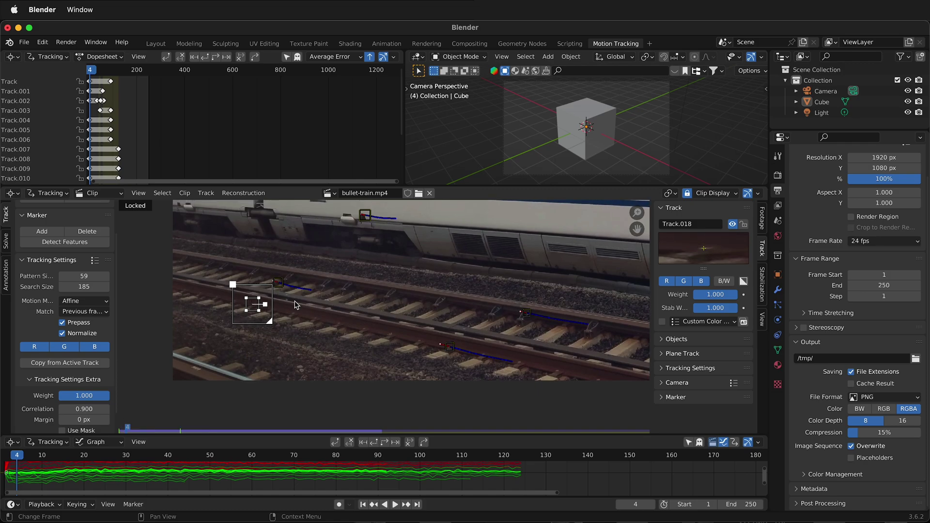
left_click(384, 443)
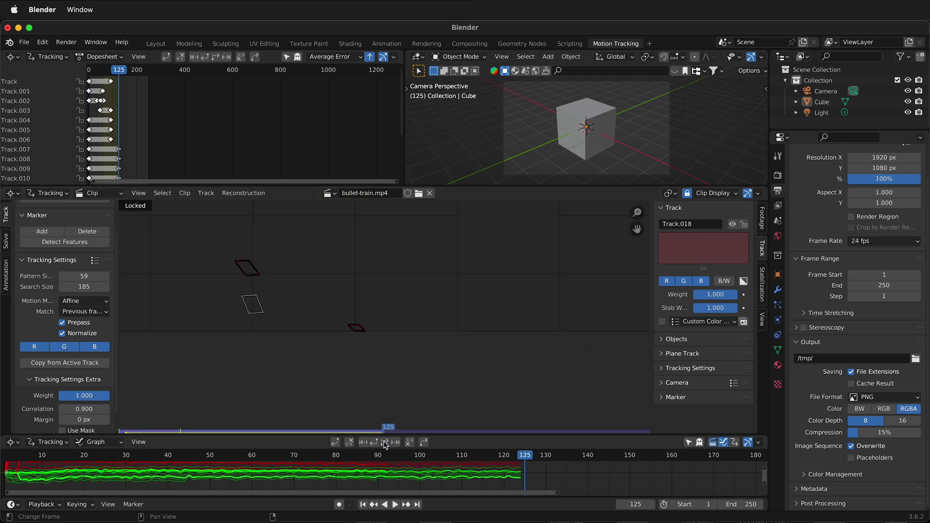
scroll(451, 369, "down", 1)
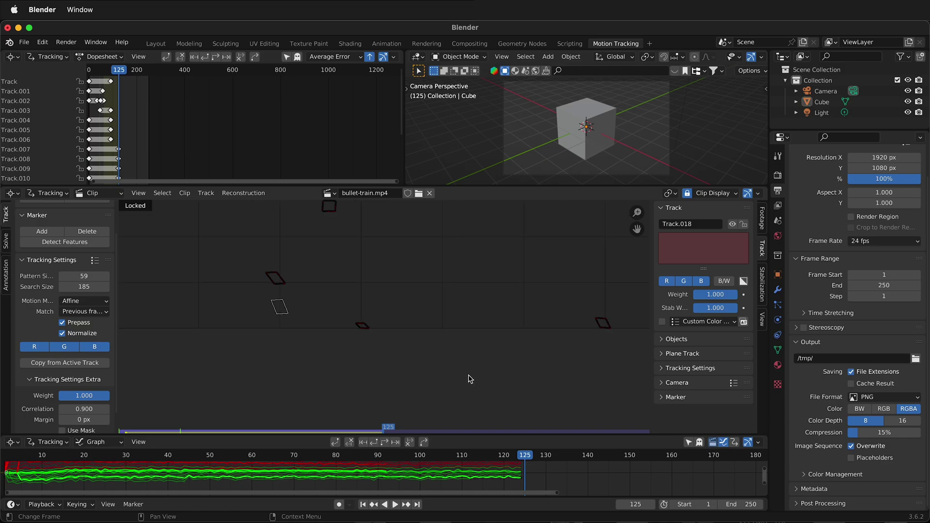
Set solve Keyframe A to 11 and B to 72, with automatic keyframe selection enabled
left_click_drag(526, 458, 5, 463)
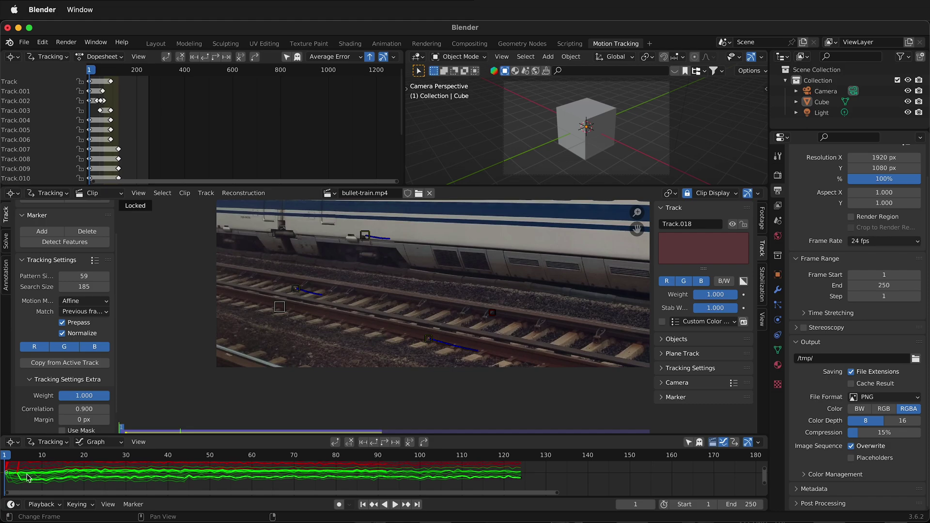
left_click(8, 249)
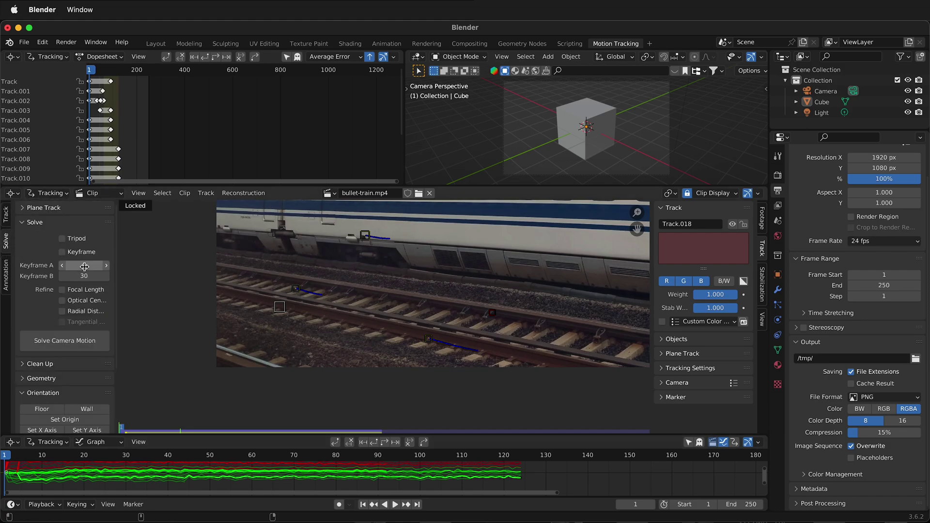
left_click(61, 251)
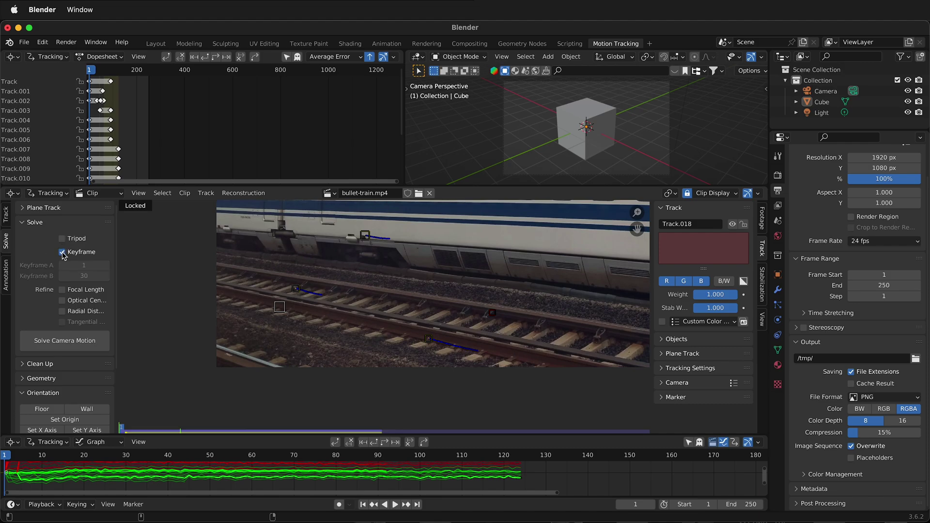
left_click(62, 252)
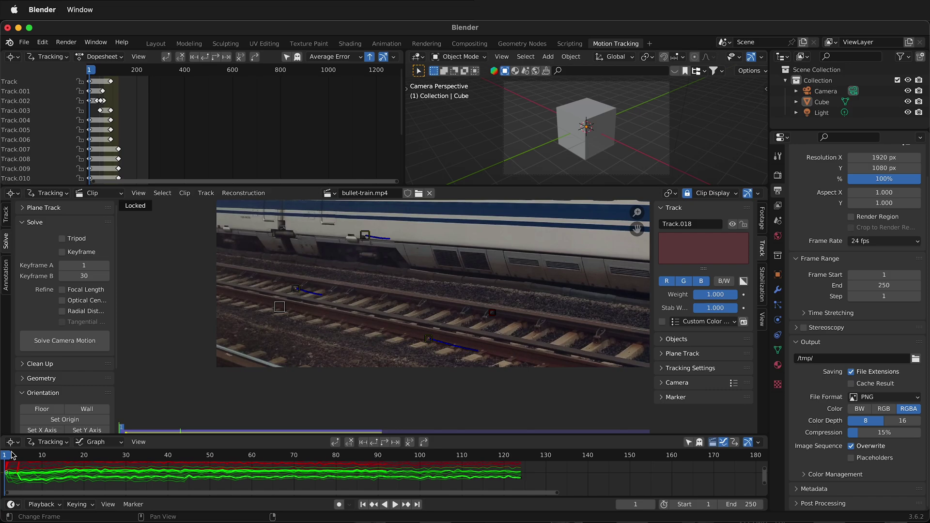
mouse_move(9, 463)
left_mouse_down()
mouse_move(392, 459)
mouse_move(29, 465)
mouse_move(43, 460)
left_mouse_up()
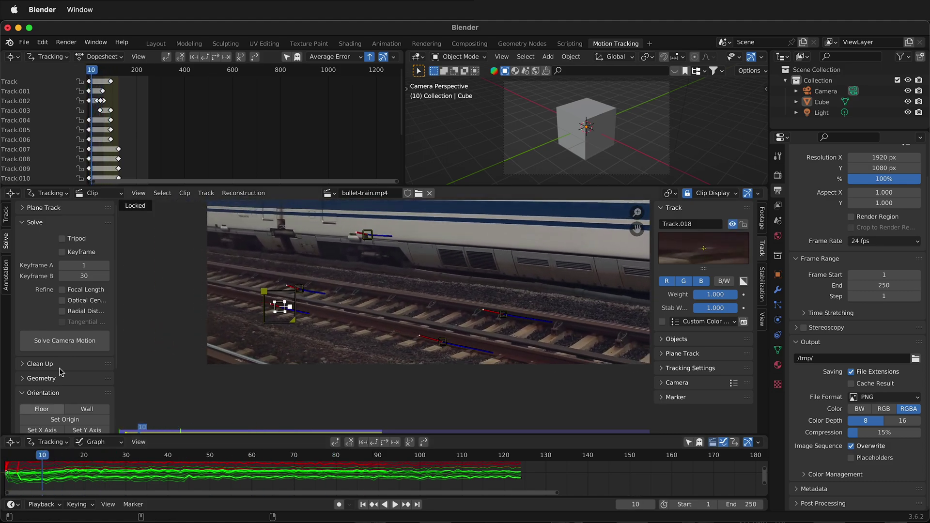
left_click_drag(87, 265, 104, 266)
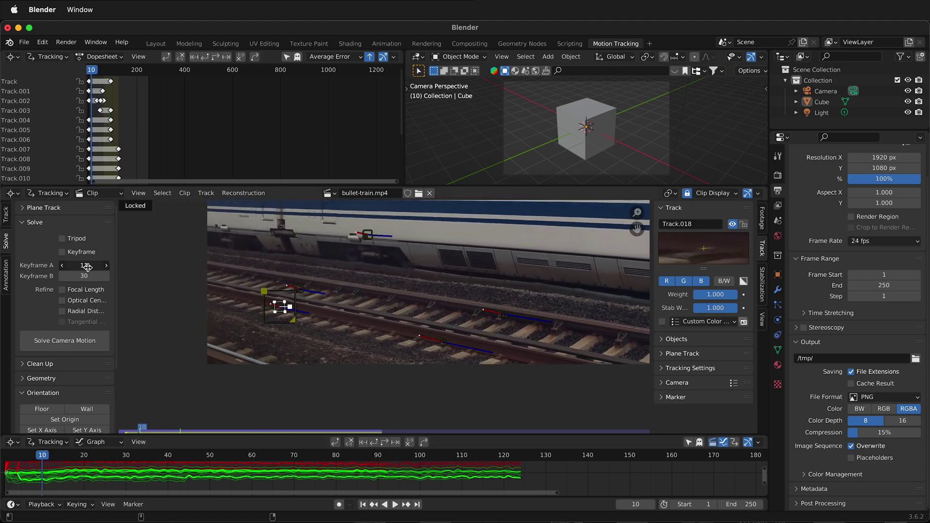
left_click_drag(43, 461, 315, 468)
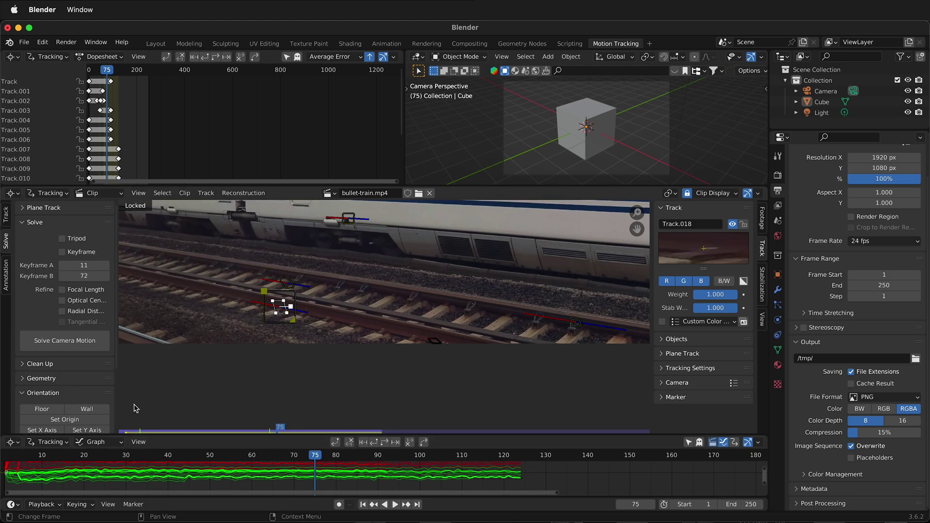
left_click(62, 252)
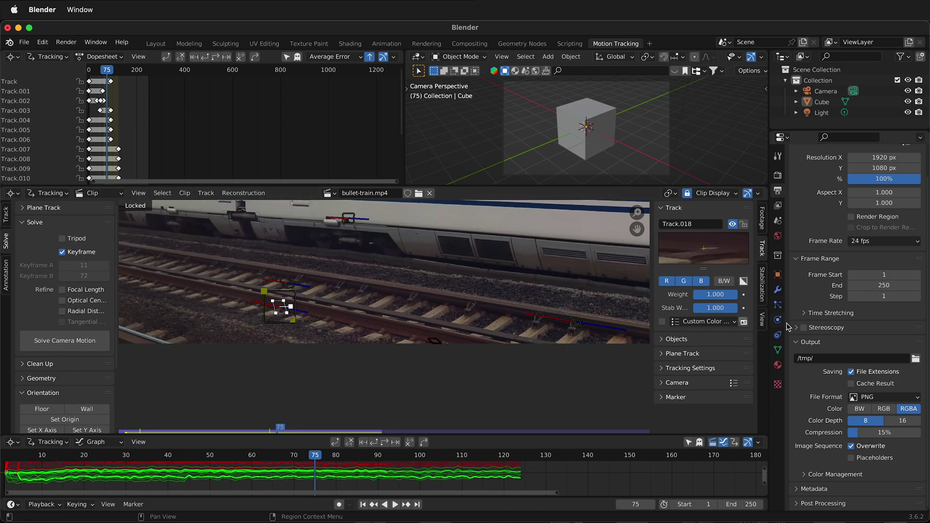
Set Refine to focal length only, leaving optical centre and radial distortion unchecked
left_click(688, 384)
scroll(691, 409, "down", 1)
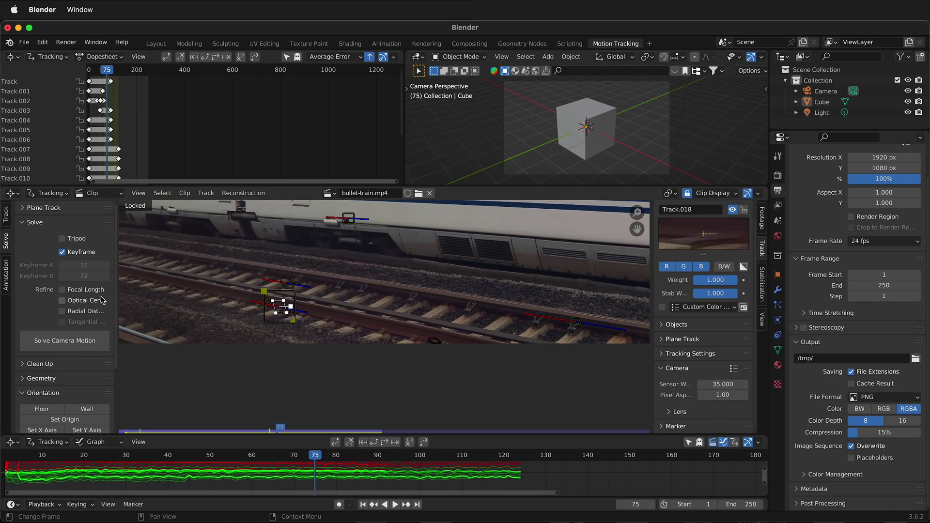
left_click(62, 300)
left_click(62, 311)
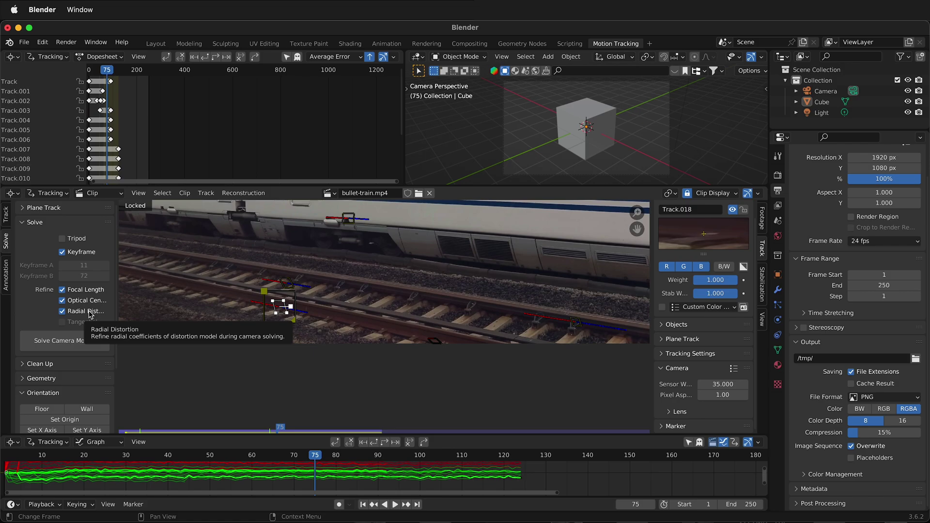
left_click(66, 312)
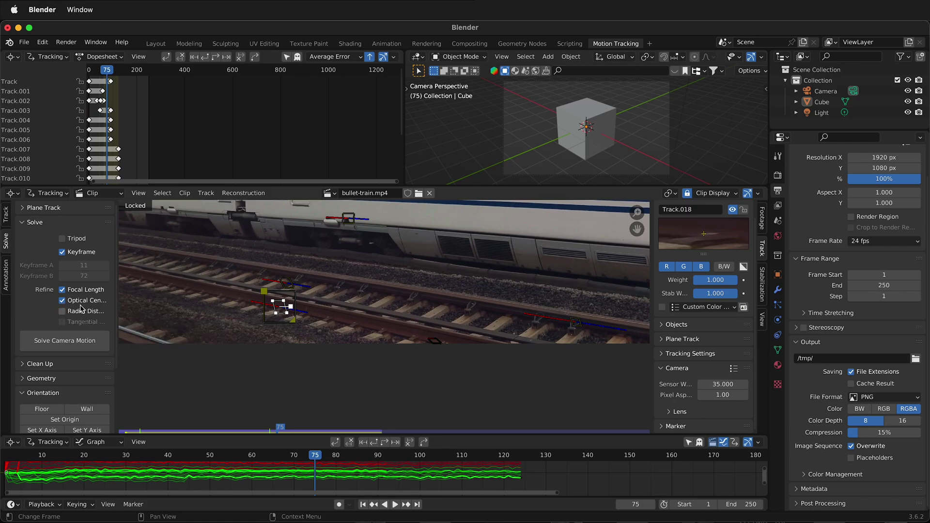
left_click(77, 301)
Solve the camera motion (0.68 px error) and select the three highest-error tracks
scroll(50, 361, "down", 2)
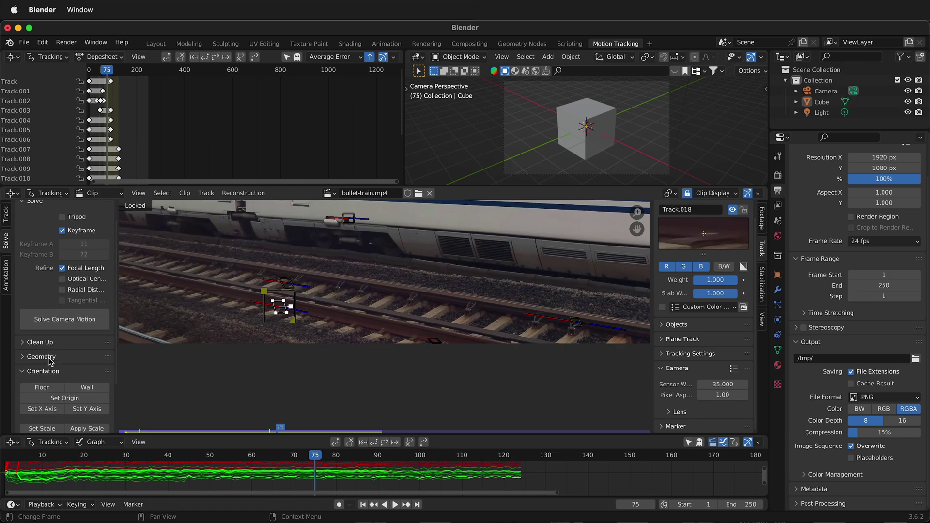
left_click(81, 312)
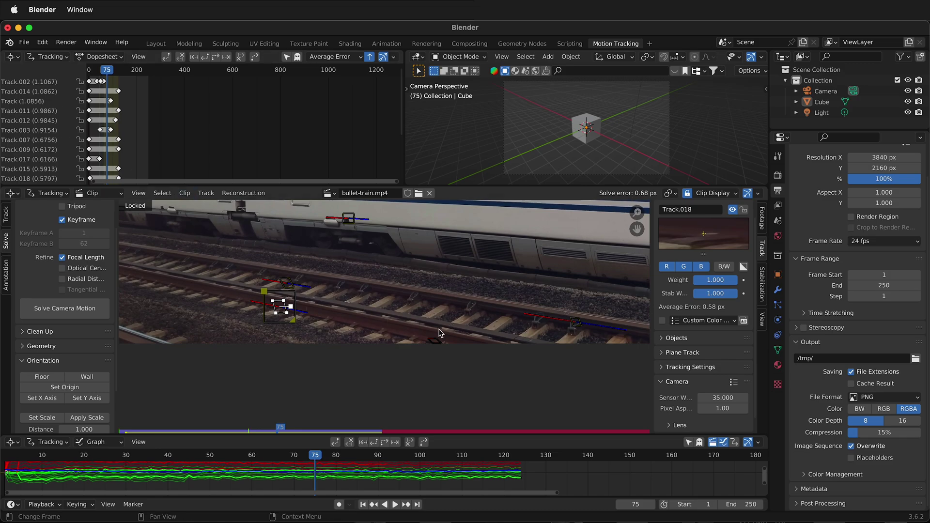
scroll(441, 332, "down", 5)
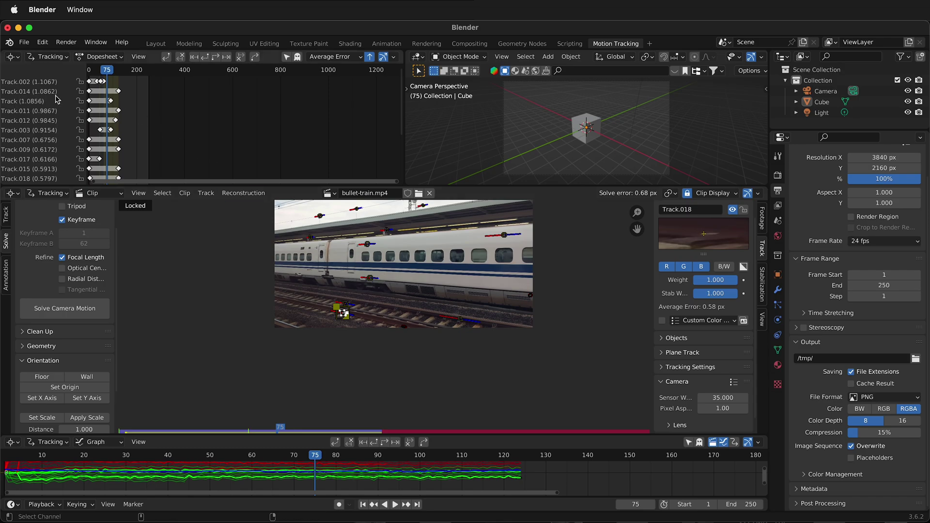
left_click(29, 81)
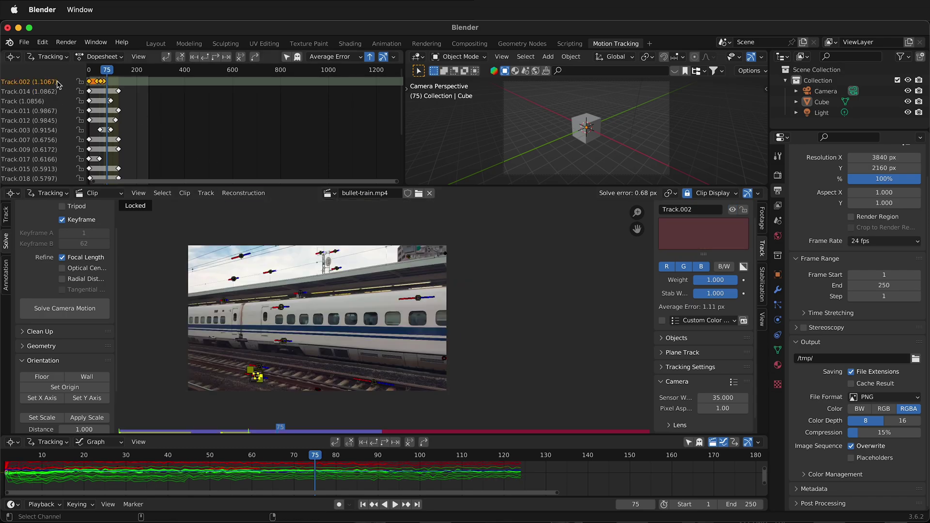
left_click(54, 92, "shift")
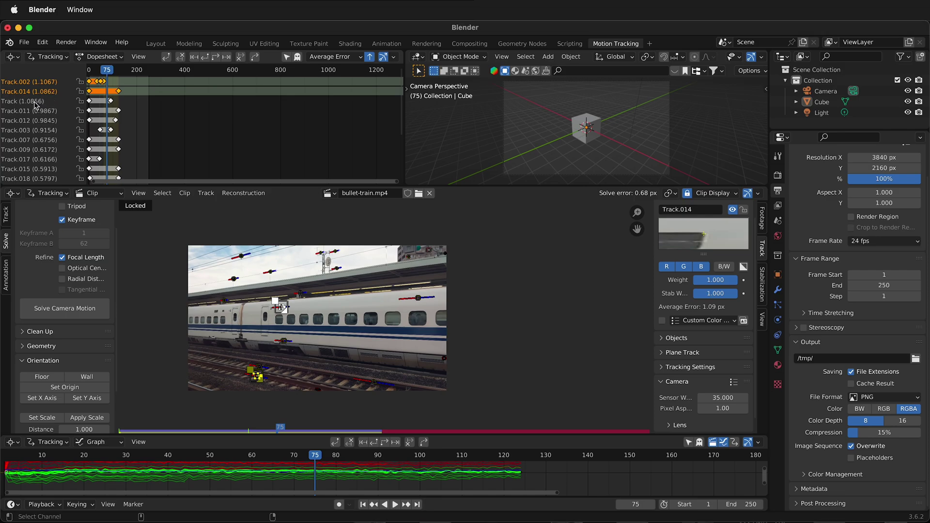
left_click(34, 102, "shift")
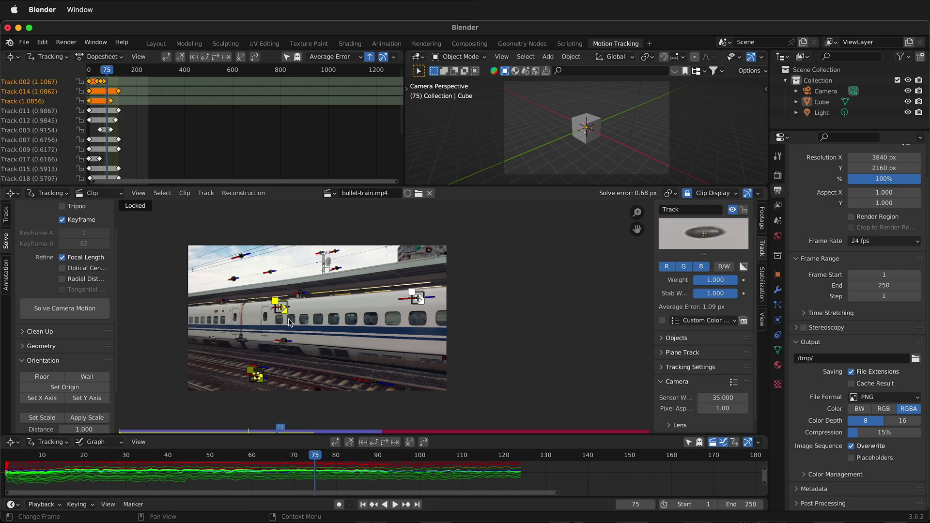
scroll(289, 322, "up", 2)
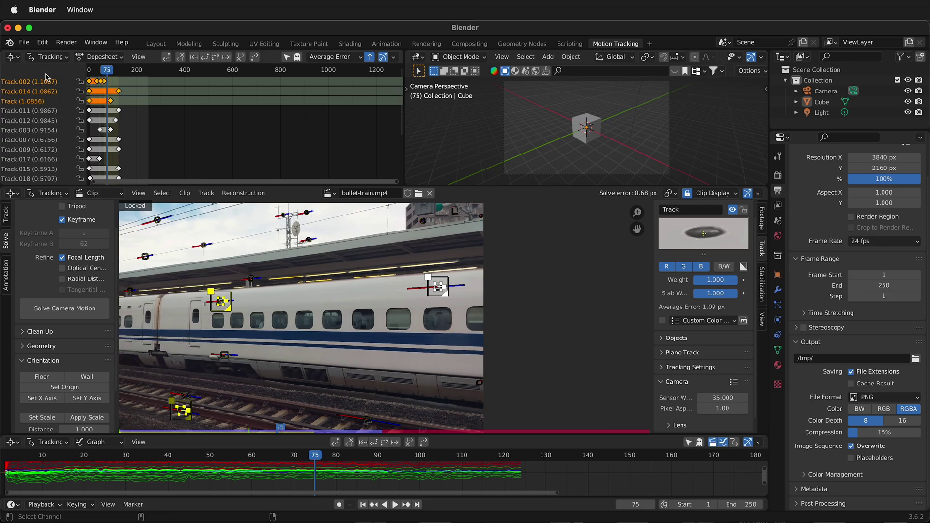
Narrow the selection to Track.002, delete it, and re-solve the camera for a 0.63 px error
left_click(33, 81, "shift")
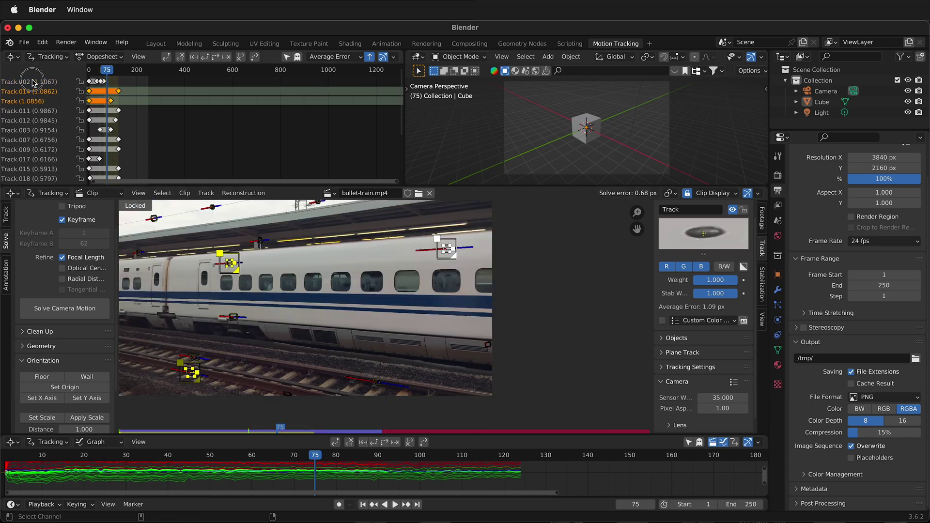
left_click(32, 81, "shift")
left_click(40, 110, "shift")
left_click(40, 102, "shift")
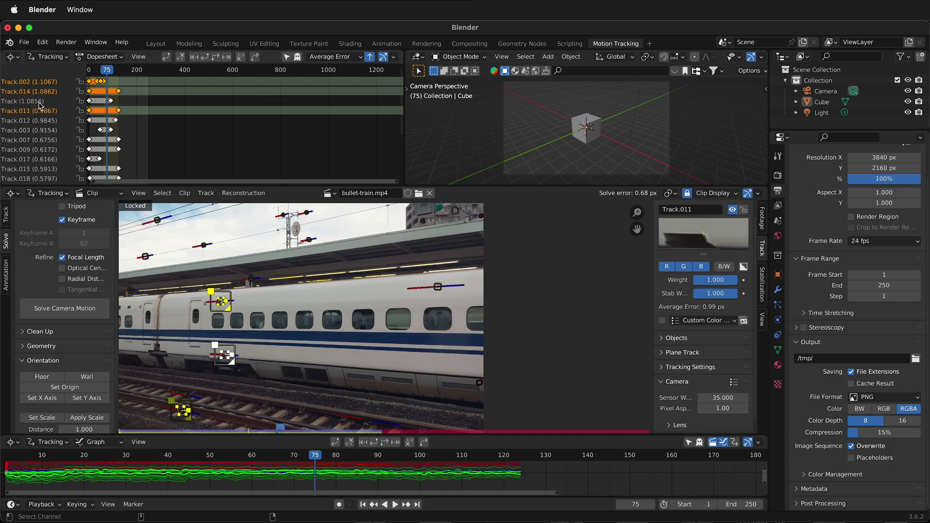
left_click(41, 110, "shift")
left_click(34, 91, "shift")
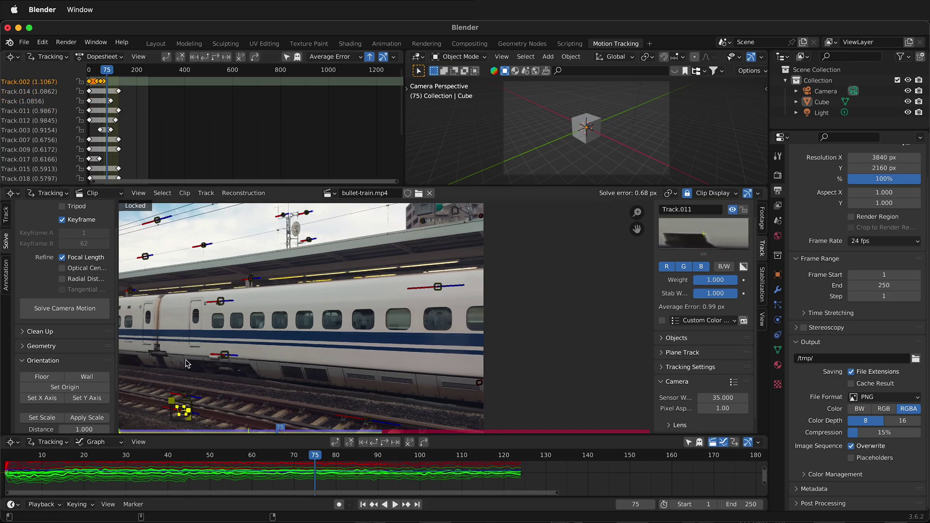
key("x")
left_click(194, 414)
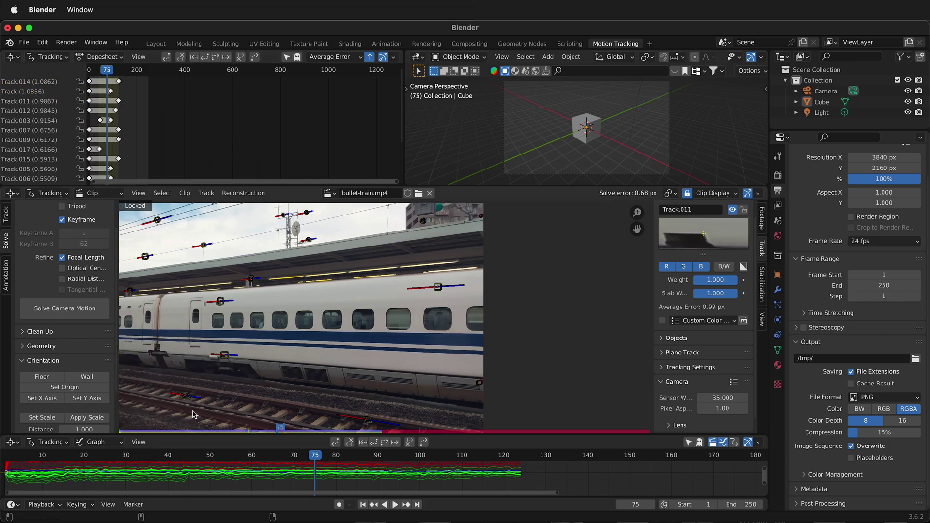
left_click(64, 309)
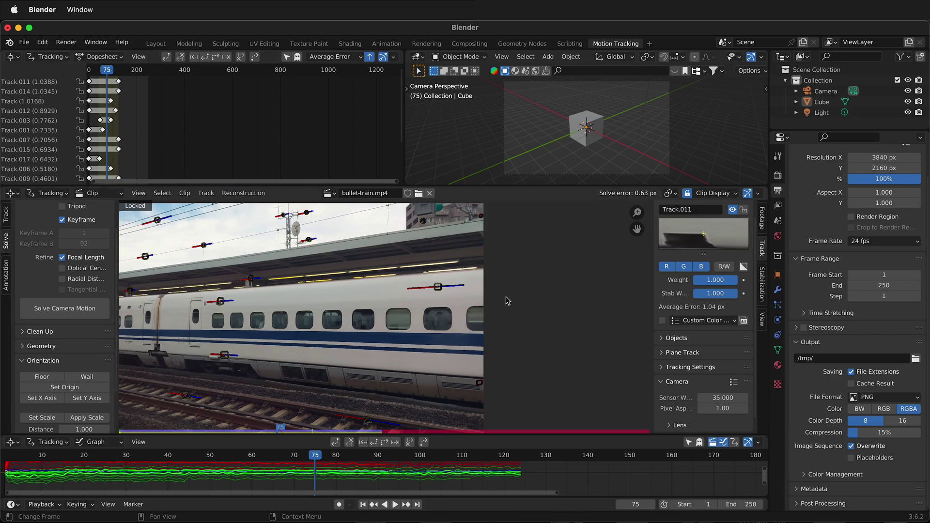
scroll(507, 300, "down", 2)
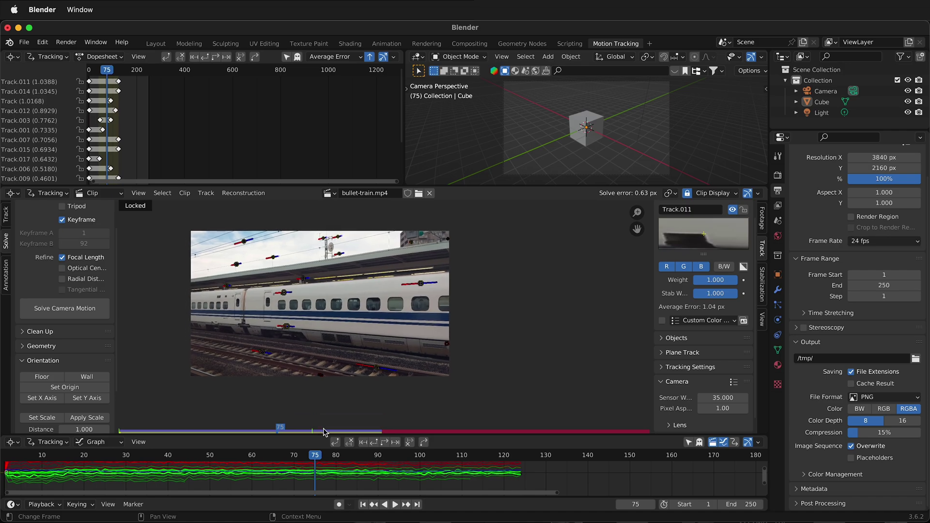
At frame 15, align the floor plane to three rail markers
left_click_drag(315, 456, 63, 455)
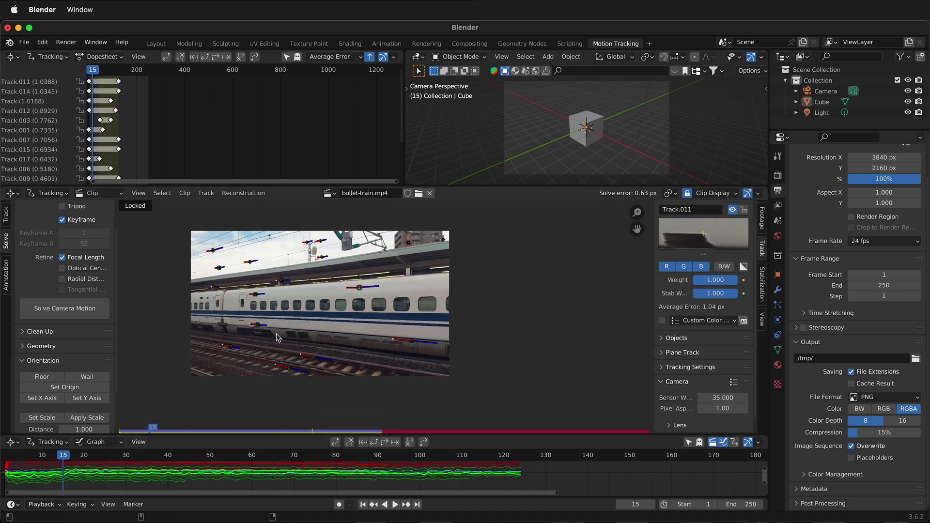
left_click(230, 348)
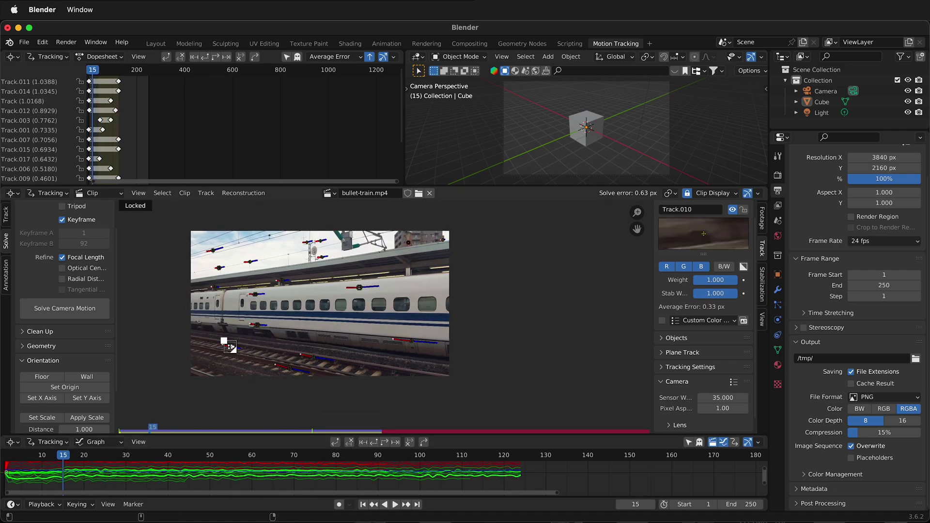
left_click(289, 368, "shift")
left_click(313, 357, "shift")
left_click(53, 378)
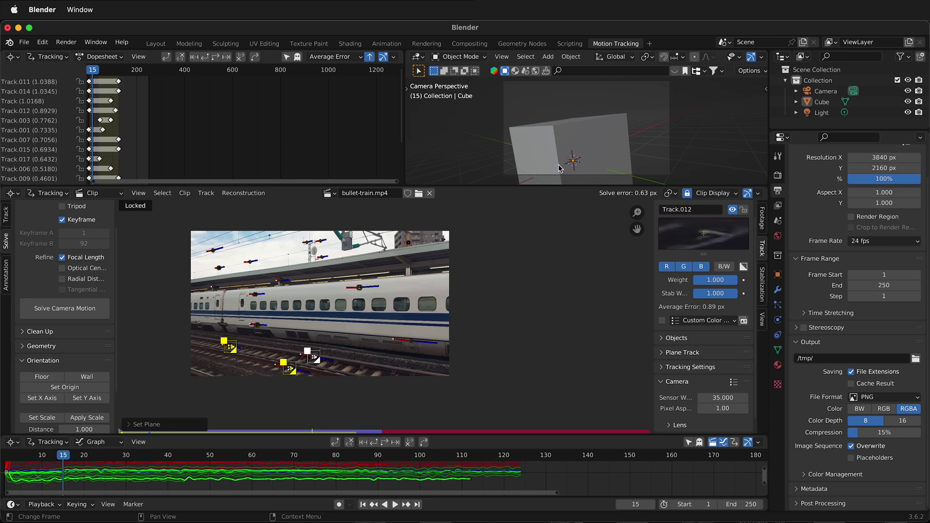
Align the wall plane to three train-side markers, swapping one marker and reapplying
left_click(256, 294)
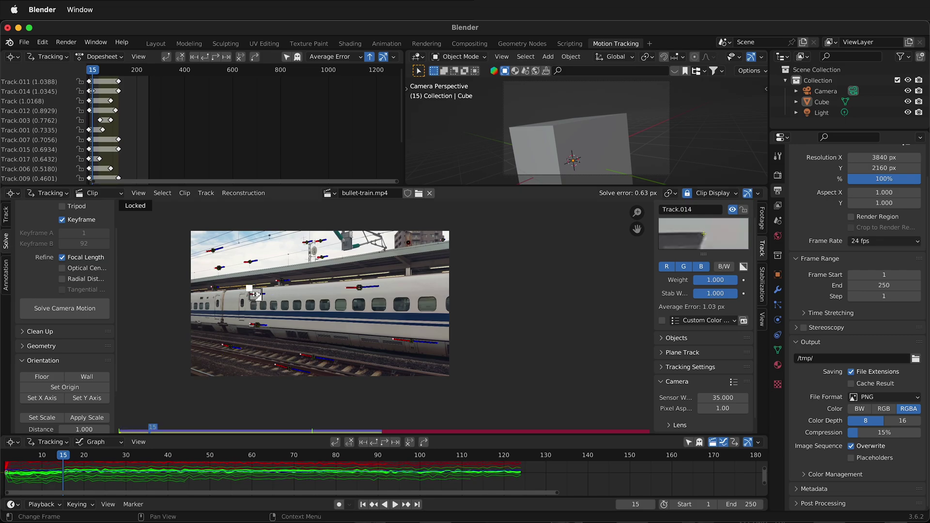
left_click(257, 325, "shift")
left_click(359, 287, "shift")
left_click(87, 377)
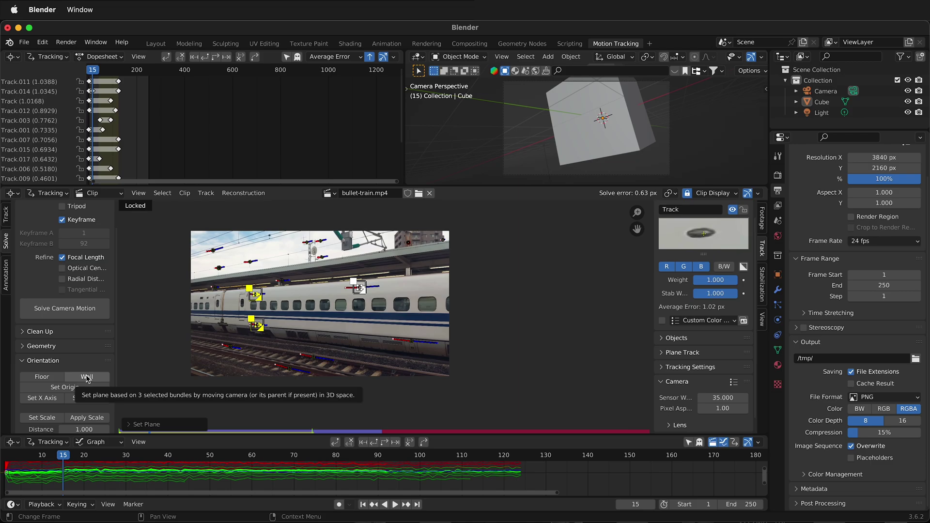
left_click(412, 342, "shift")
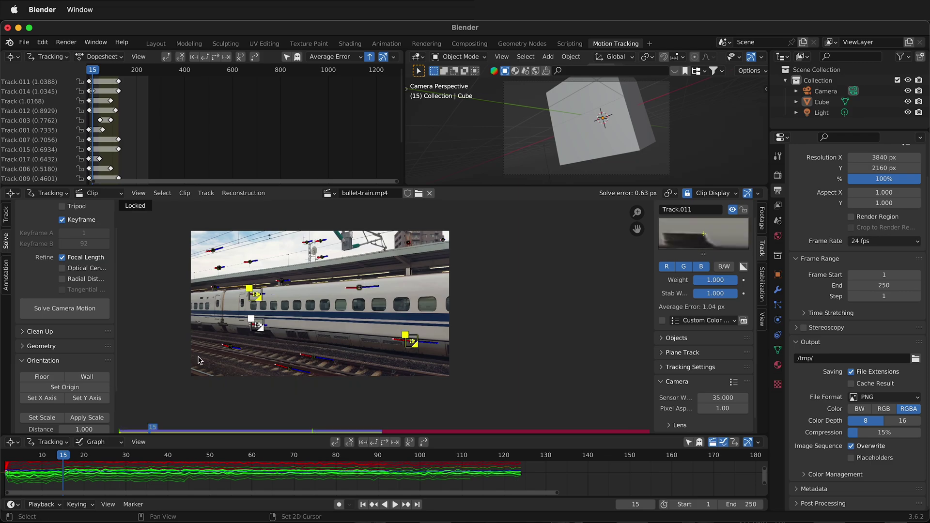
left_click(87, 377)
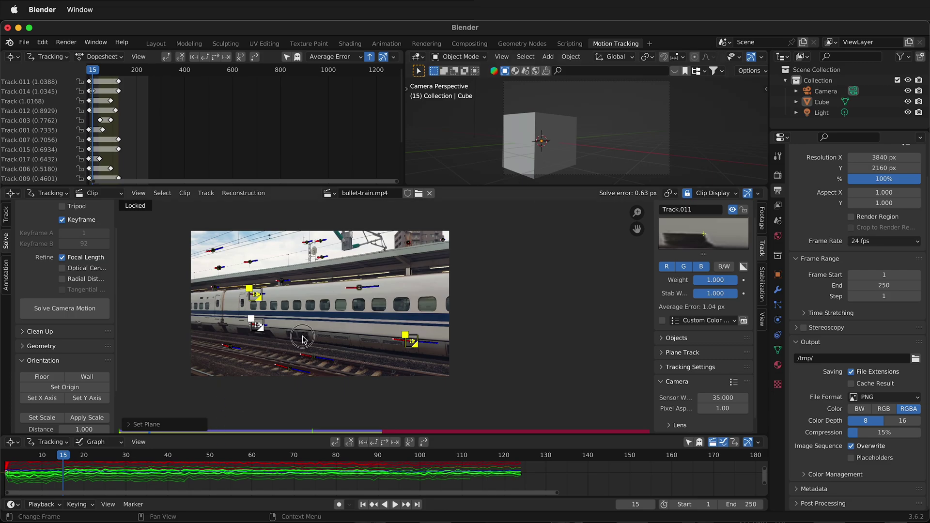
Set the scene origin on rail marker Track.010 and point the X axis toward another rail marker
left_click(258, 325)
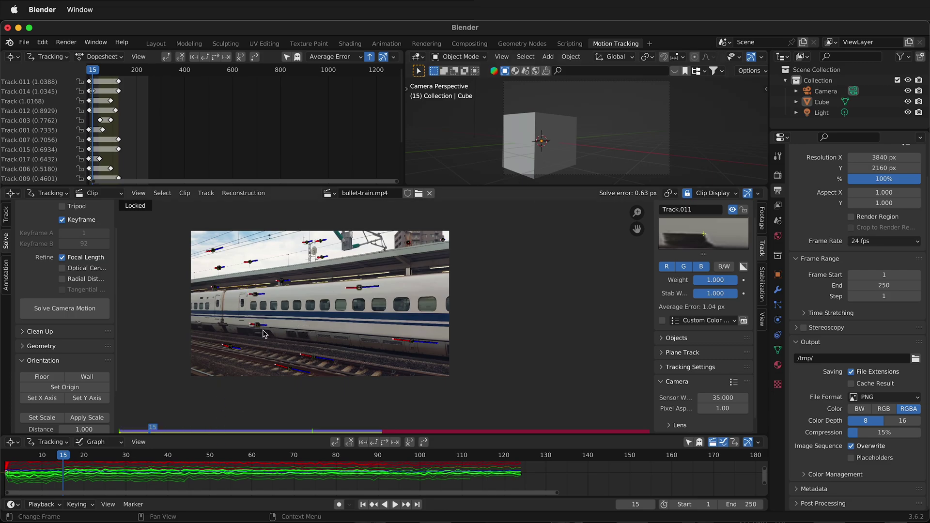
left_click(61, 390)
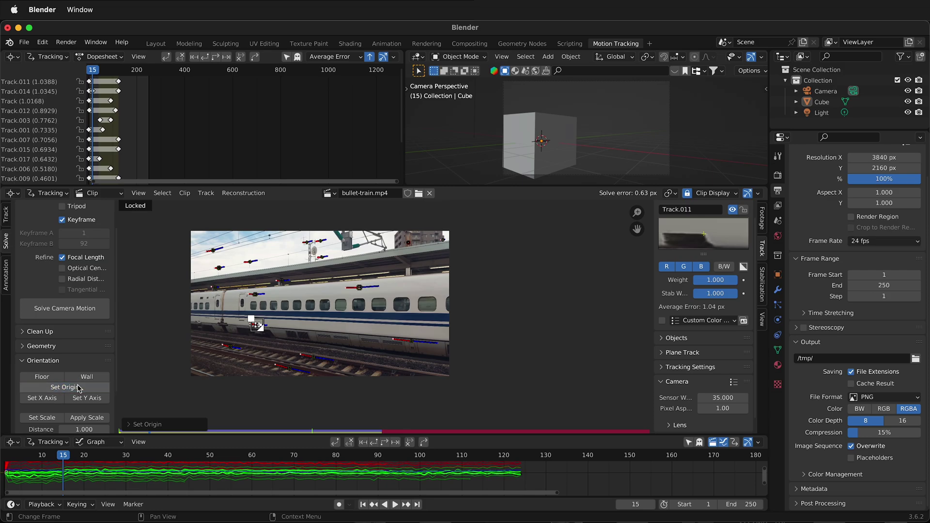
left_click(231, 347)
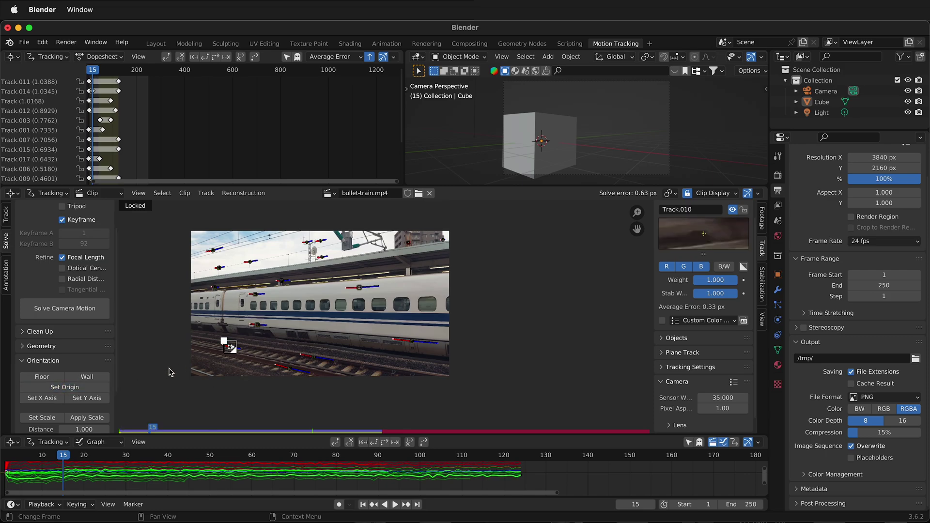
left_click(70, 388)
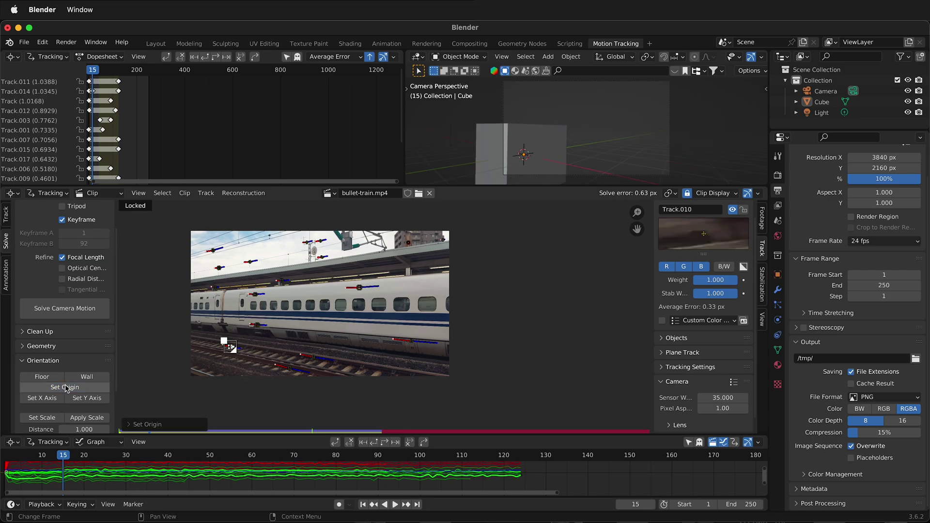
left_click(314, 359)
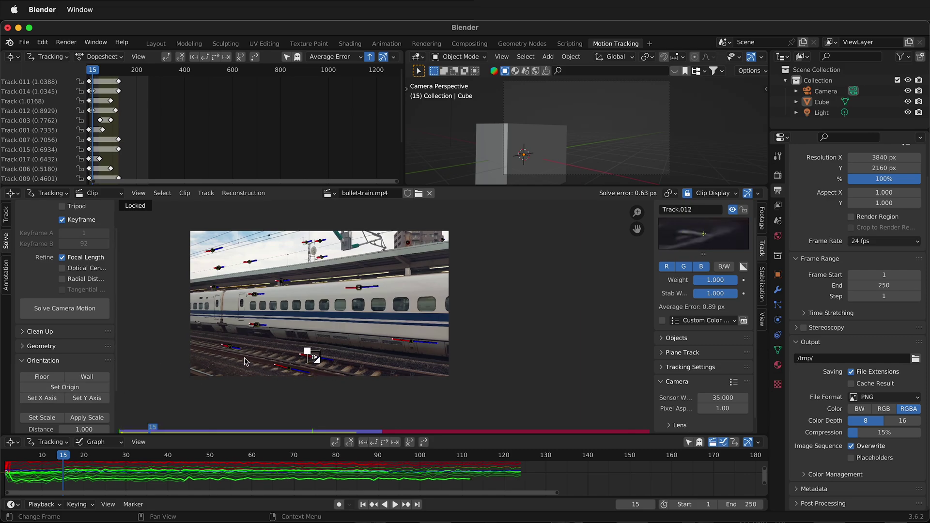
left_click(41, 401)
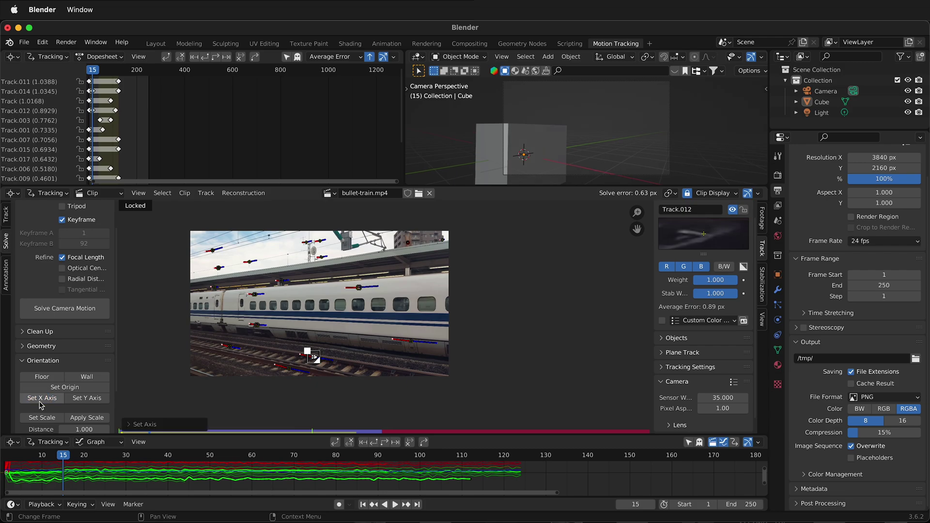
left_click(254, 323)
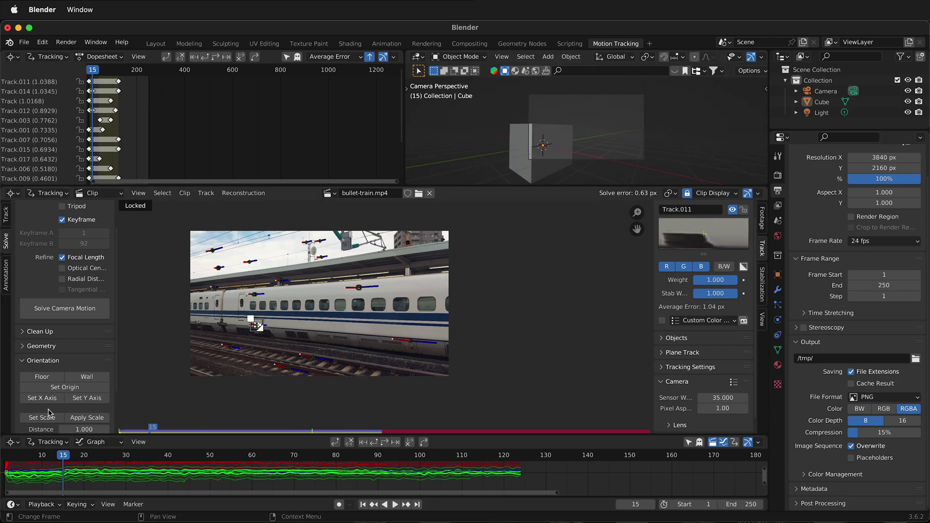
Set the distance between two selected rail markers to 2 and apply the scale
scroll(66, 412, "down", 1)
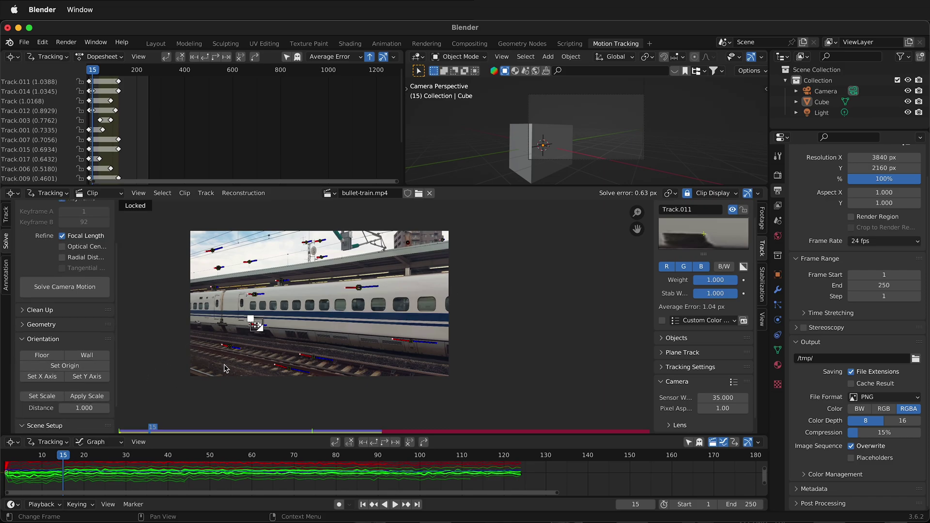
left_click(289, 369)
left_click(313, 357, "shift")
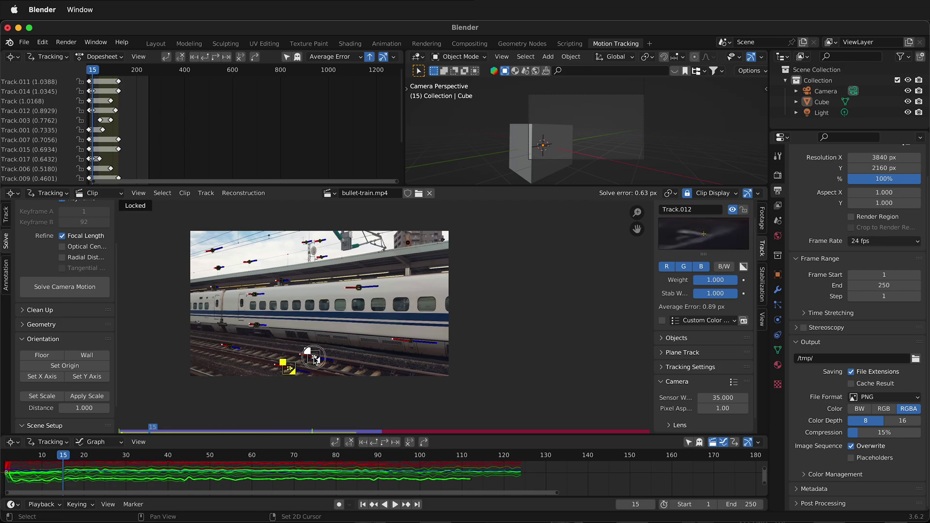
left_click(81, 409)
type("2")
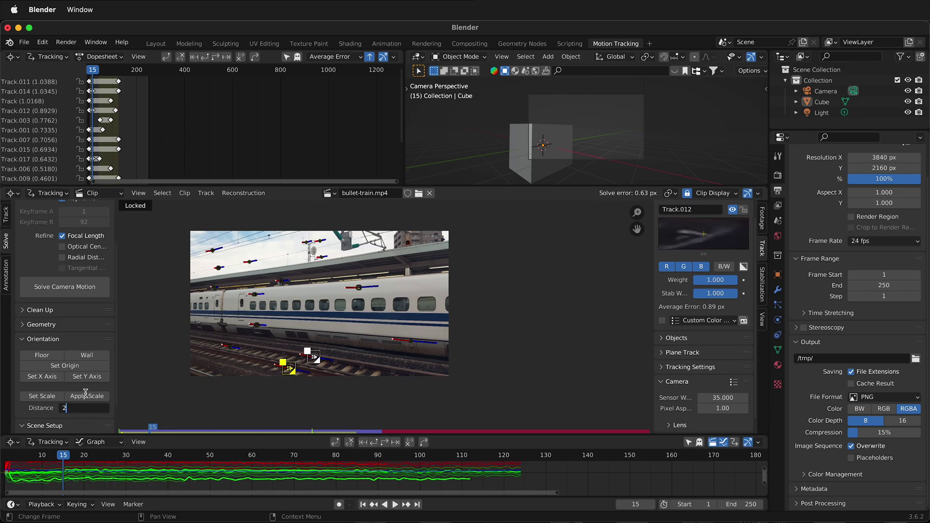
key("Return")
left_click(88, 400)
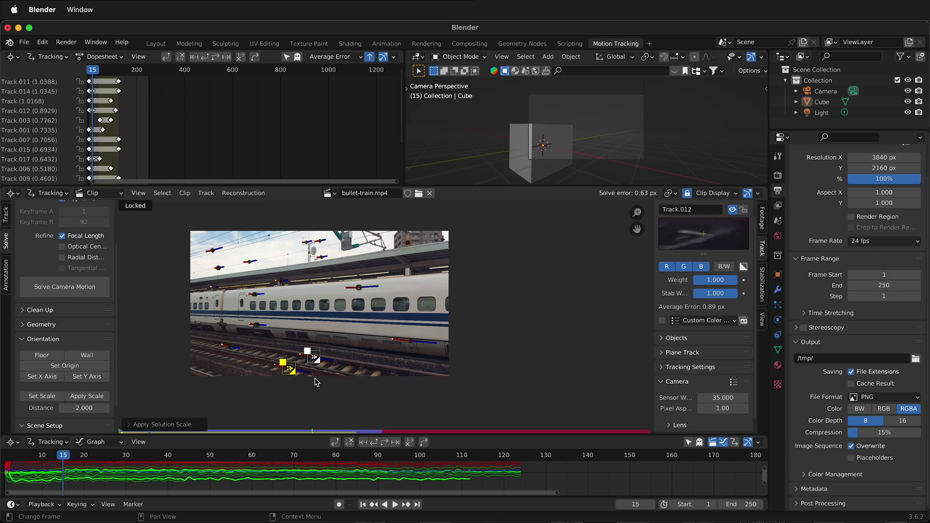
left_click(319, 346)
scroll(92, 401, "down", 3)
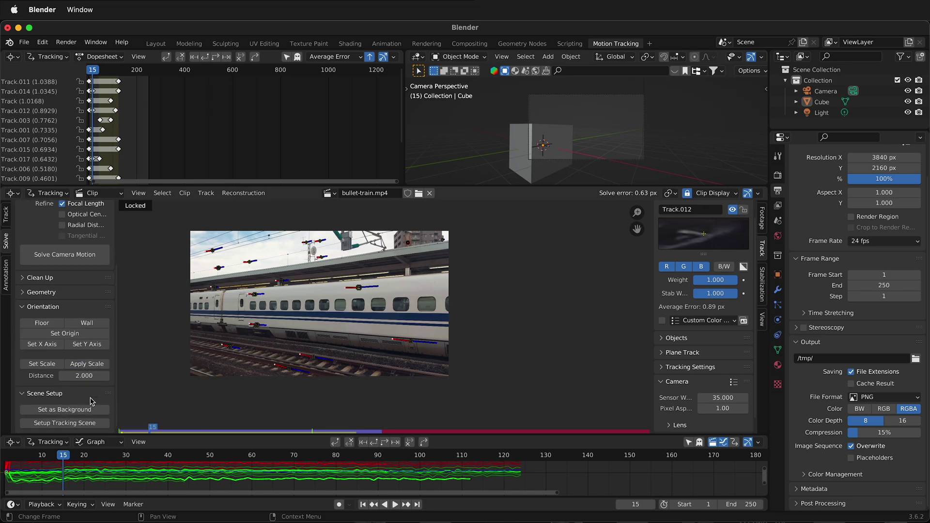
Run Setup Tracking Scene, then scrub forward to check the camera follows the footage
left_click(52, 425)
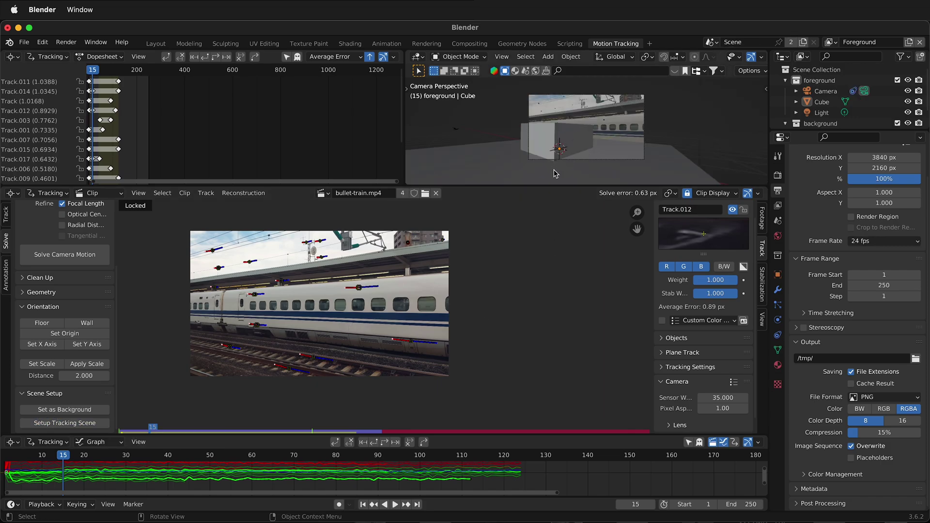
left_click(229, 347)
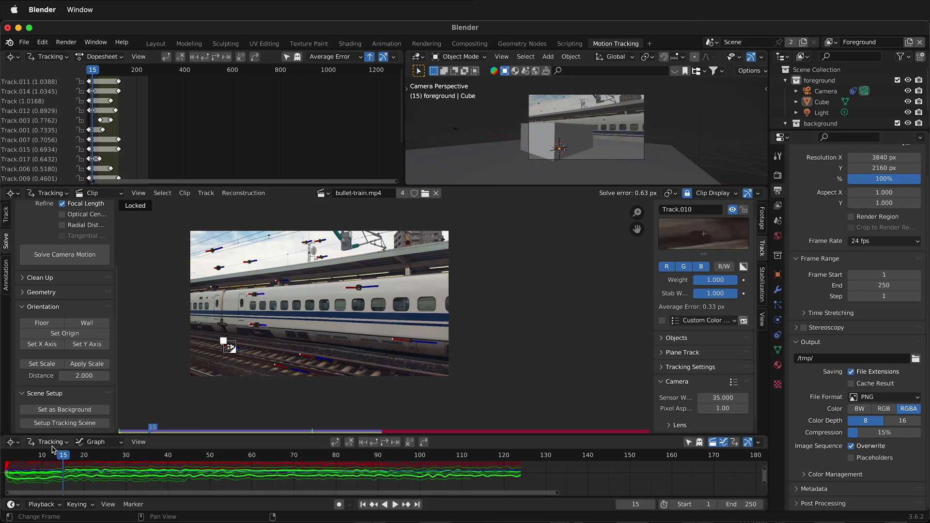
left_click_drag(66, 459, 97, 455)
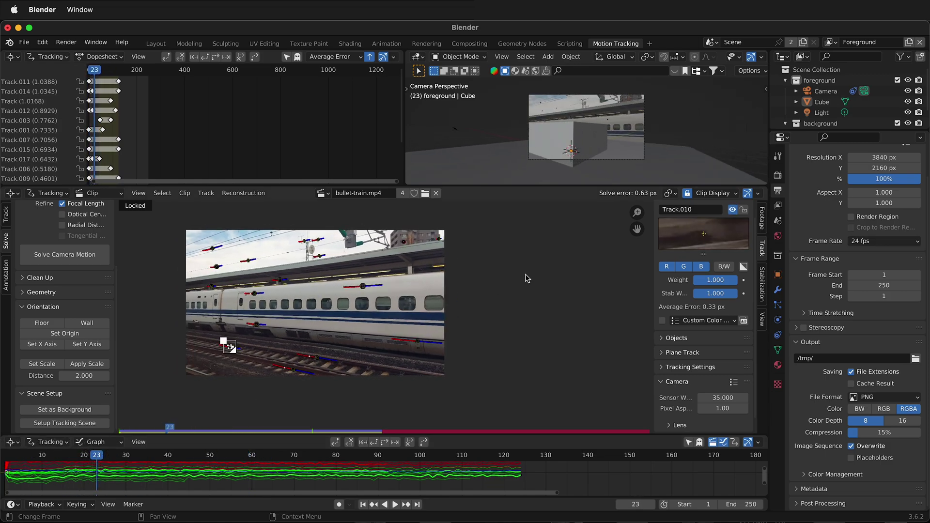
Delete the placeholder cube and the ground plane from the scene
left_click(577, 135)
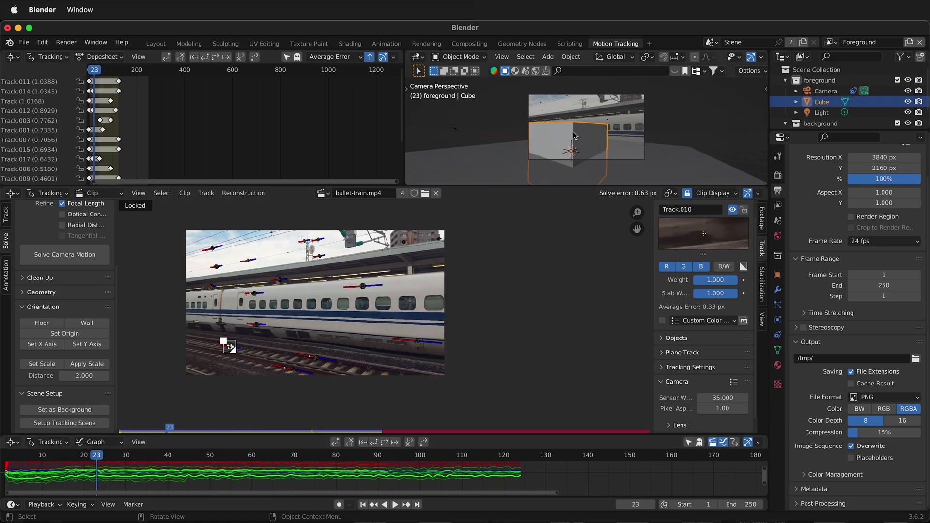
key("x")
left_click(612, 164)
left_click(623, 160)
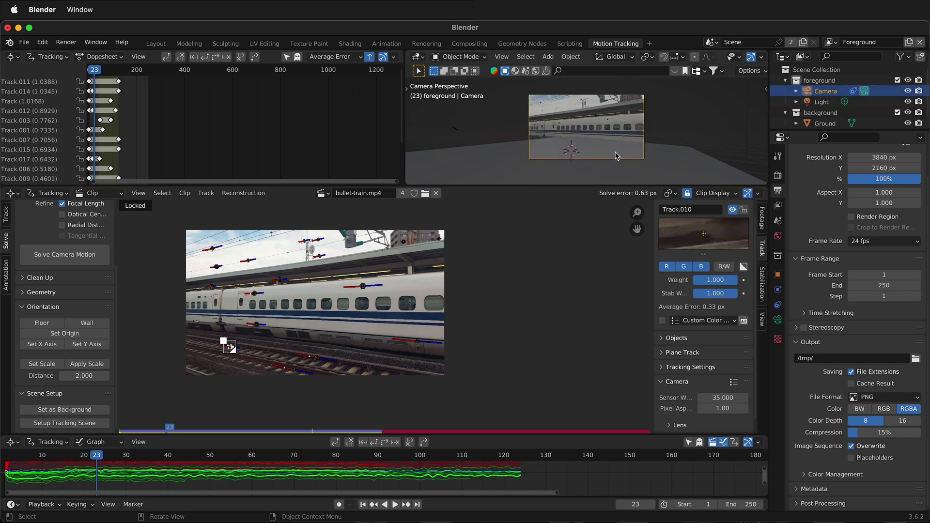
left_click(570, 153)
key("x")
left_click(569, 154)
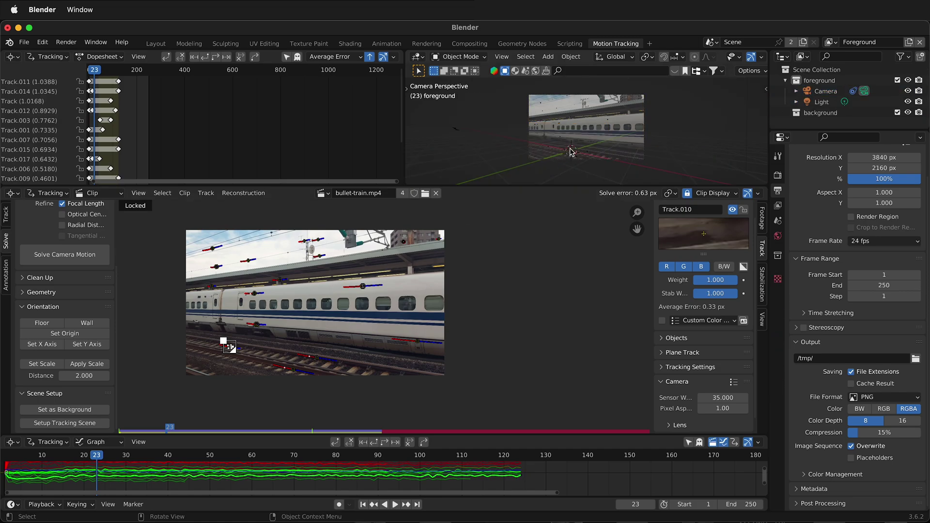
Orbit the 3D view to bring the solved camera and reconstructed track points into sight
middle_click_drag(614, 130, 587, 124)
left_click(609, 144)
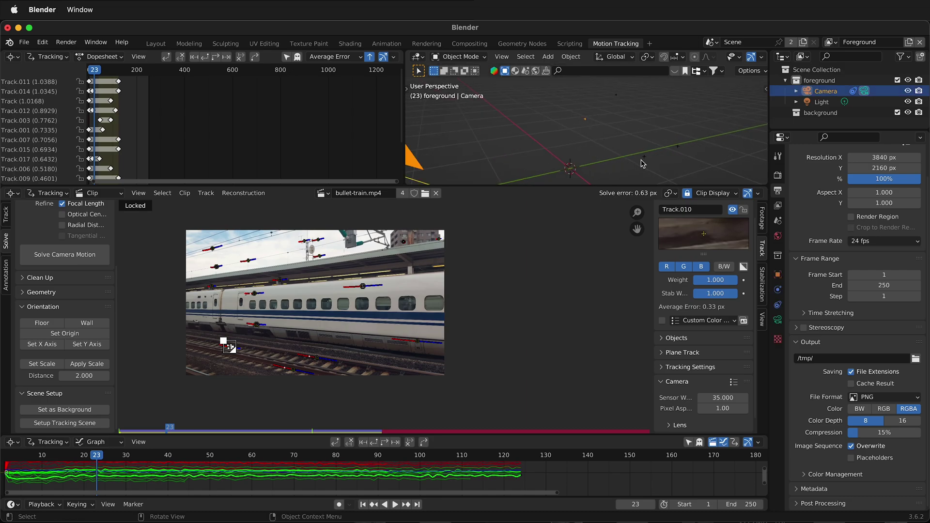
left_click(684, 150)
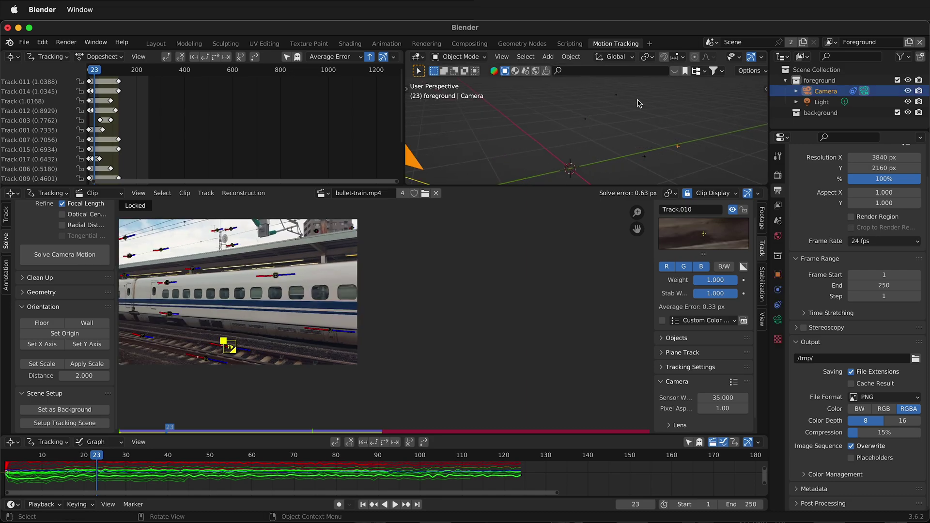
left_click(615, 97)
scroll(663, 150, "down", 3)
middle_click_drag(664, 154, 588, 138)
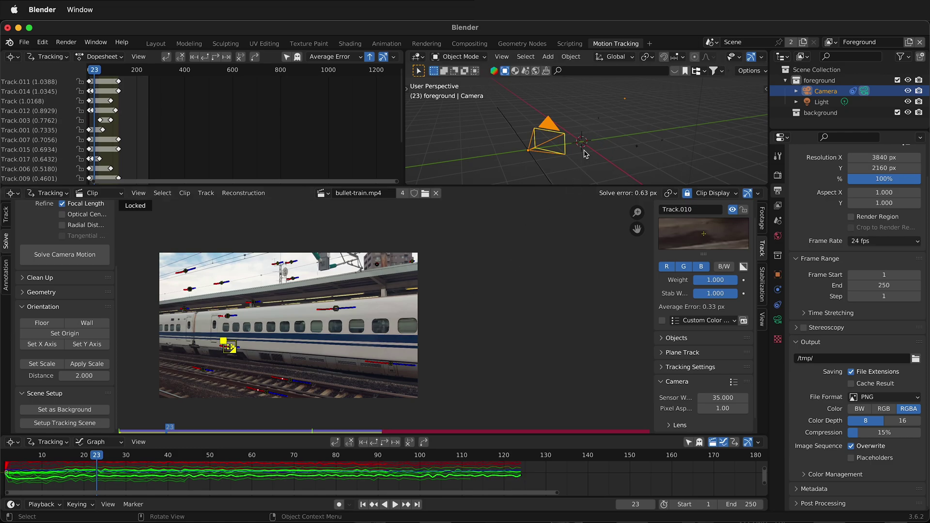
Add a Suzanne monkey head mesh to the scene
key("shift+a")
mouse_move(583, 147)
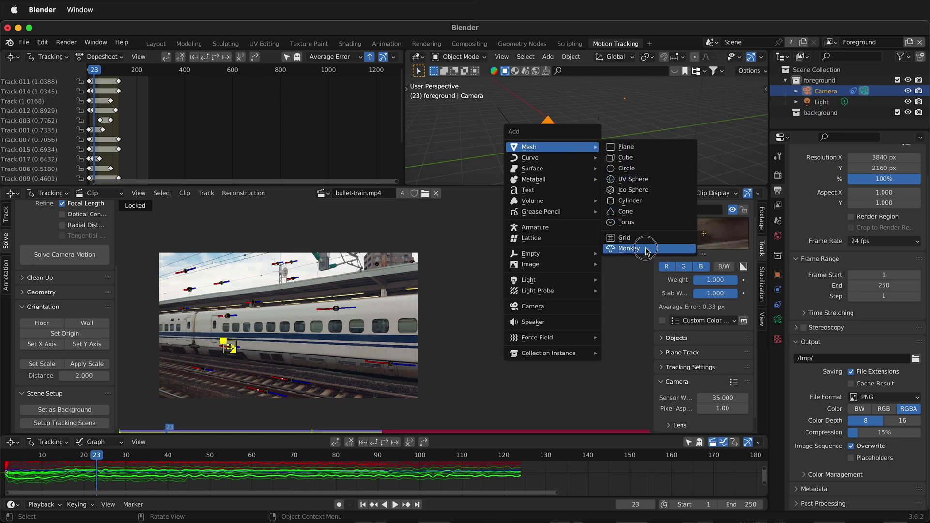
left_click(647, 249)
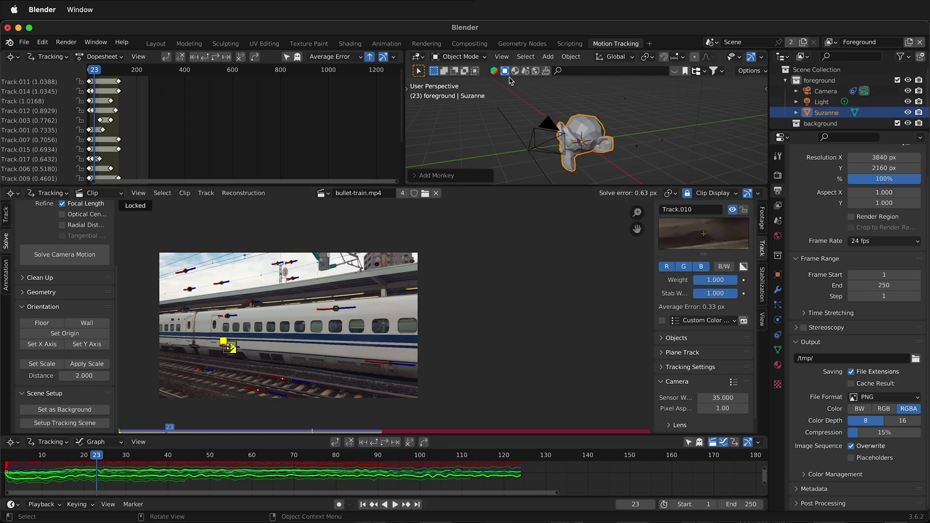
View through the active camera and scale Suzanne down to about 0.46
left_click(502, 56)
mouse_move(621, 180)
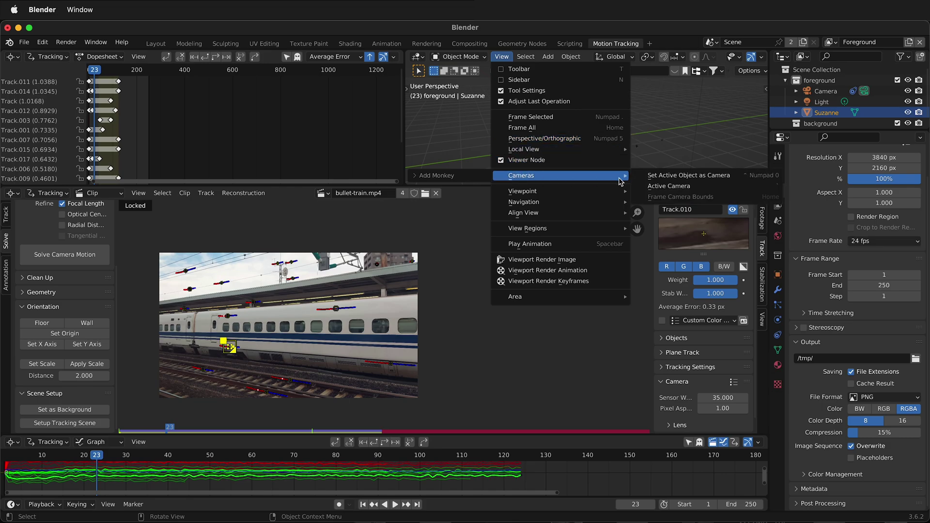
left_click(668, 186)
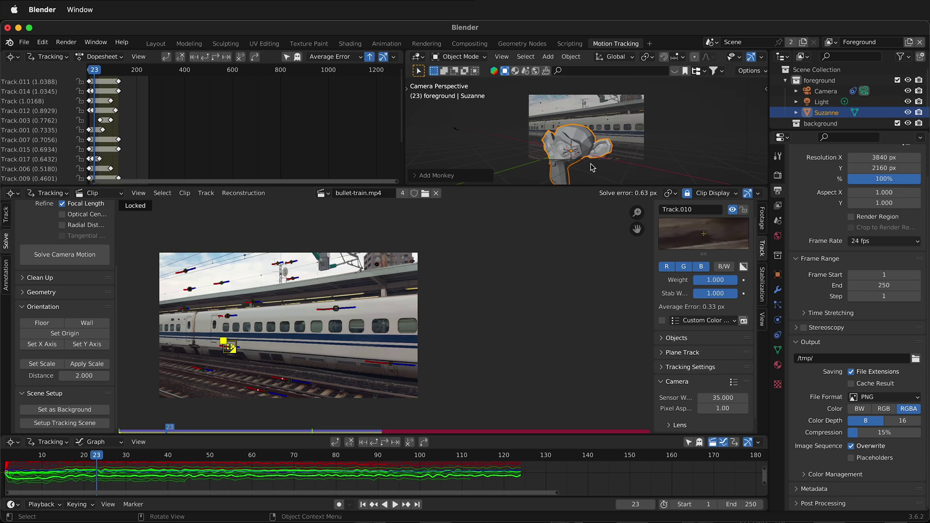
key("s")
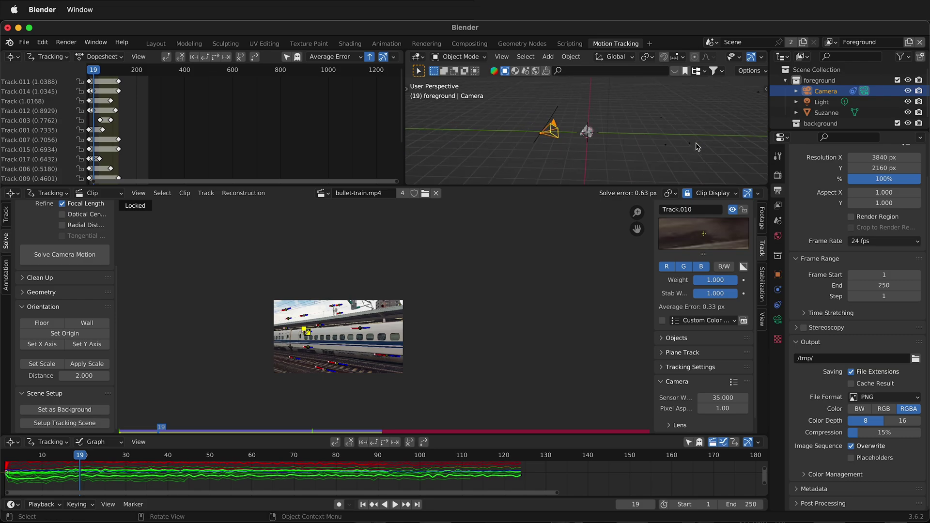
Move Suzanne along the Y axis twice, orbiting between moves to judge its position
middle_click_drag(725, 122, 734, 117)
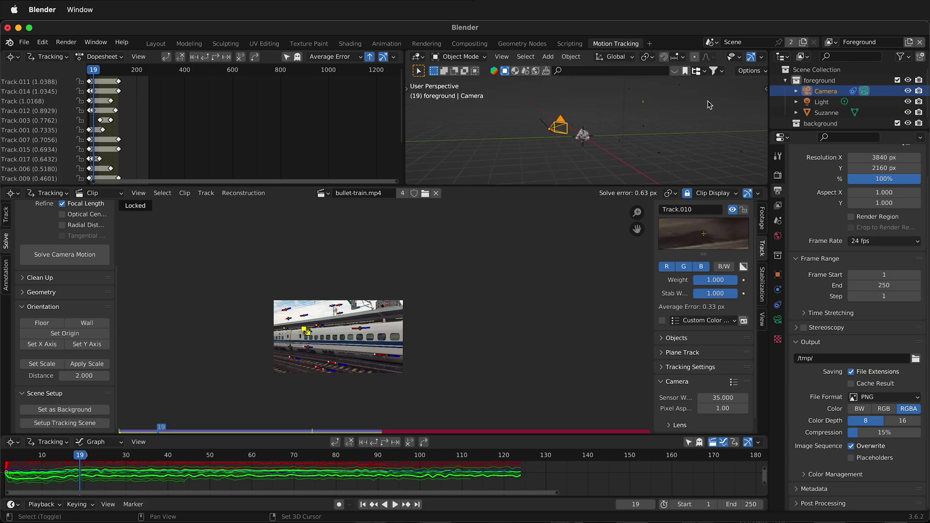
left_click(710, 103, "shift")
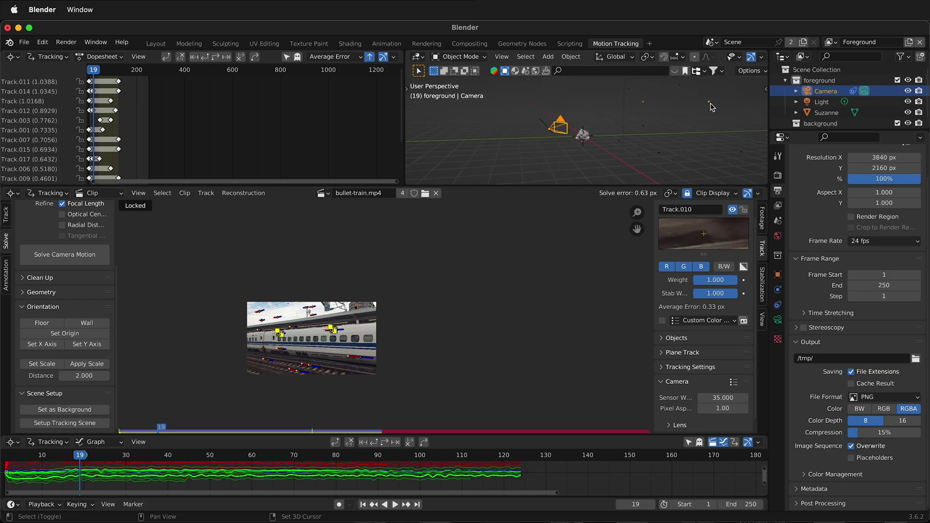
left_click(584, 136)
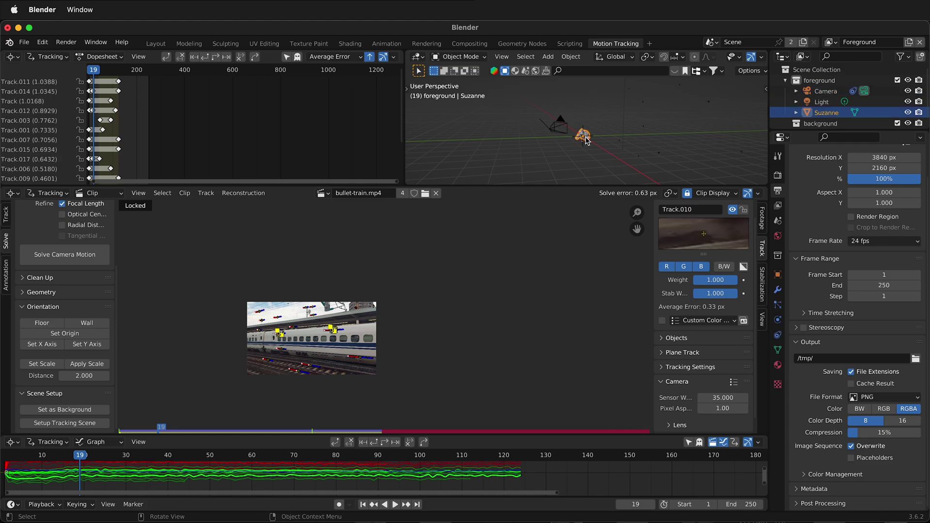
key("g")
key("y")
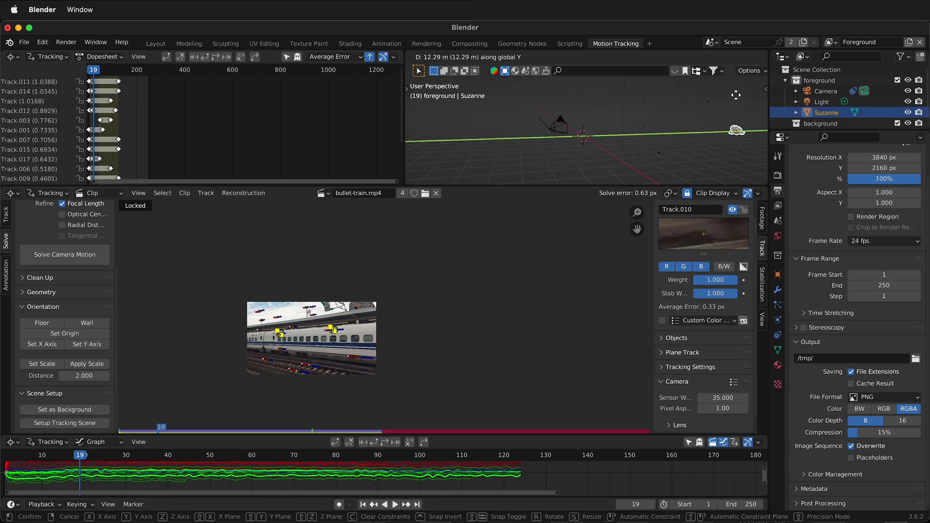
left_click(714, 97)
middle_click_drag(713, 97, 598, 116)
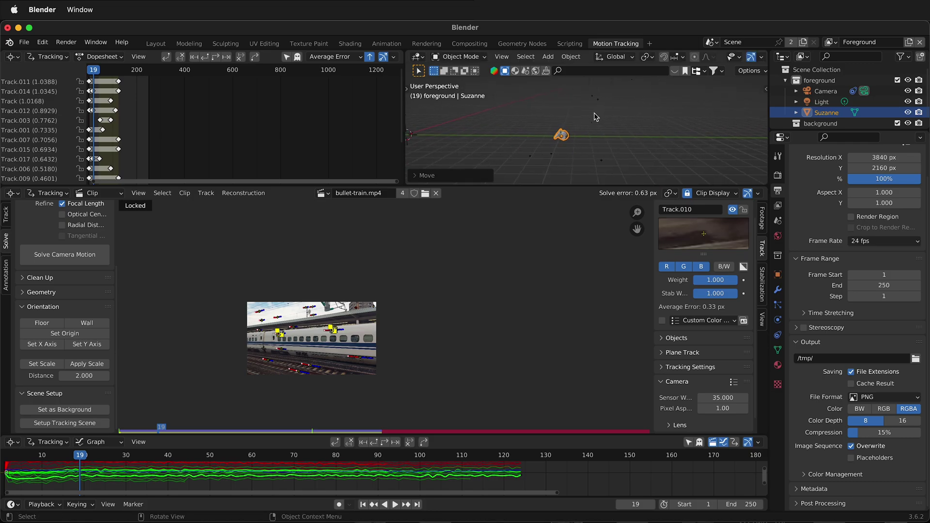
key("g")
key("y")
left_click(632, 116)
Raise Suzanne along the vertical Z axis
key("g")
key("z")
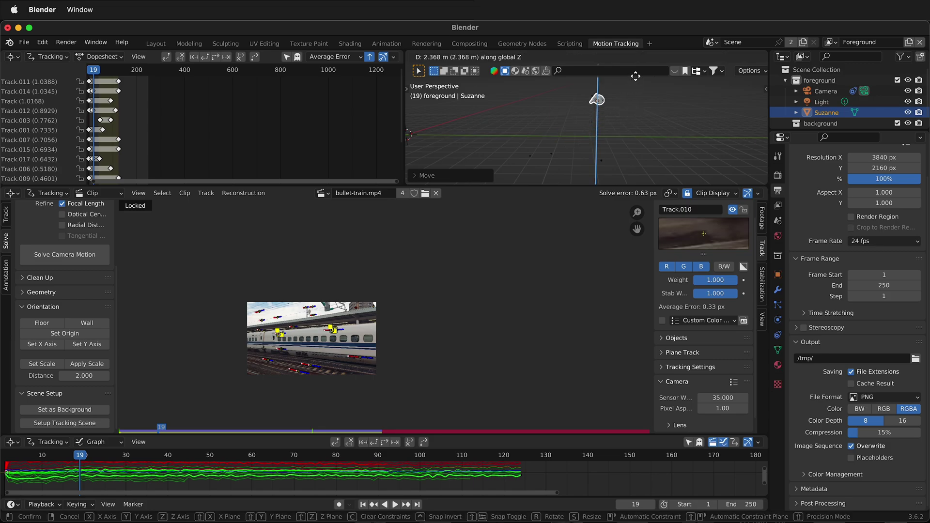
left_click(612, 100)
middle_click_drag(613, 100, 734, 103)
Shift Suzanne along the global X axis, then select the solved camera
key("g")
key("x")
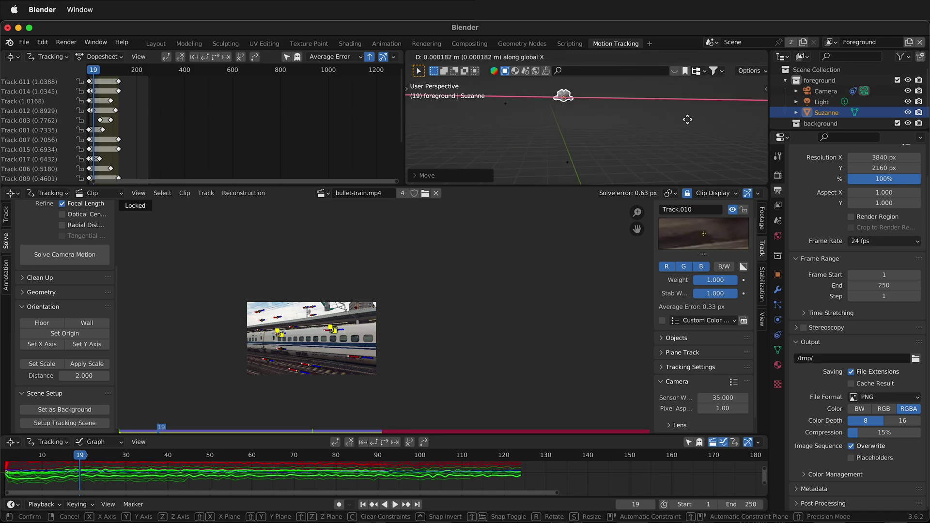
left_click(631, 130)
middle_click_drag(632, 129, 533, 146)
key("r")
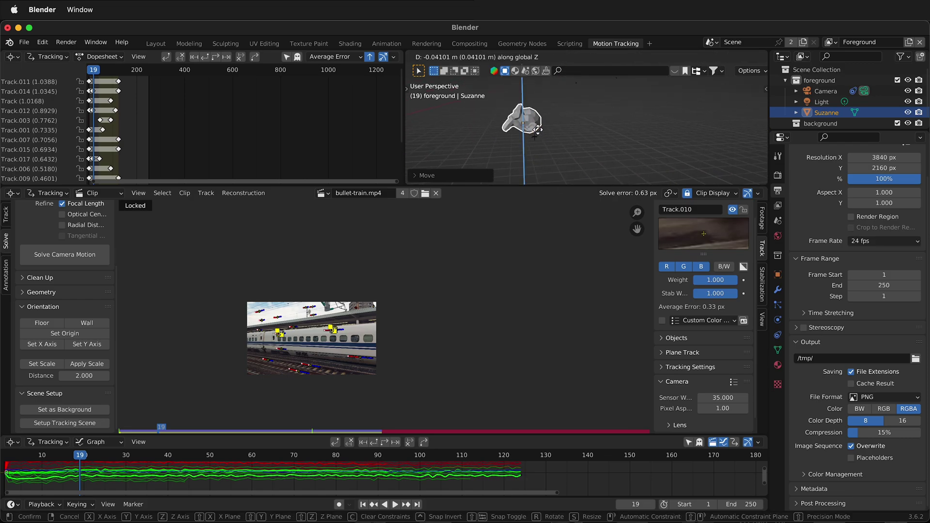
key("Escape")
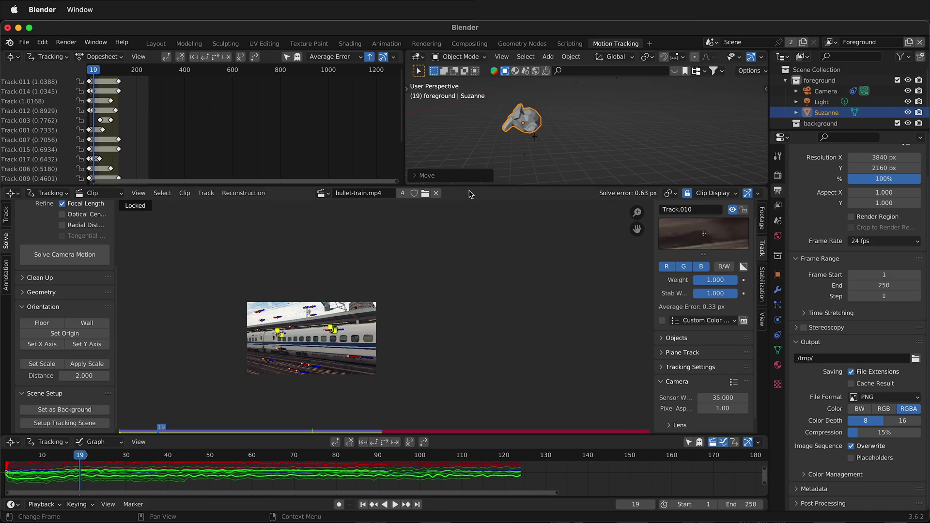
left_click(537, 141)
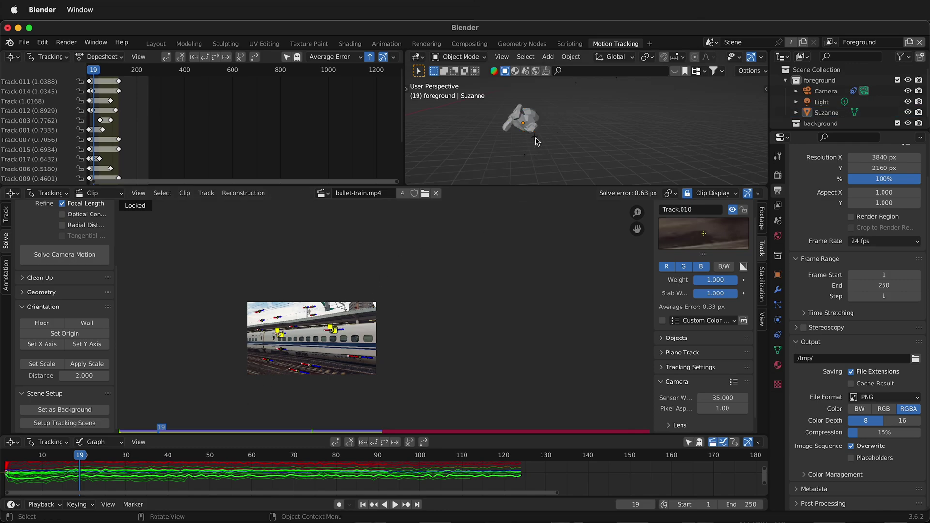
left_click(535, 137)
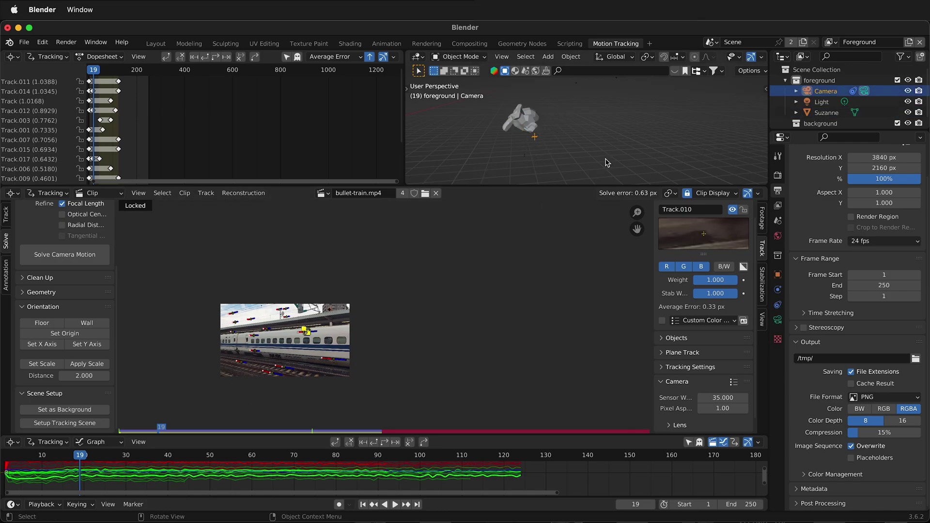
Look through the active camera, zoom in, and scrub frames to see Suzanne above the train
left_click(501, 57)
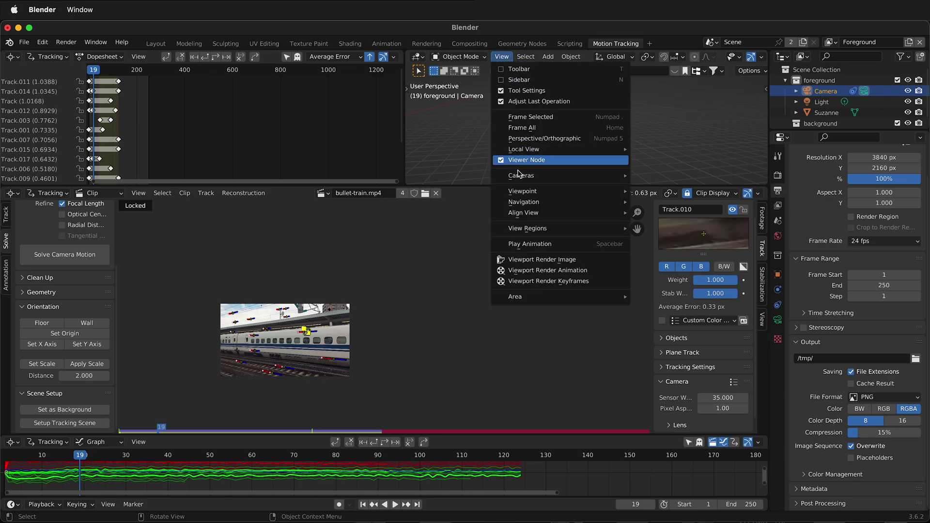
mouse_move(523, 176)
left_click(646, 187)
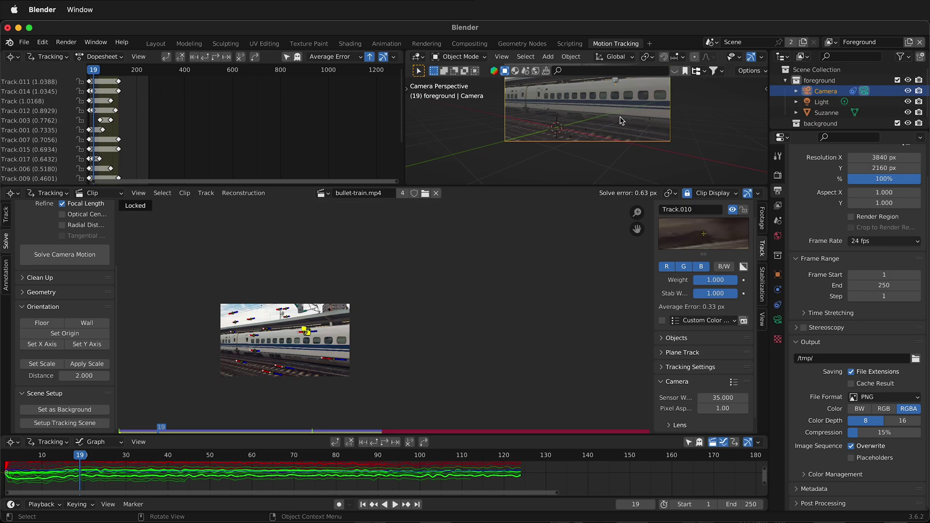
scroll(605, 127, "up", 6)
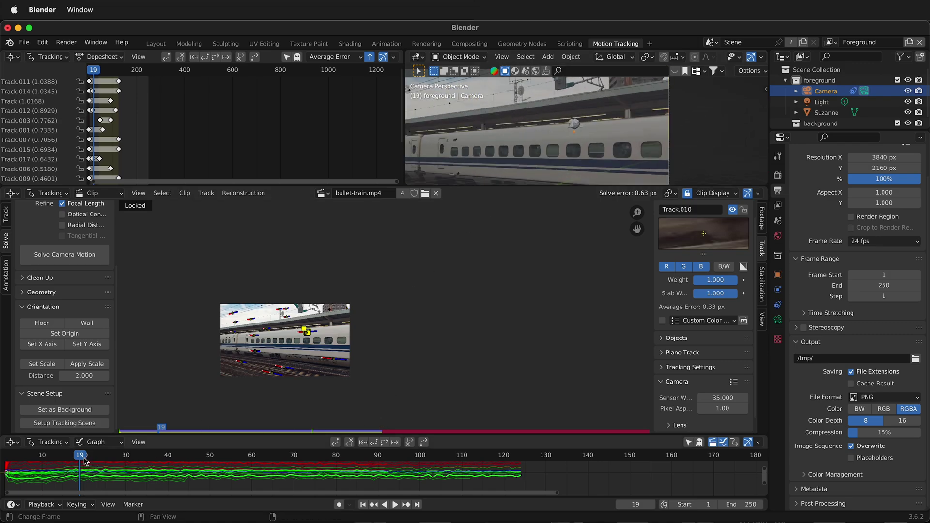
left_click_drag(84, 460, 54, 458)
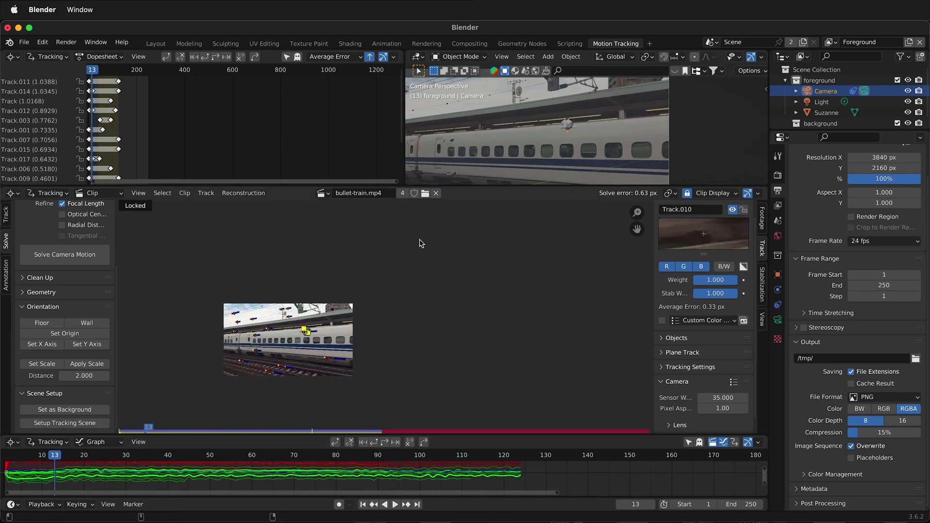
Tilt Suzanne about the global X axis so it sits upright on the roof
left_click(571, 128)
key("r")
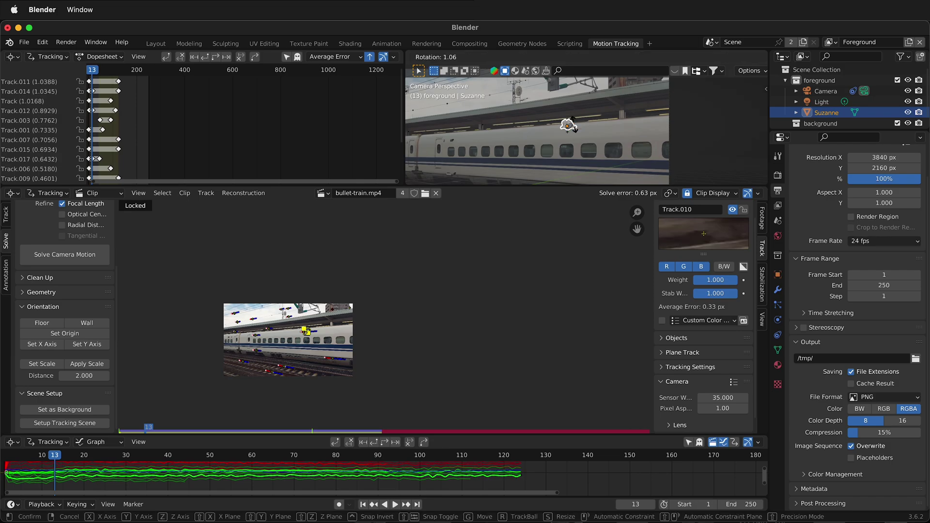
key("x")
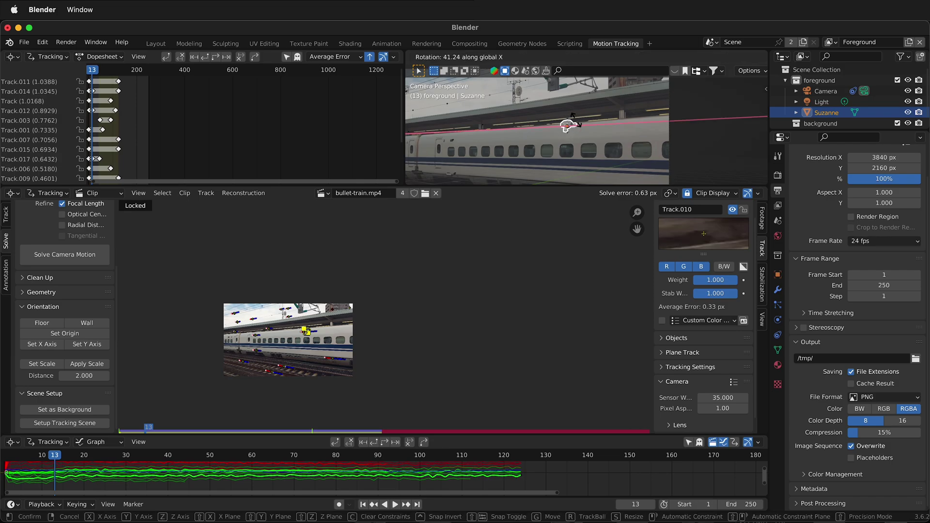
left_click(575, 122)
Scrub to frame 70 and deselect Suzanne to check it stays on the train
scroll(587, 155, "up", 4)
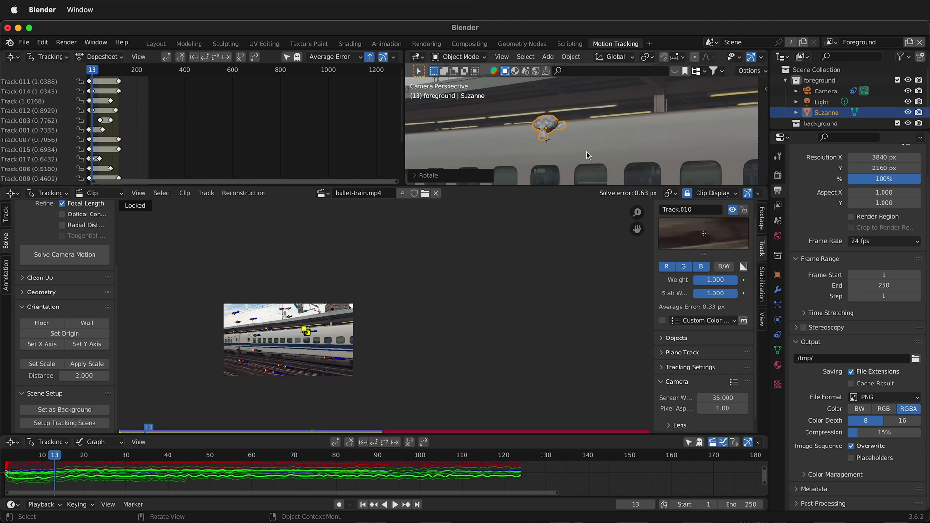
left_click_drag(55, 456, 294, 465)
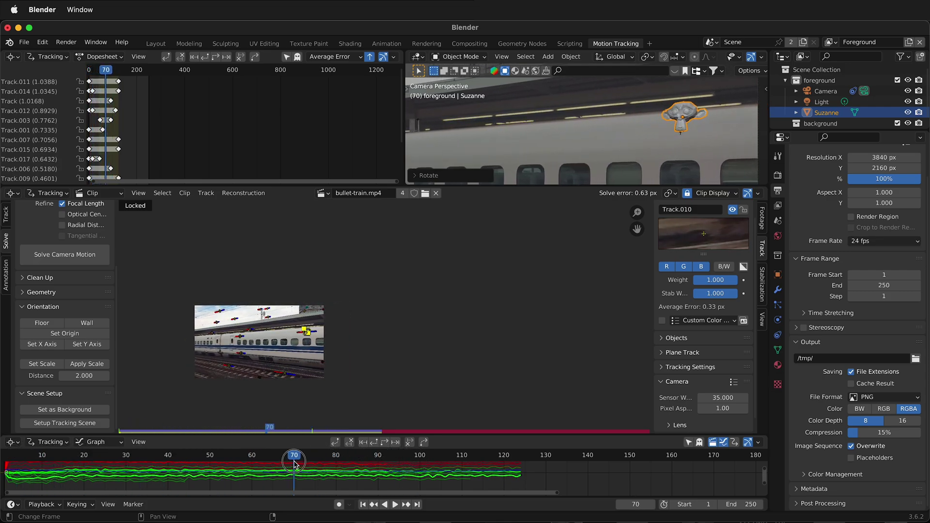
left_click(651, 130)
scroll(662, 135, "down", 2)
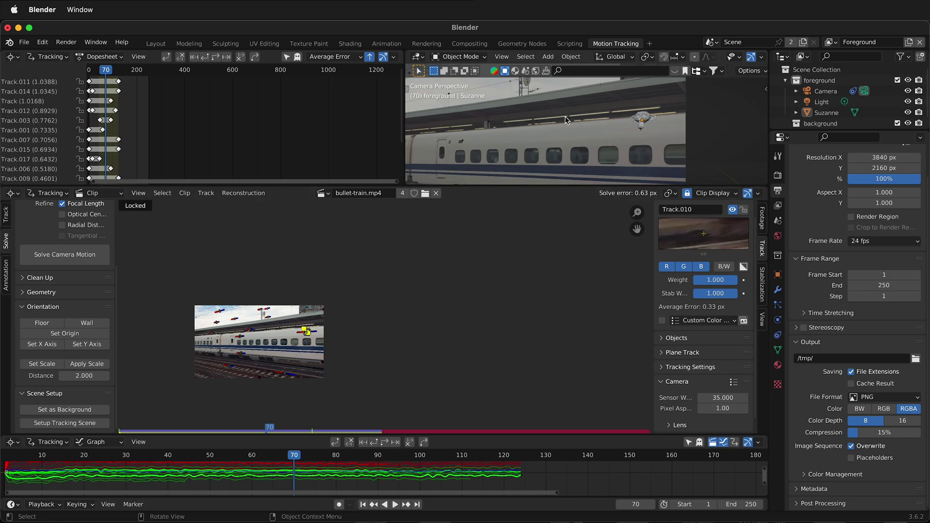
scroll(630, 116, "down", 2)
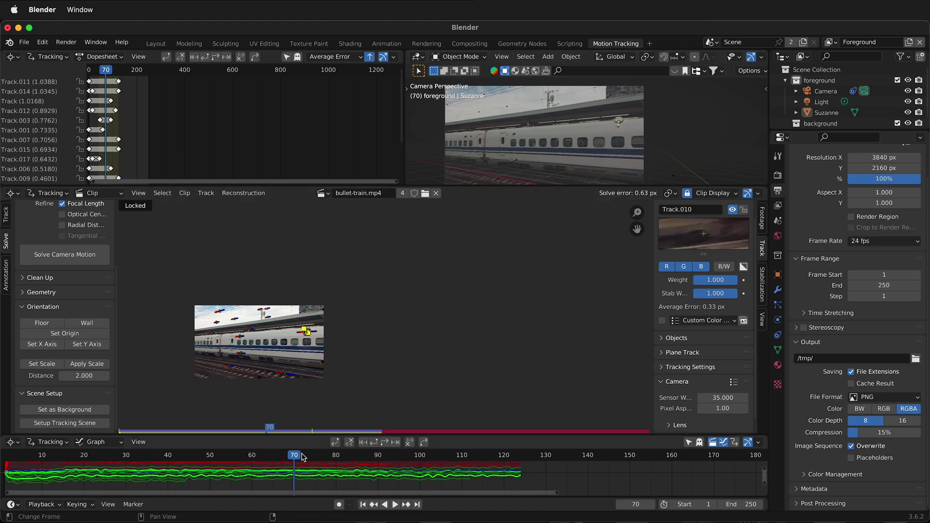
Scrub back to frame 2 to confirm Suzanne still sits on the train roof
left_click_drag(296, 458, 9, 458)
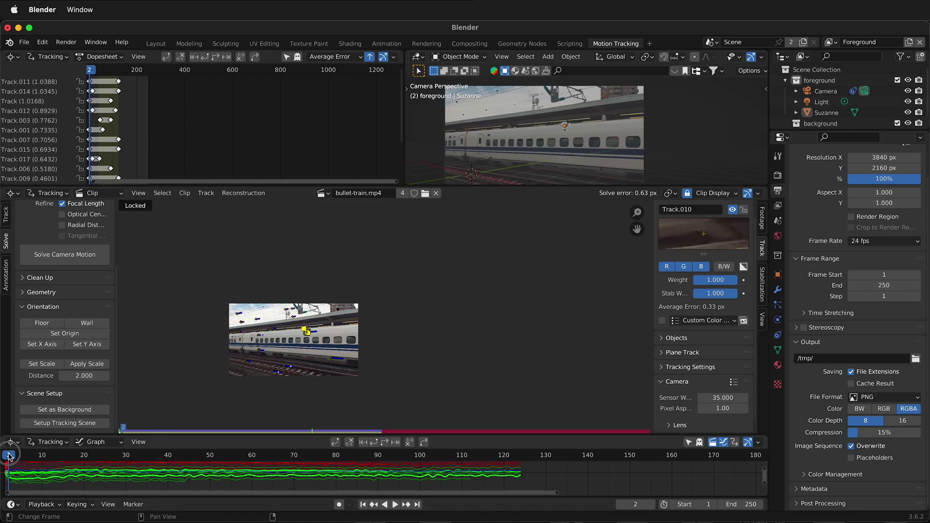